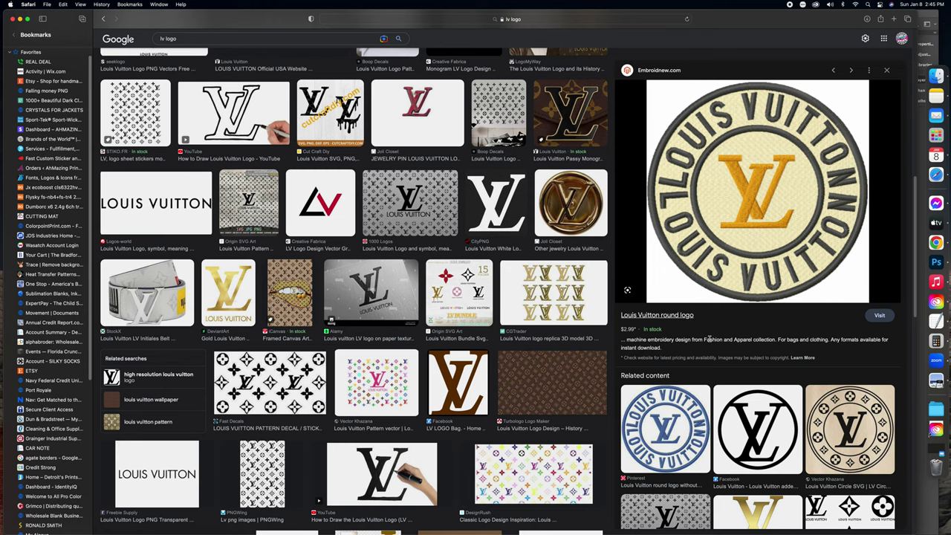
Preview the blue round Louis Vuitton logo and the tan 1000 Logos version among the LV logo image results
click(665, 414)
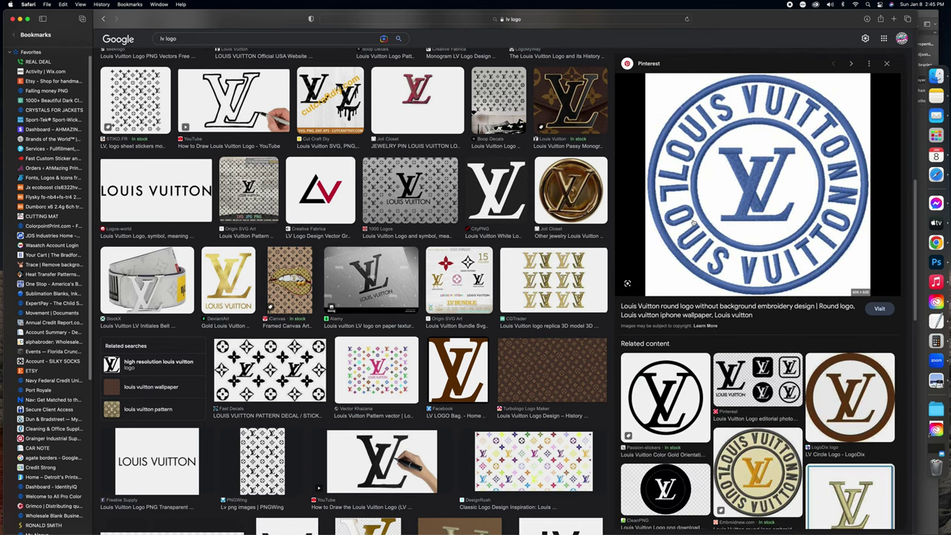
scroll(483, 311, up, 1)
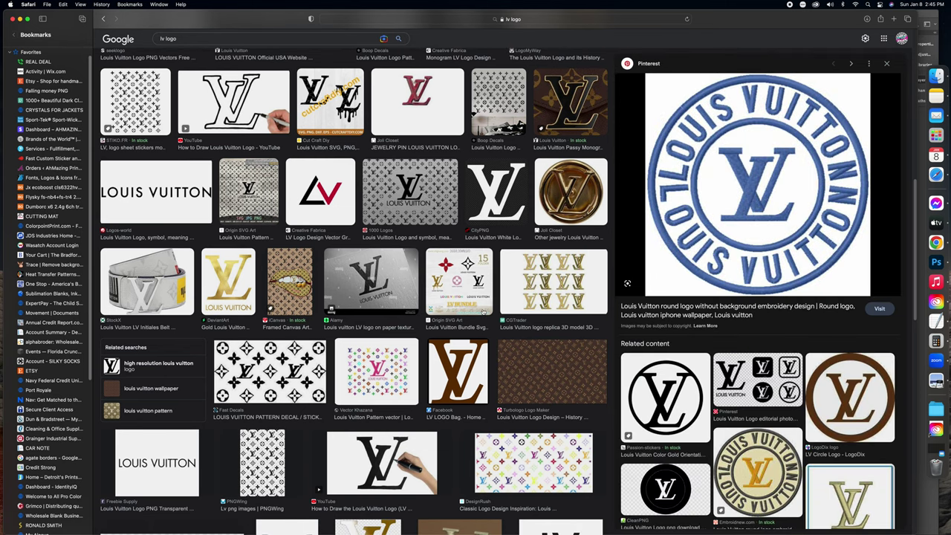
scroll(481, 313, up, 5)
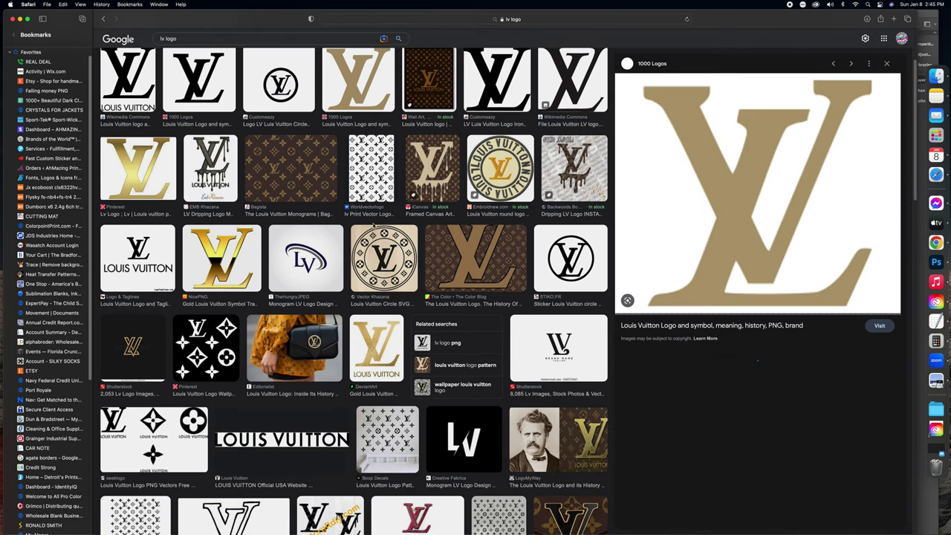
click(364, 206)
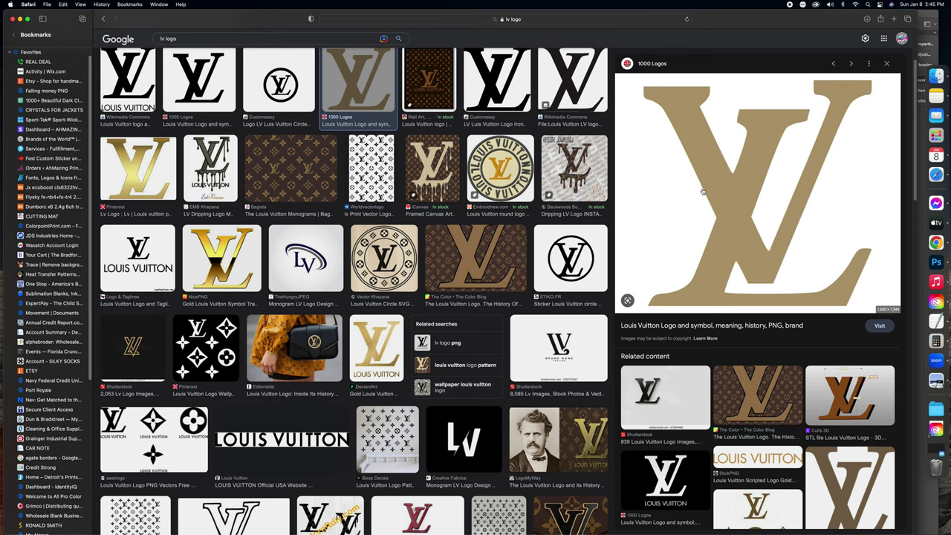
scroll(707, 215, down, 4)
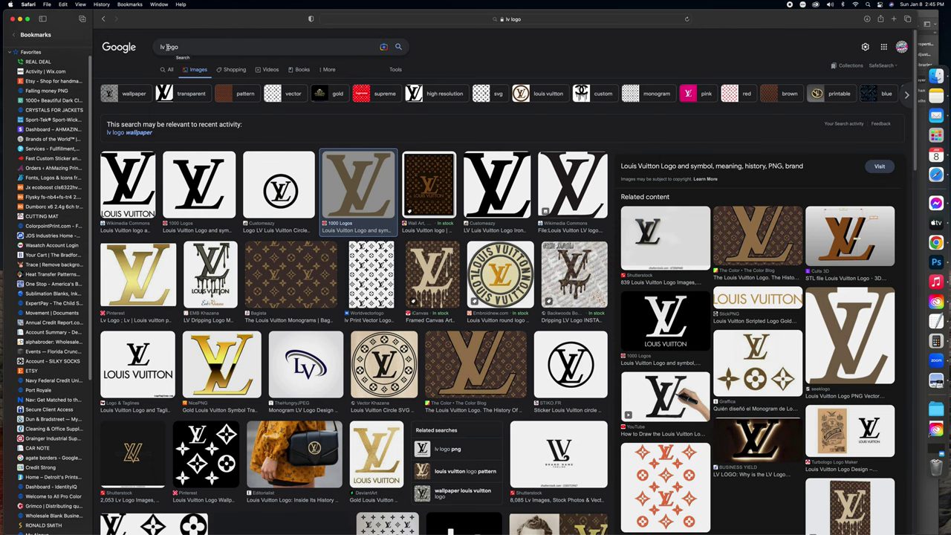
Filter the LV logo image results to Large and open the black Customeazy LV logo as a document in Photoshop
click(393, 70)
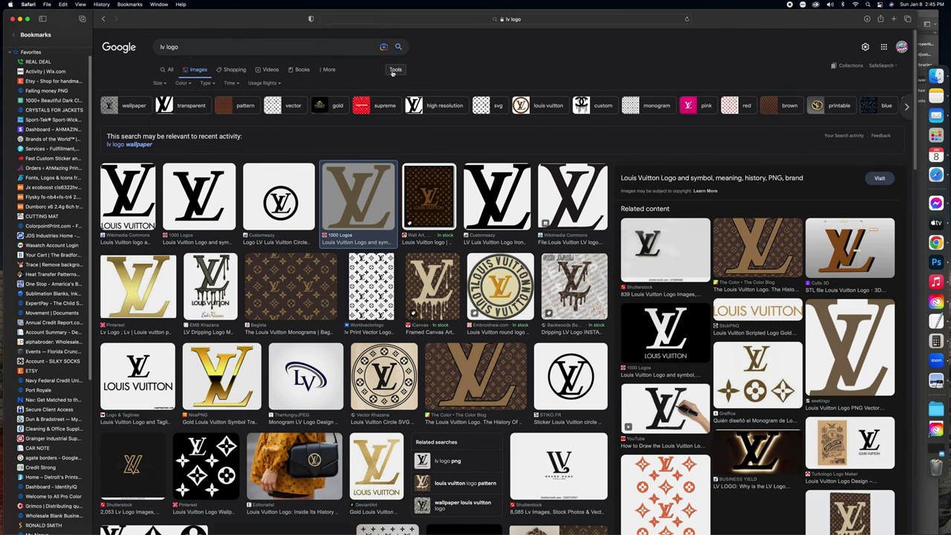
click(158, 83)
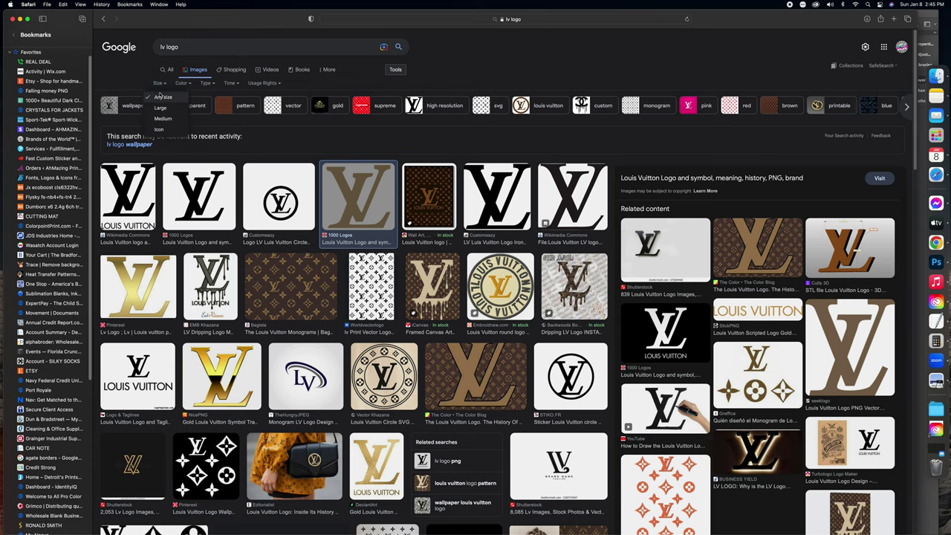
click(197, 110)
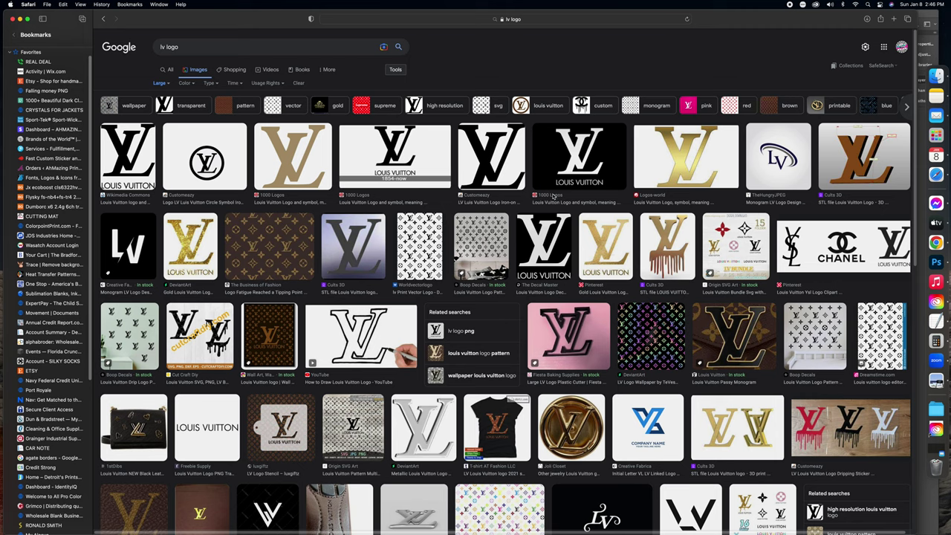
click(496, 170)
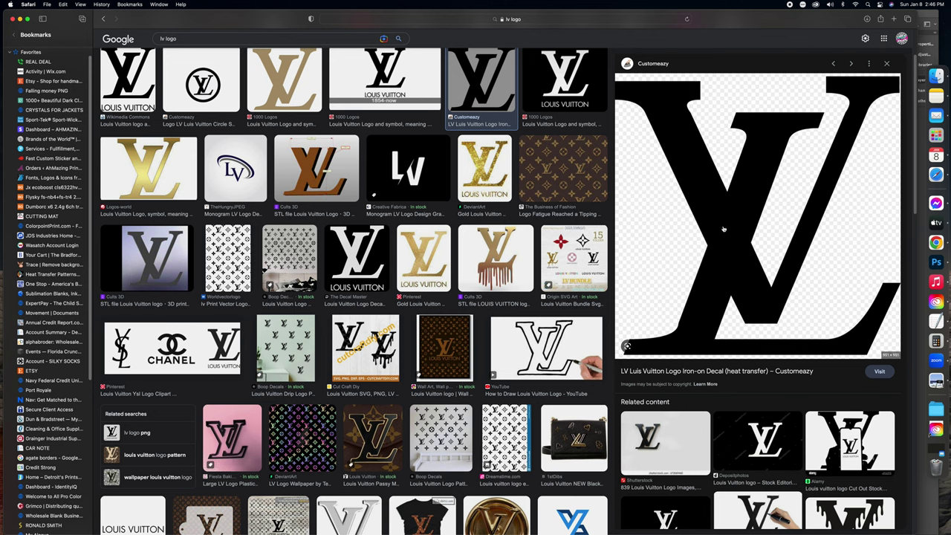
drag(728, 235, 455, 272)
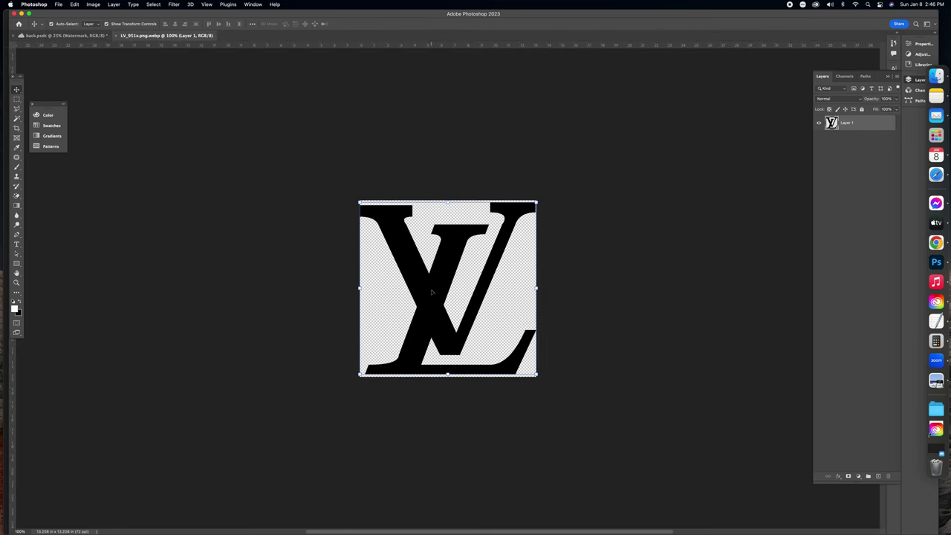
Return to Safari and search Google Images for "lv print"
click(936, 175)
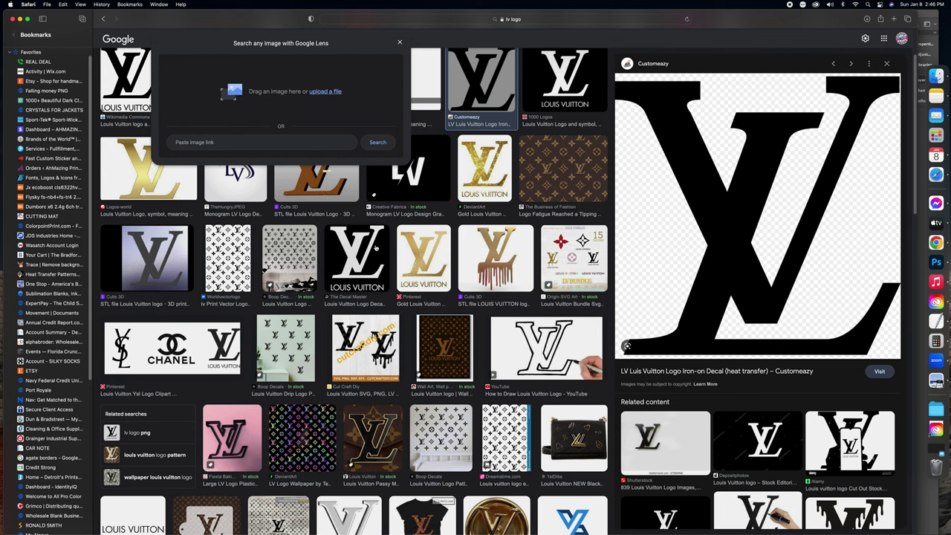
click(465, 39)
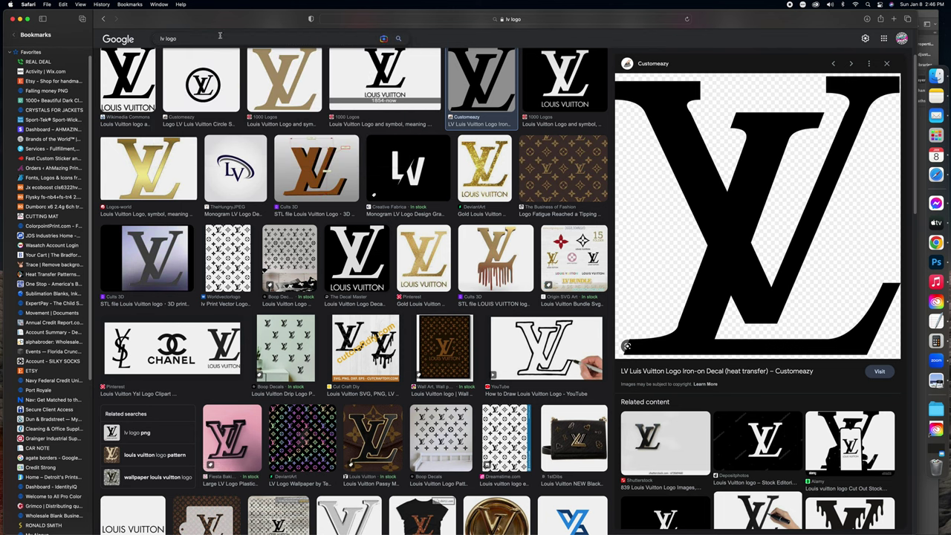
click(166, 39)
drag(164, 38, 227, 38)
text(print)
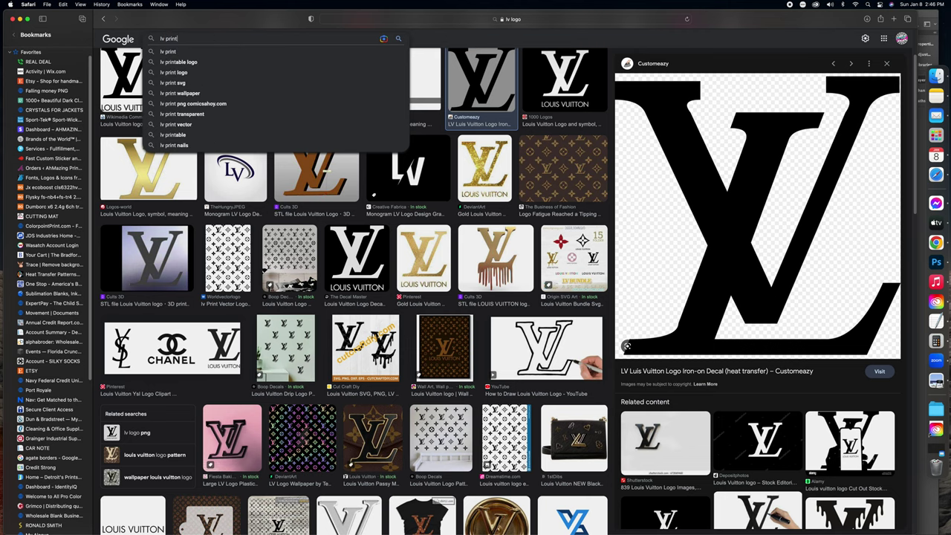
key(Return)
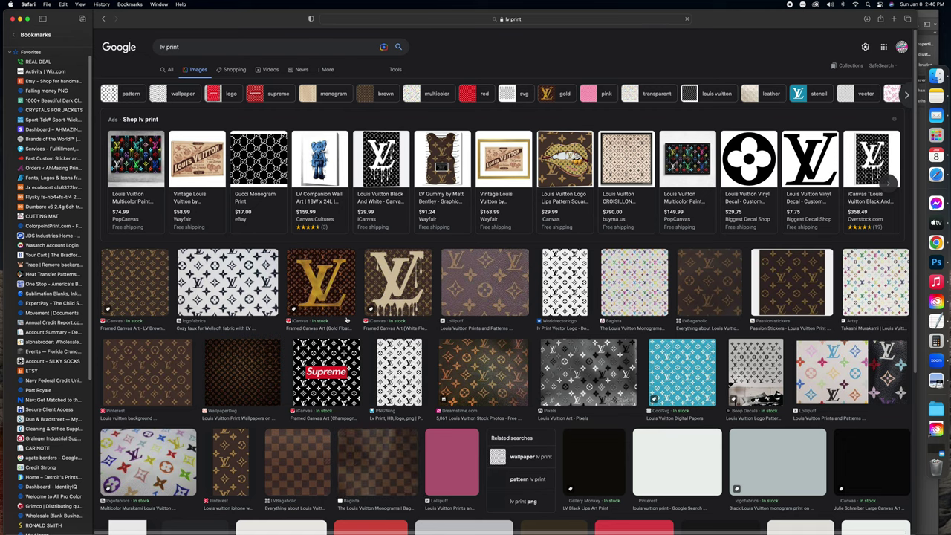
Preview the logofabrics black monogram print and refine the image search to "lv print png"
click(269, 286)
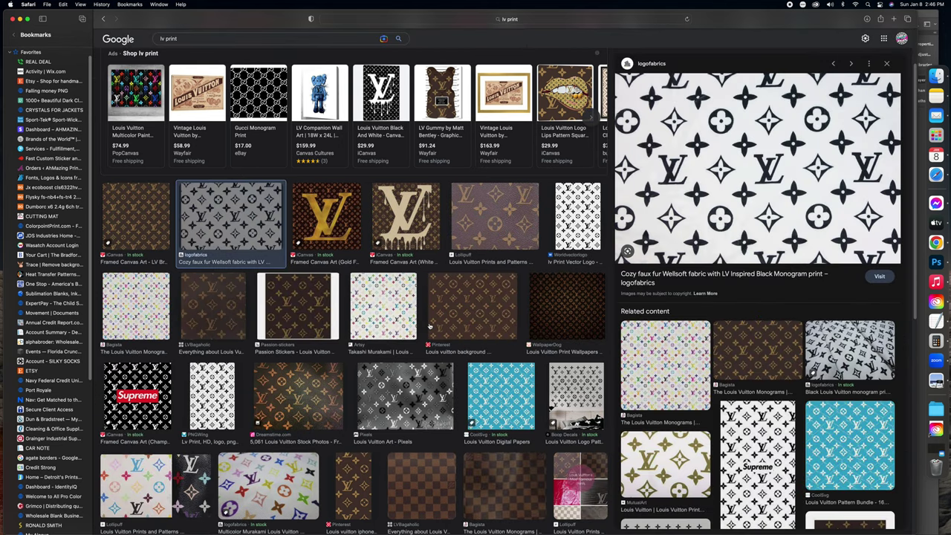
click(204, 38)
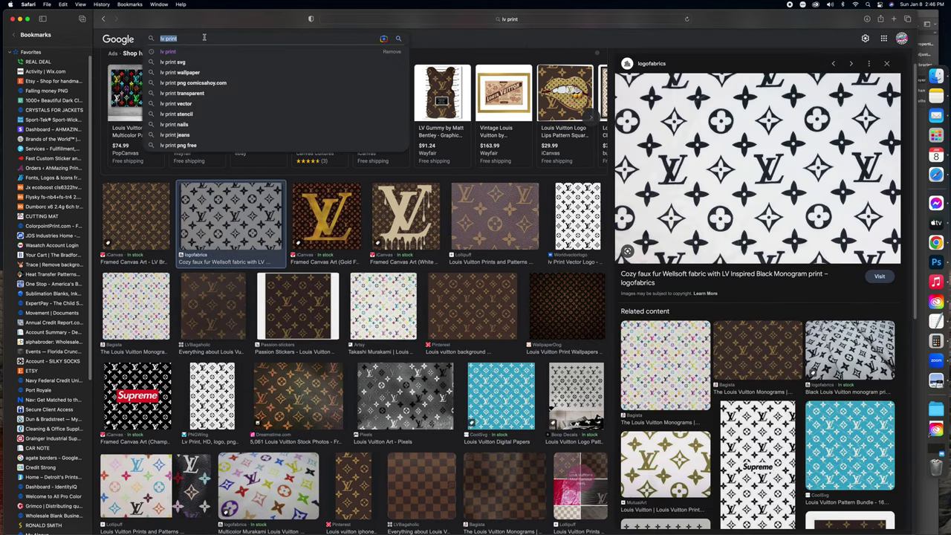
text(png)
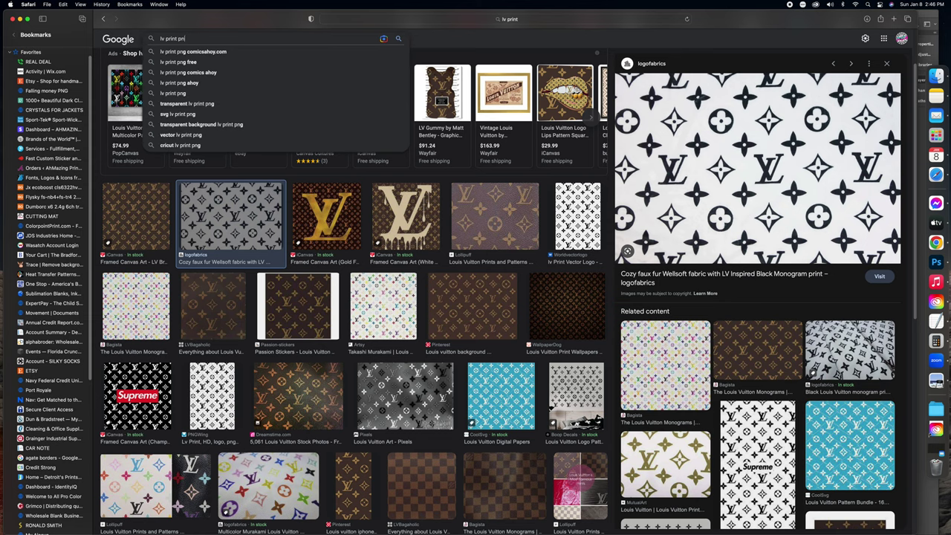
key(Return)
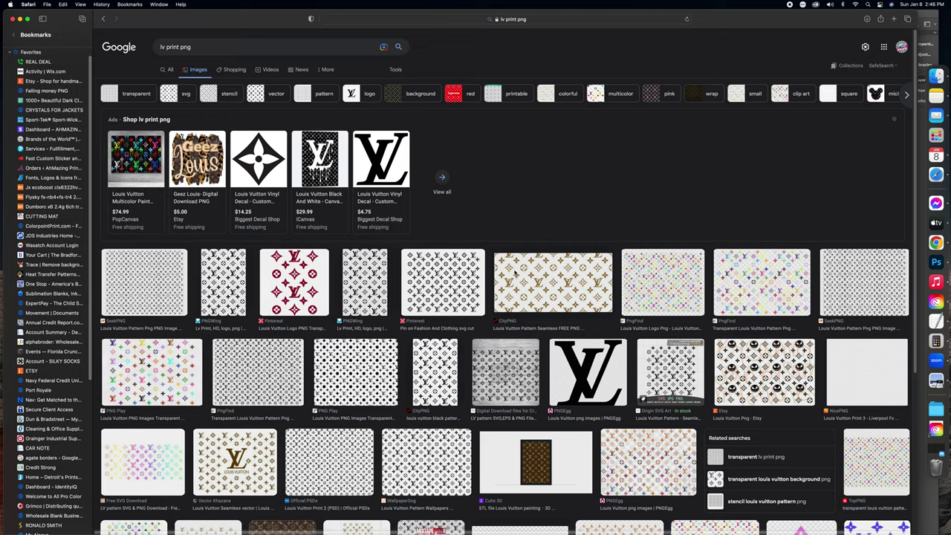
Open the purple Louis Vuitton pattern PNG from CityPNG as a new document in Photoshop
click(598, 282)
drag(653, 183, 647, 319)
click(647, 318)
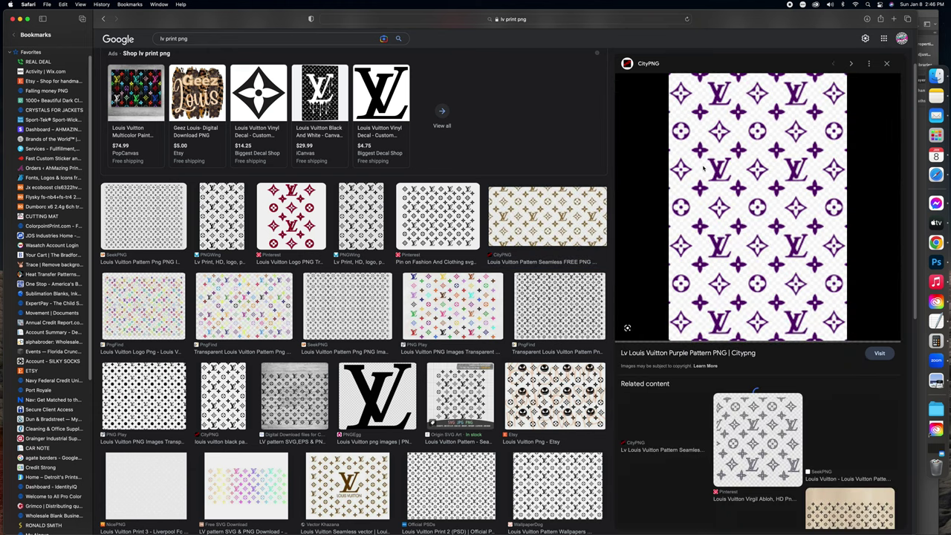
drag(747, 215, 748, 222)
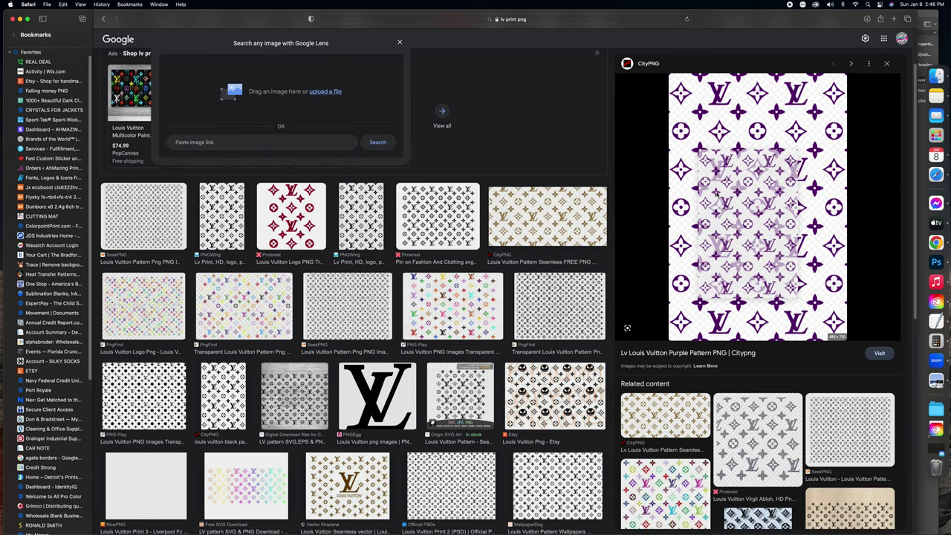
drag(748, 221, 923, 266)
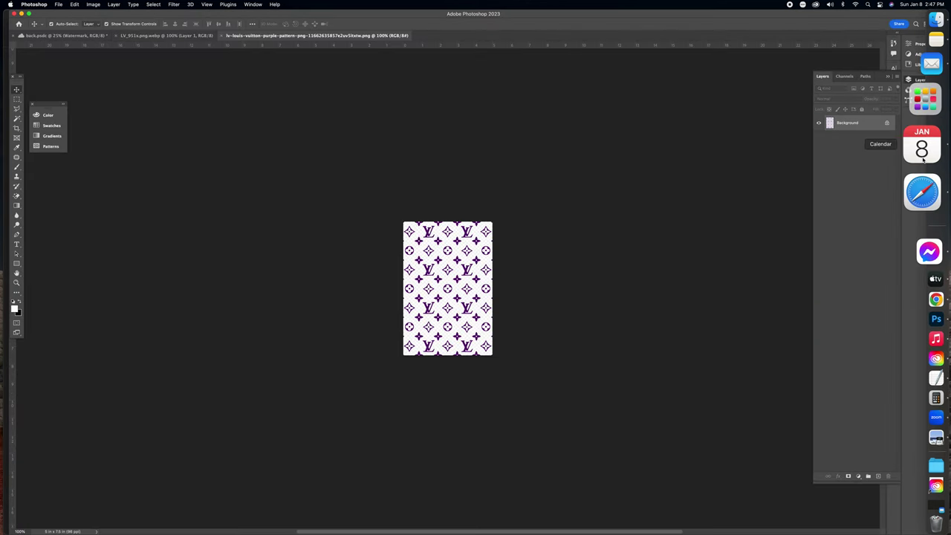
Return to Safari and show the Google image results for "purple and gold wallpaper"
click(923, 183)
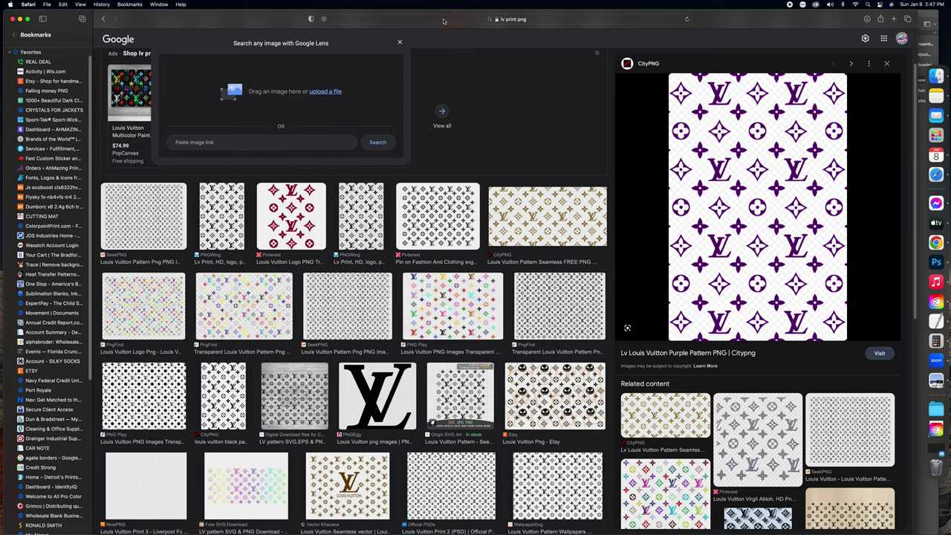
click(443, 19)
text(surple and)
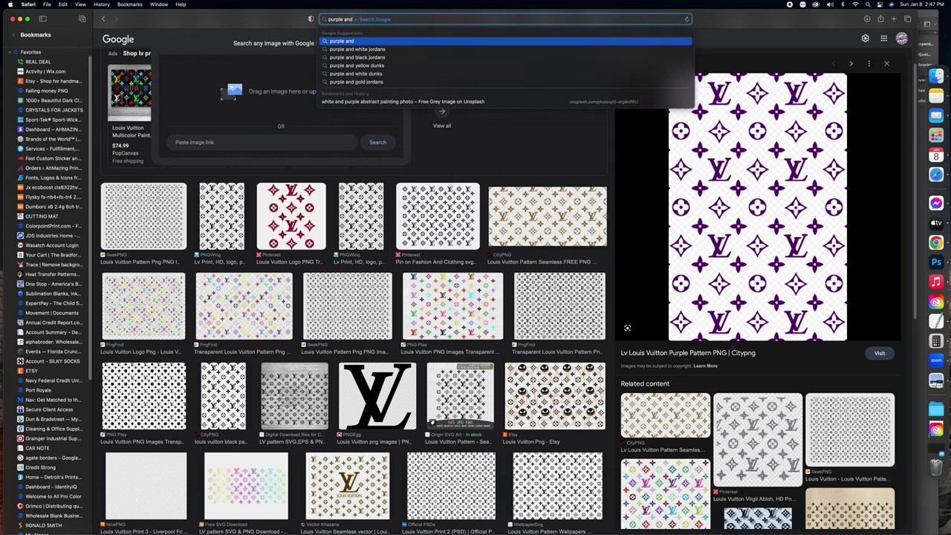
text( gold wallpaper)
key(Return)
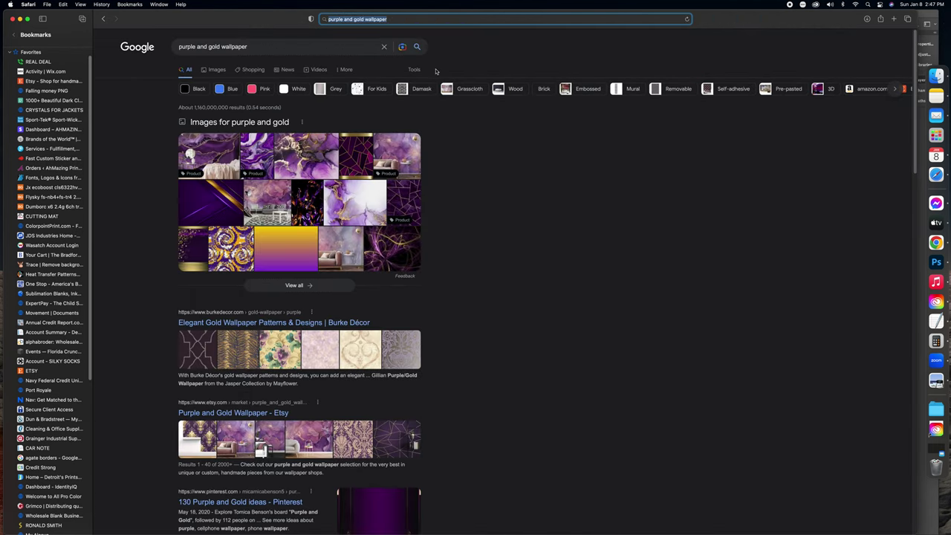
click(215, 70)
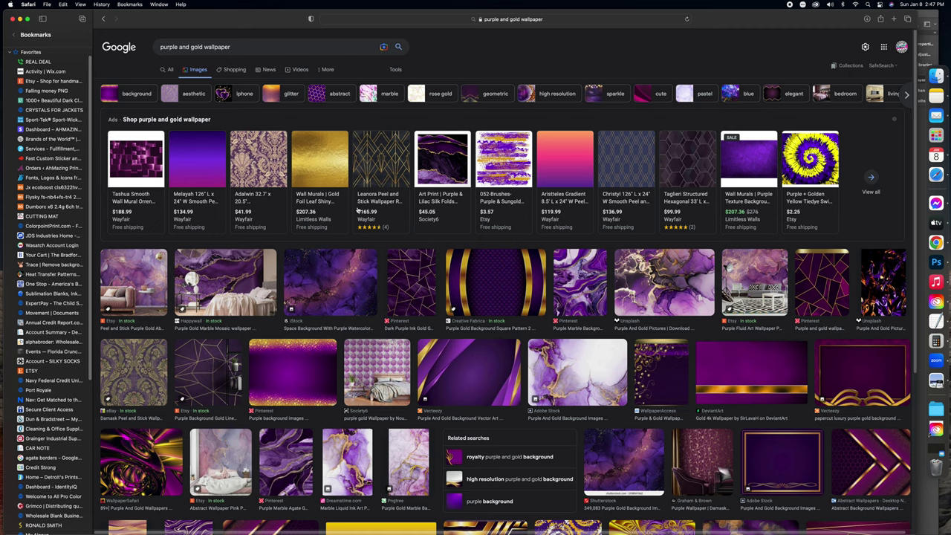
Open the purple, white and gold marble image from Adobe Stock in Photoshop and switch to the back.psdc shirt document
click(567, 357)
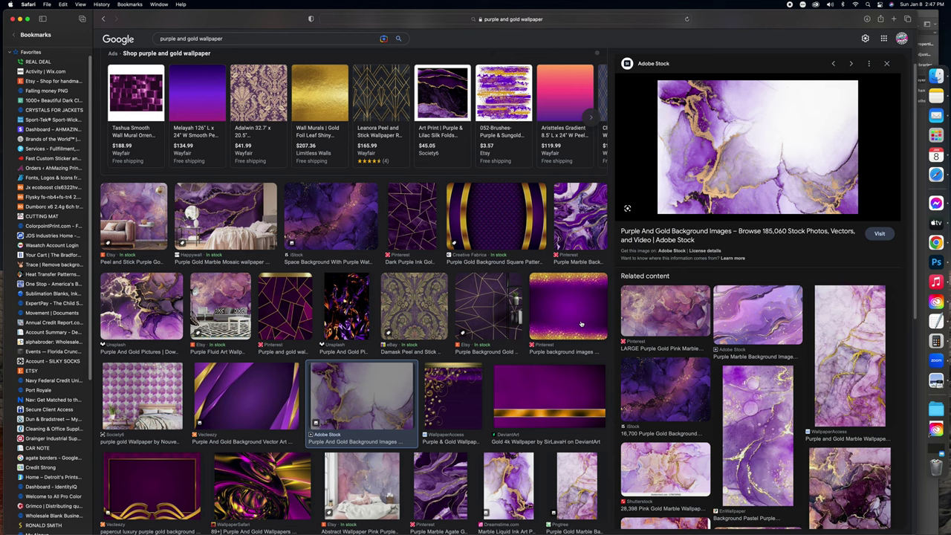
drag(699, 190, 930, 245)
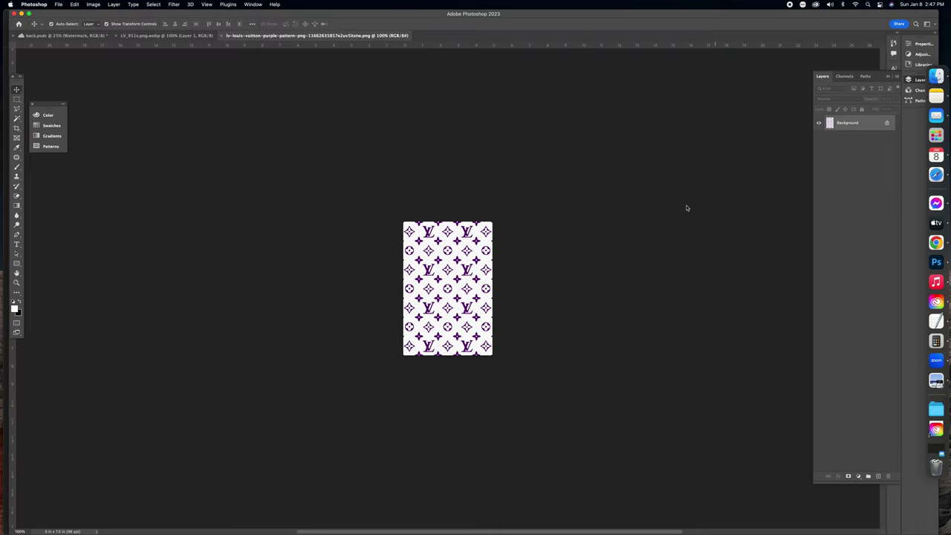
click(933, 176)
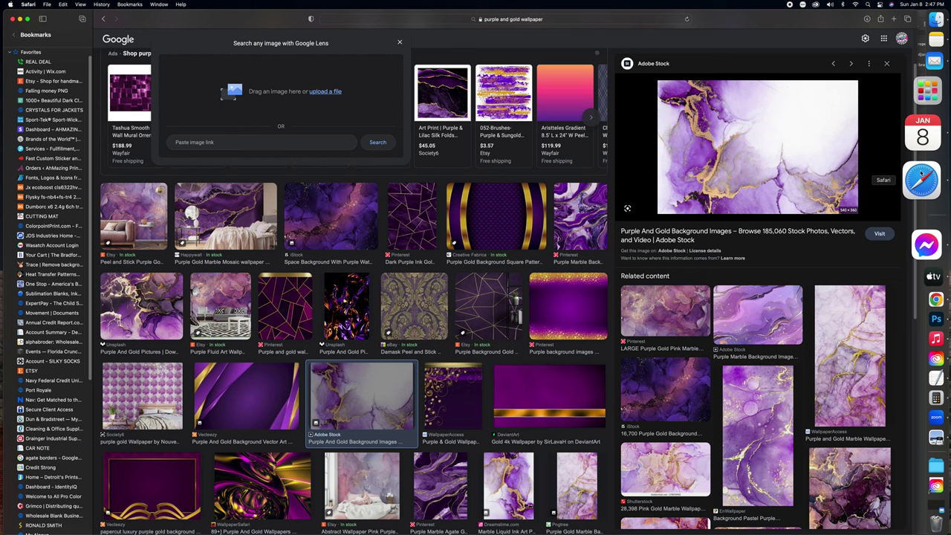
right_click(724, 152)
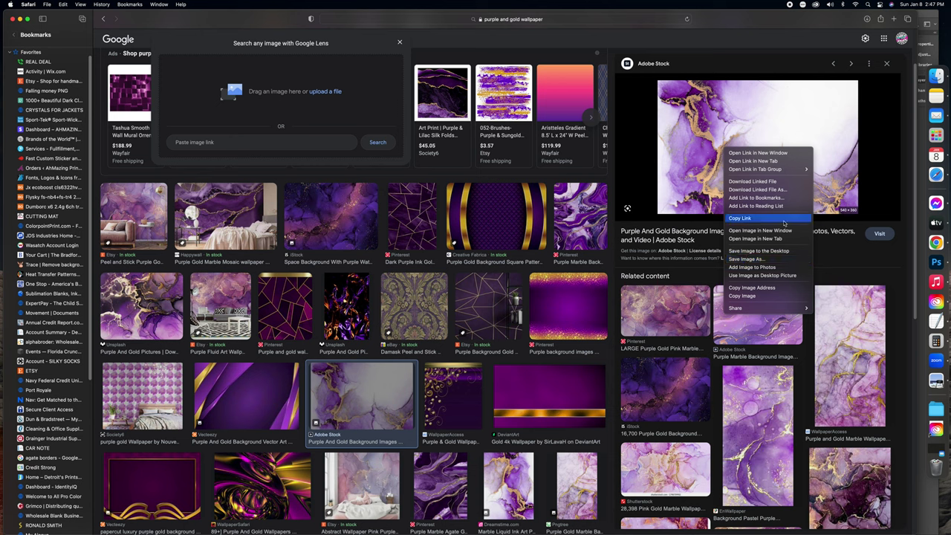
click(936, 261)
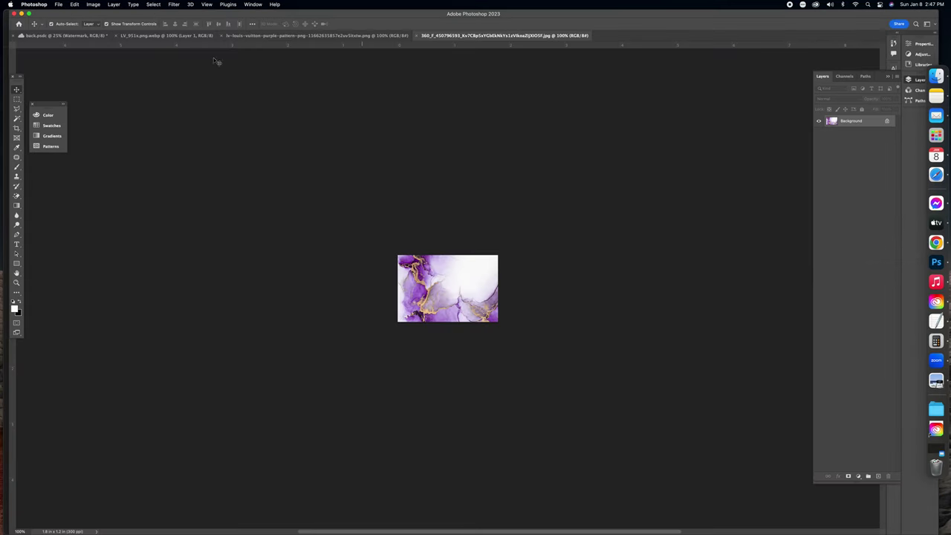
click(72, 36)
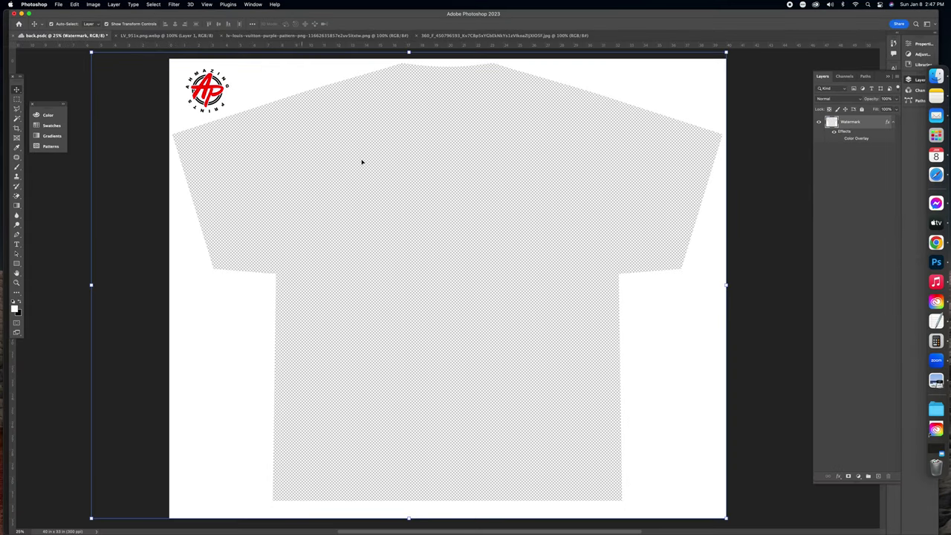
click(58, 10)
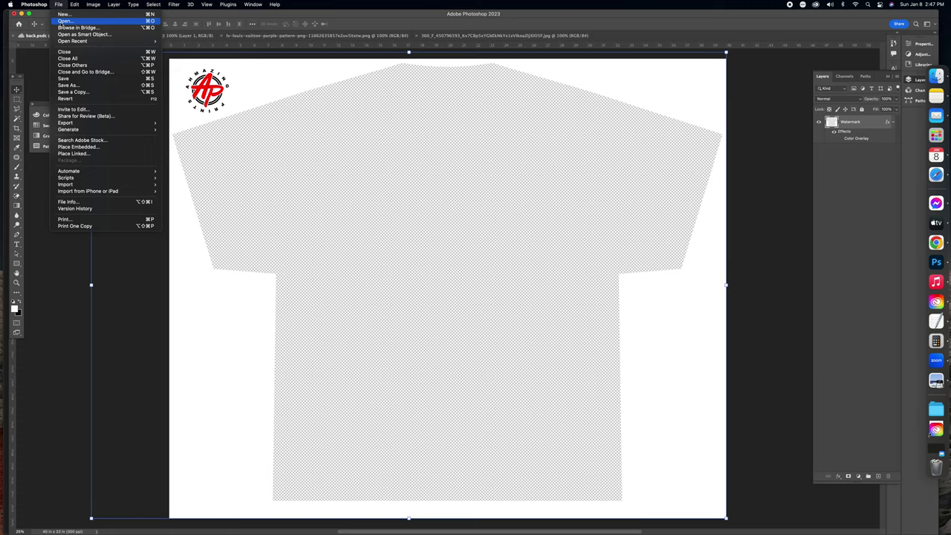
click(62, 24)
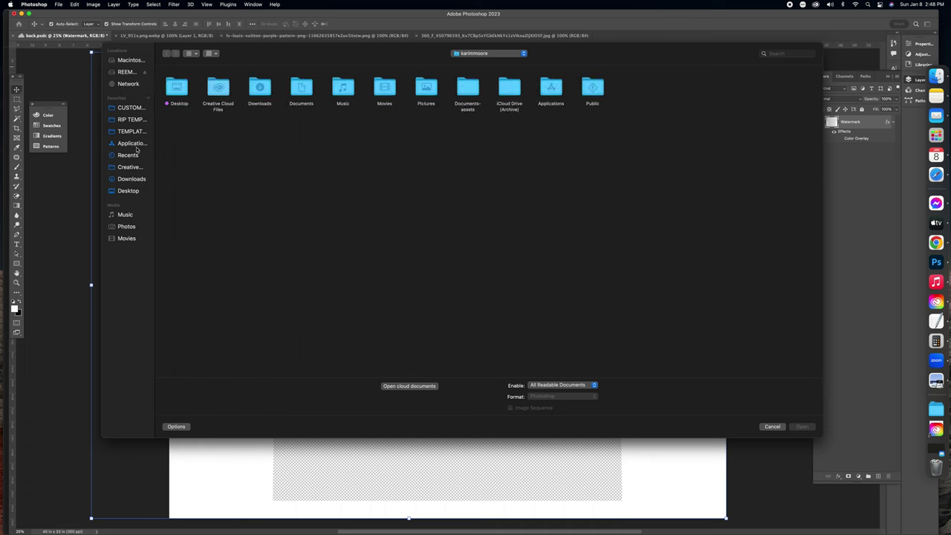
click(131, 190)
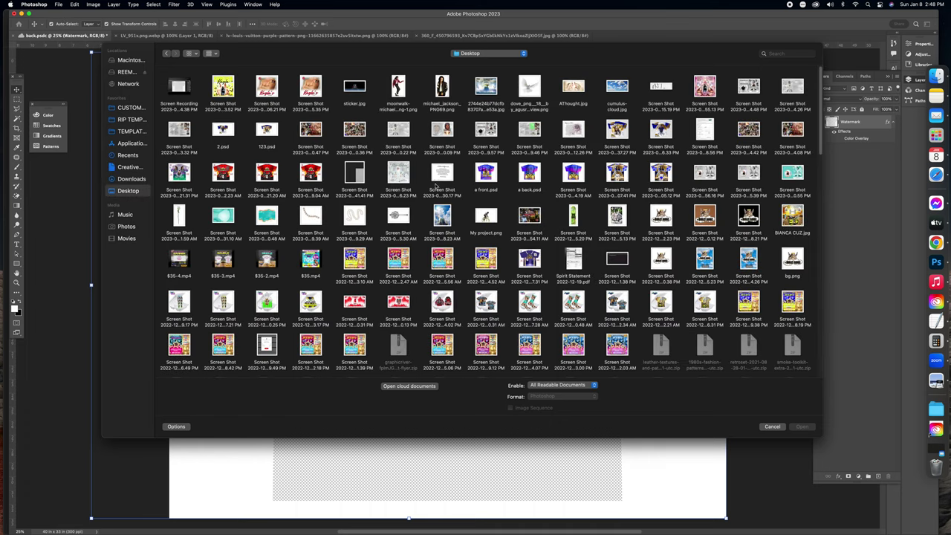
click(772, 427)
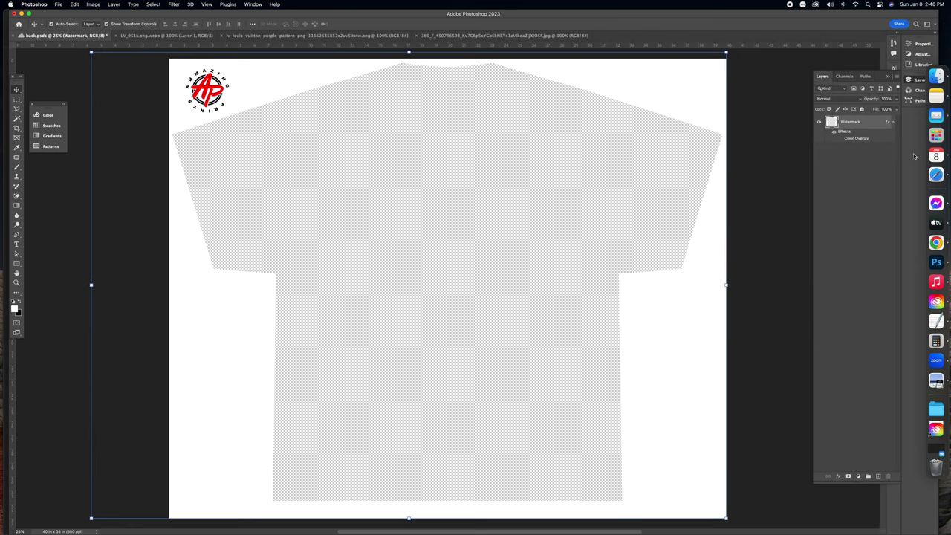
Return to Safari, dismiss the Google Lens upload box and search Google Images for "grunge png"
click(926, 182)
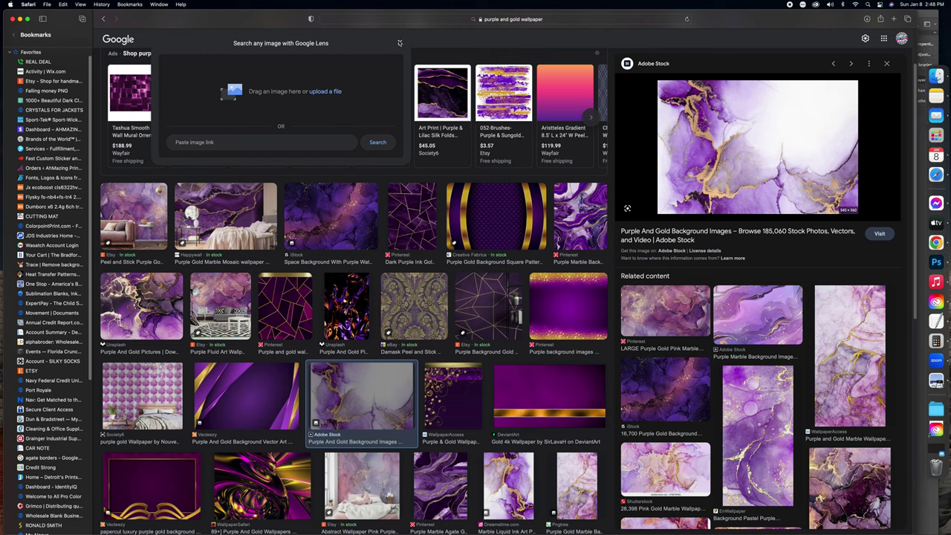
click(477, 48)
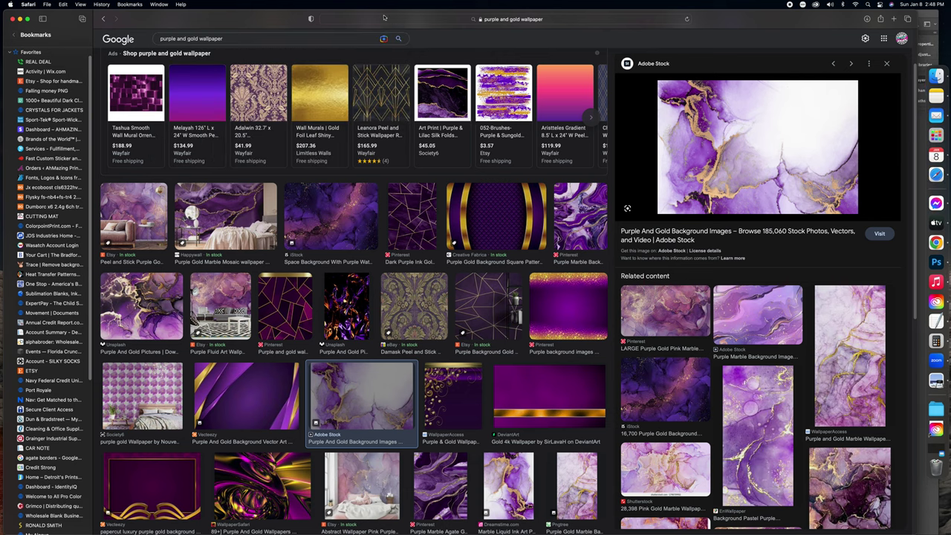
click(223, 38)
text(gr)
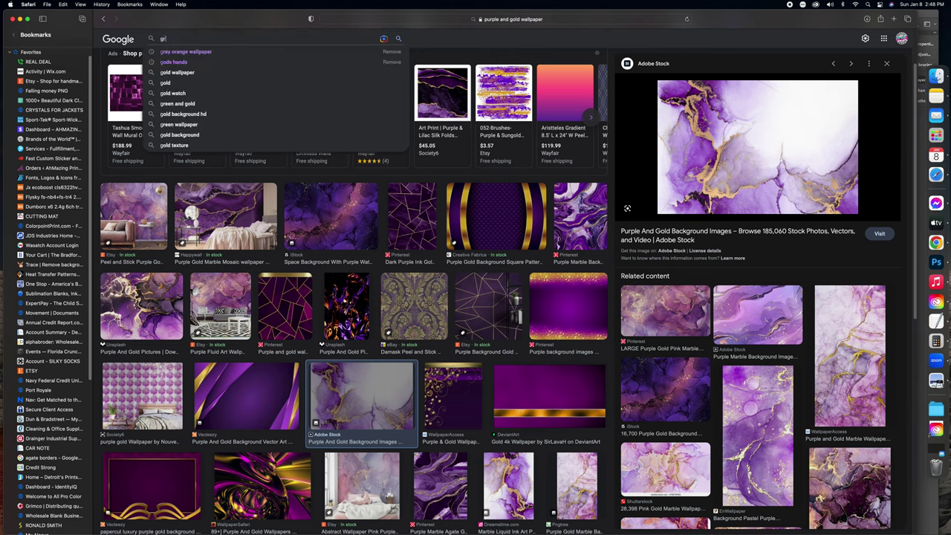
text(unge png)
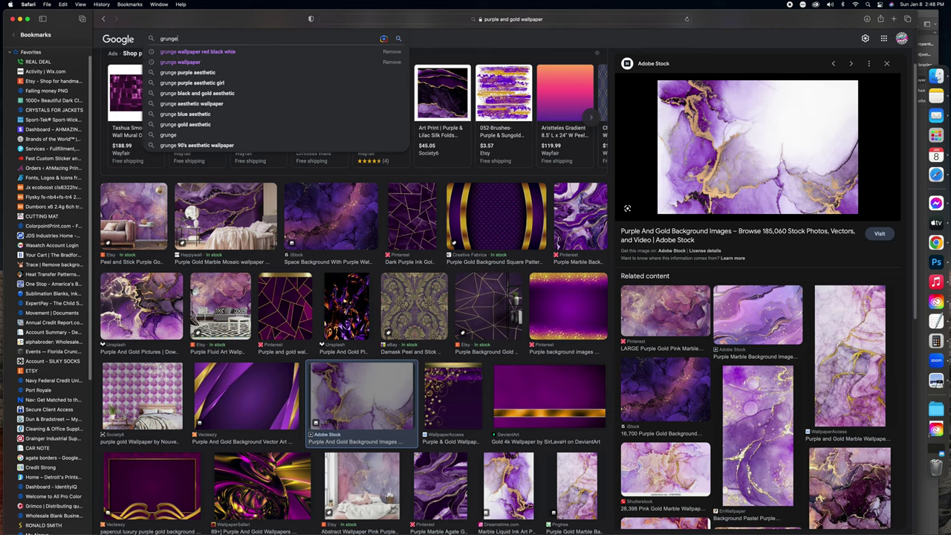
key(Return)
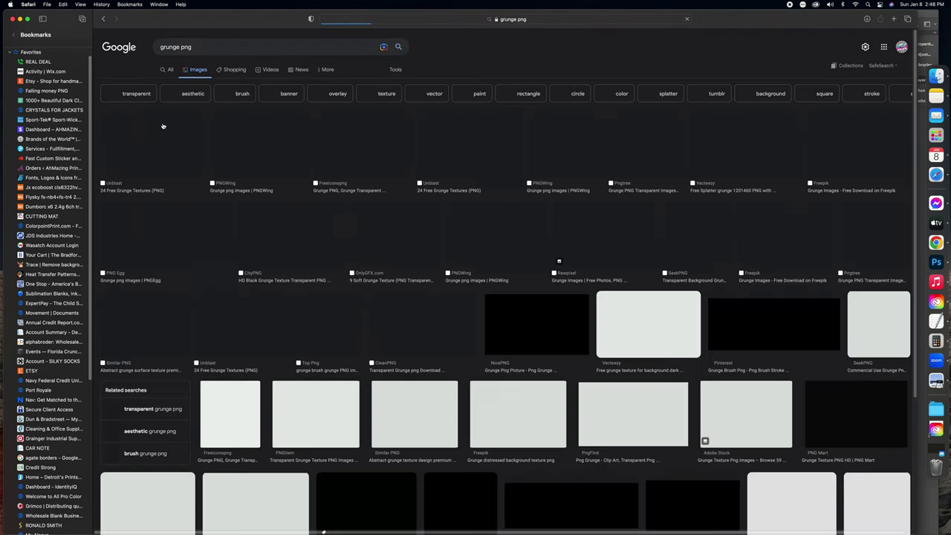
Browse the grunge image results for a brush stroke or splatter texture suited to the shirt design
scroll(591, 306, down, 20)
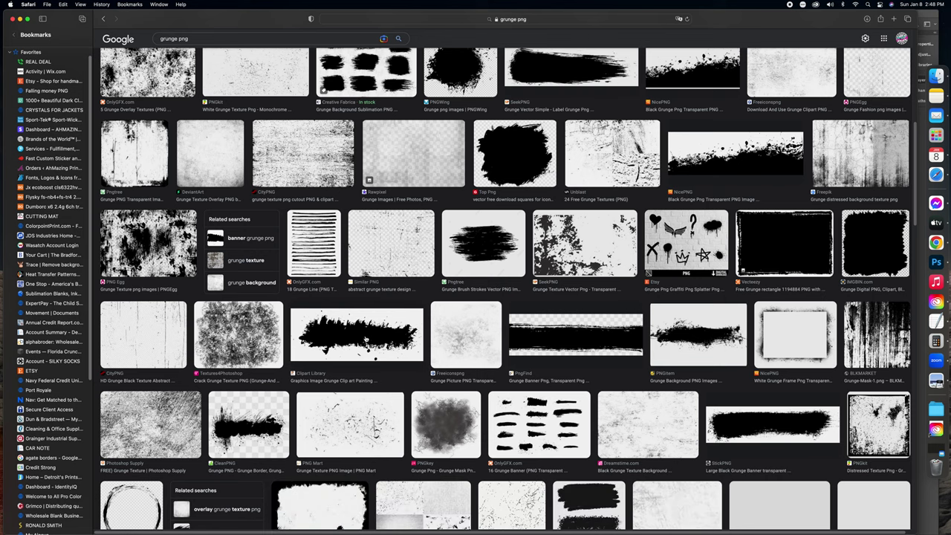
scroll(413, 277, down, 10)
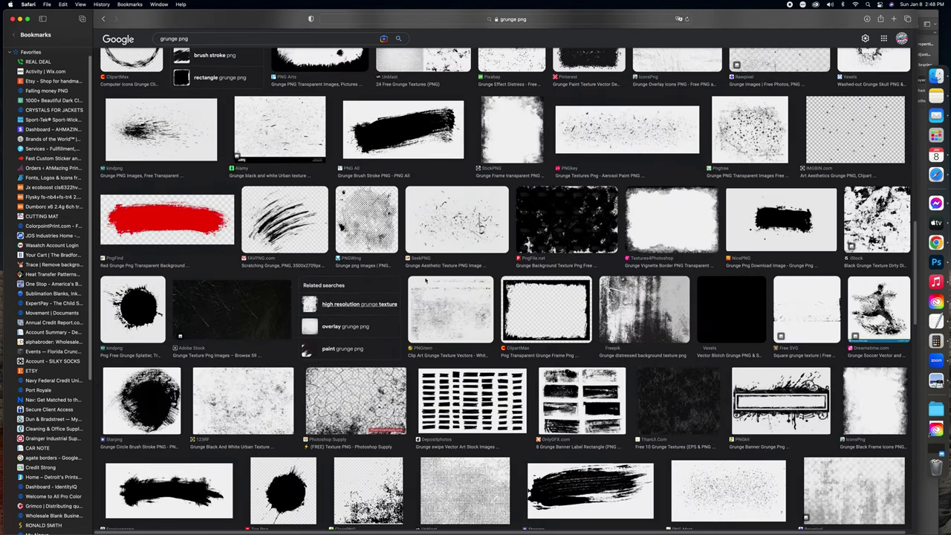
scroll(448, 295, down, 5)
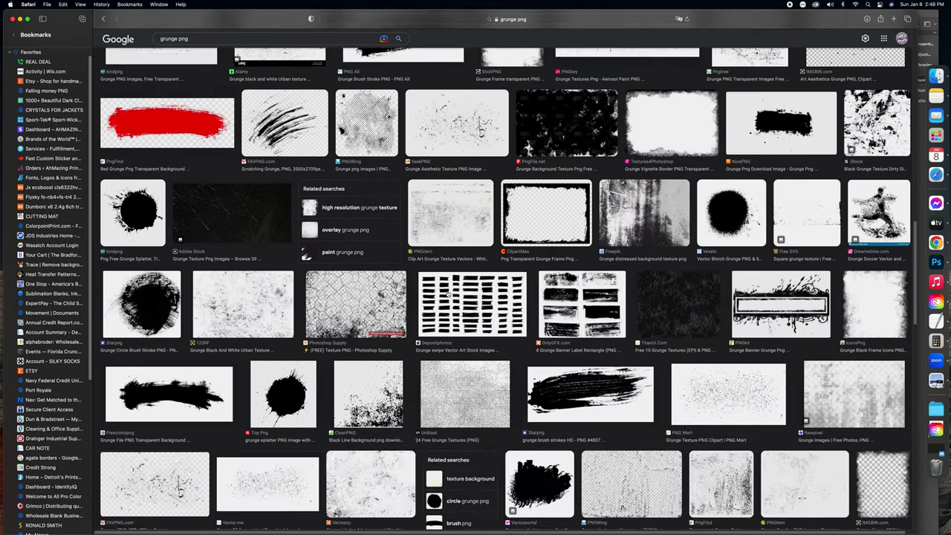
scroll(654, 300, down, 3)
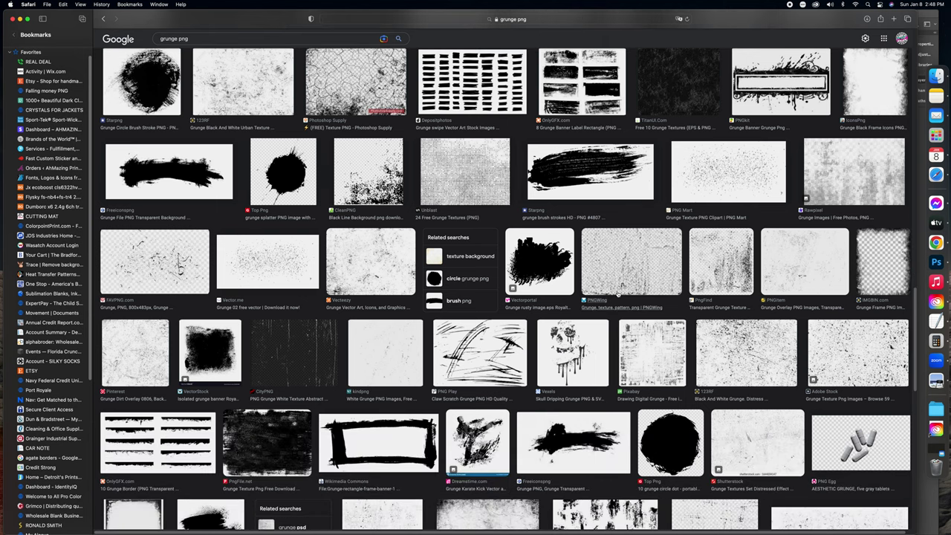
scroll(618, 295, down, 9)
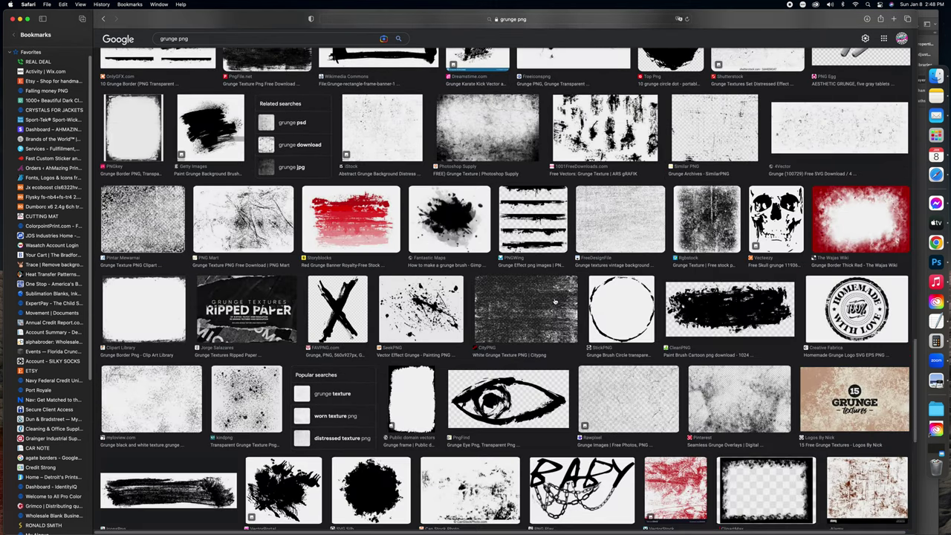
scroll(555, 301, down, 4)
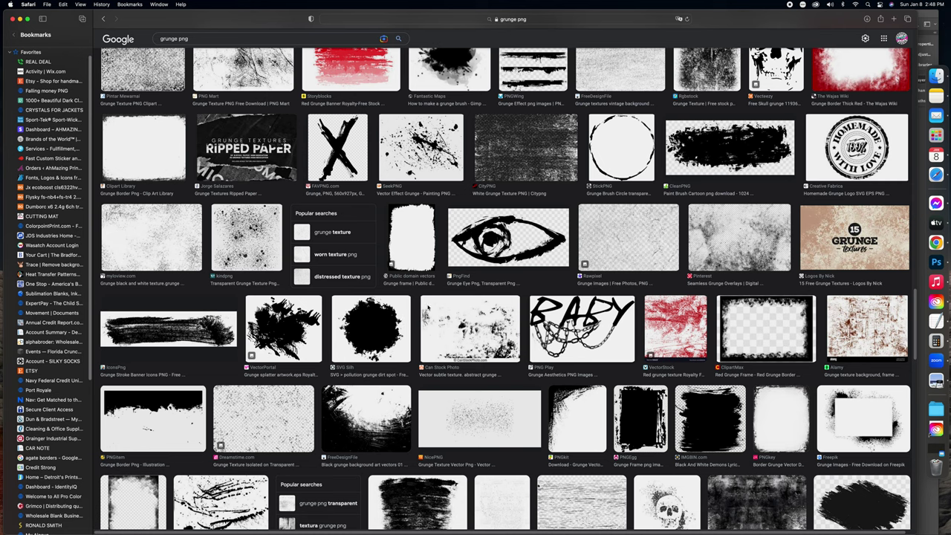
scroll(626, 293, down, 2)
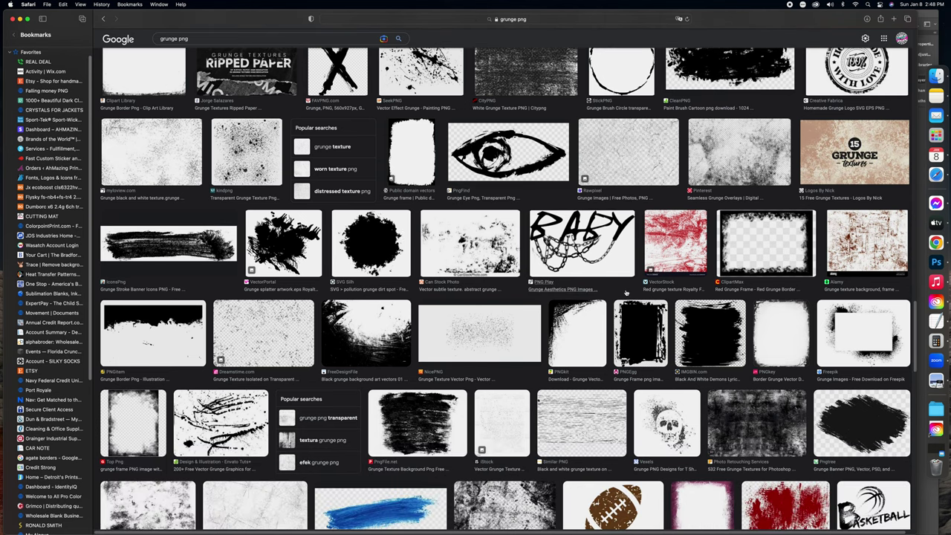
scroll(626, 293, down, 8)
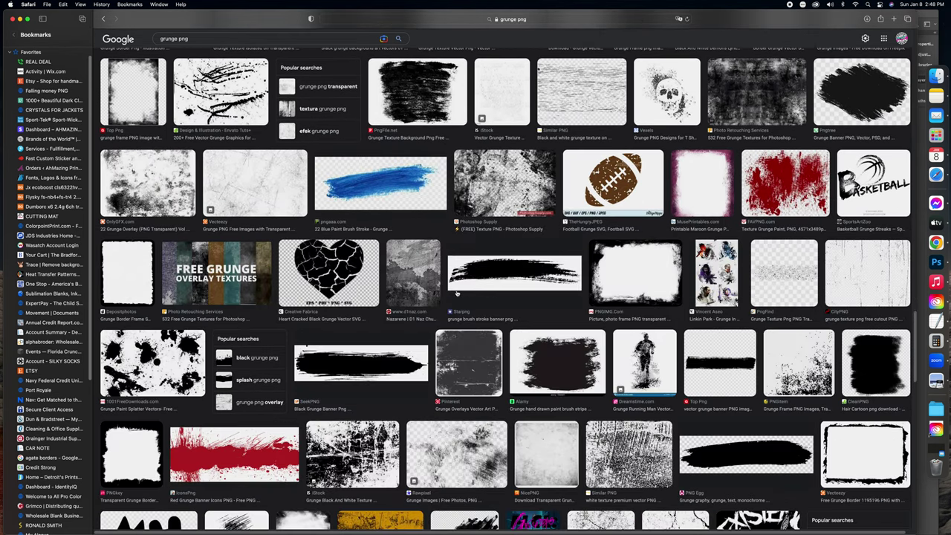
scroll(457, 293, down, 9)
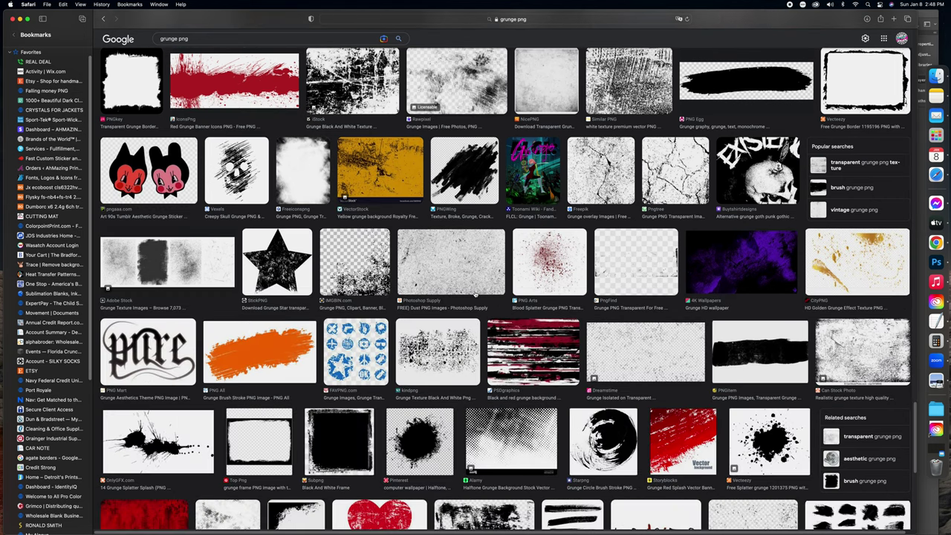
scroll(475, 294, down, 4)
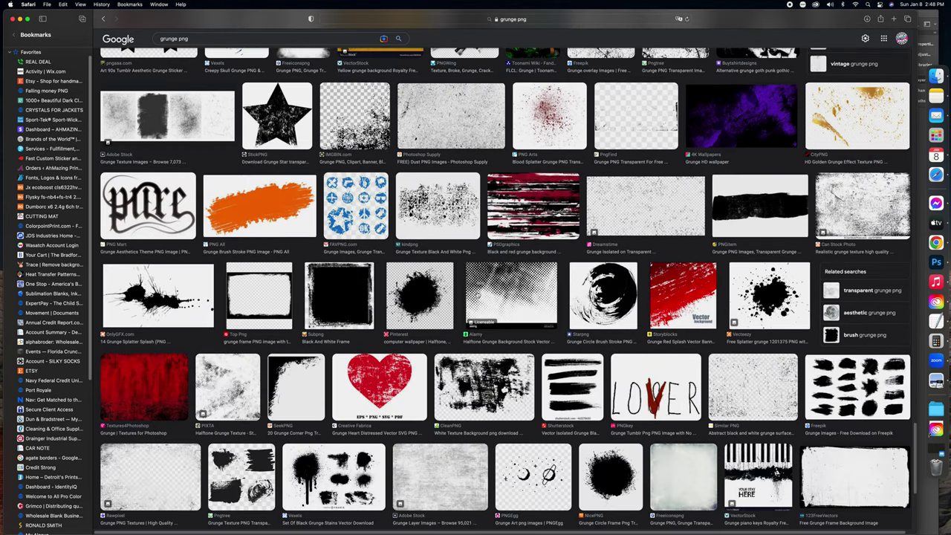
scroll(488, 298, down, 6)
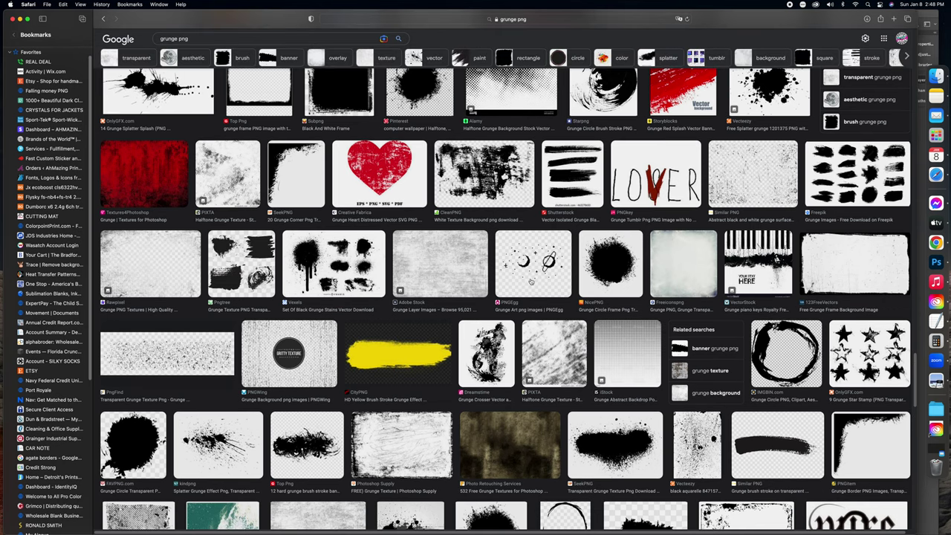
scroll(539, 294, down, 3)
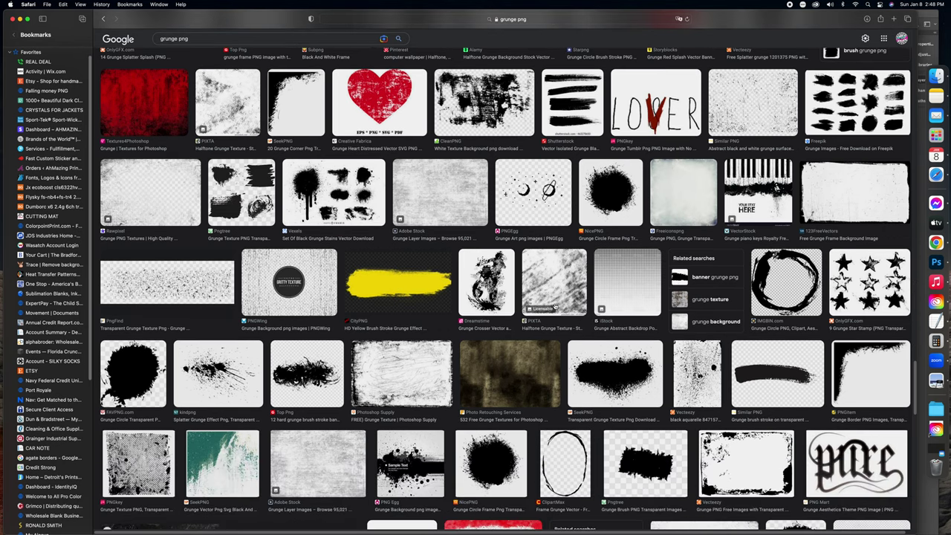
scroll(613, 346, down, 4)
scroll(613, 347, down, 12)
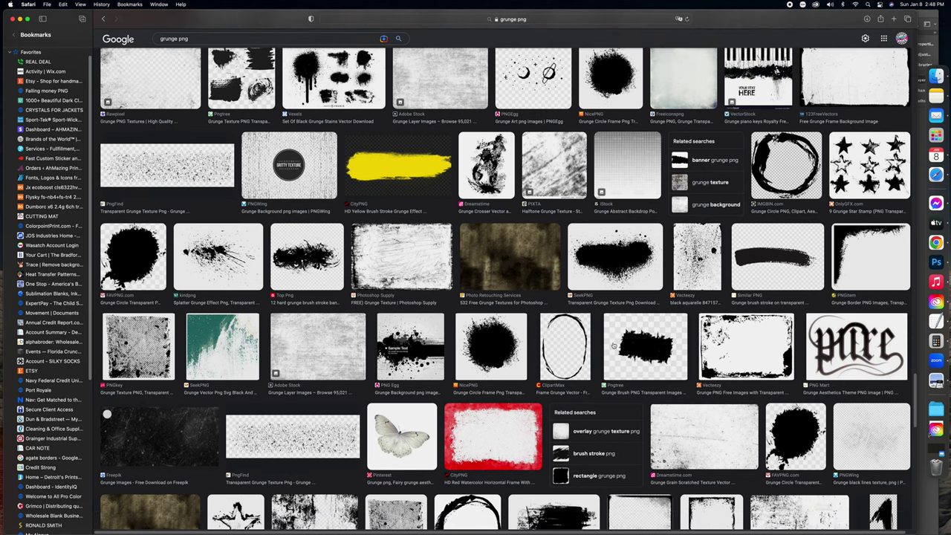
scroll(539, 188, up, 20)
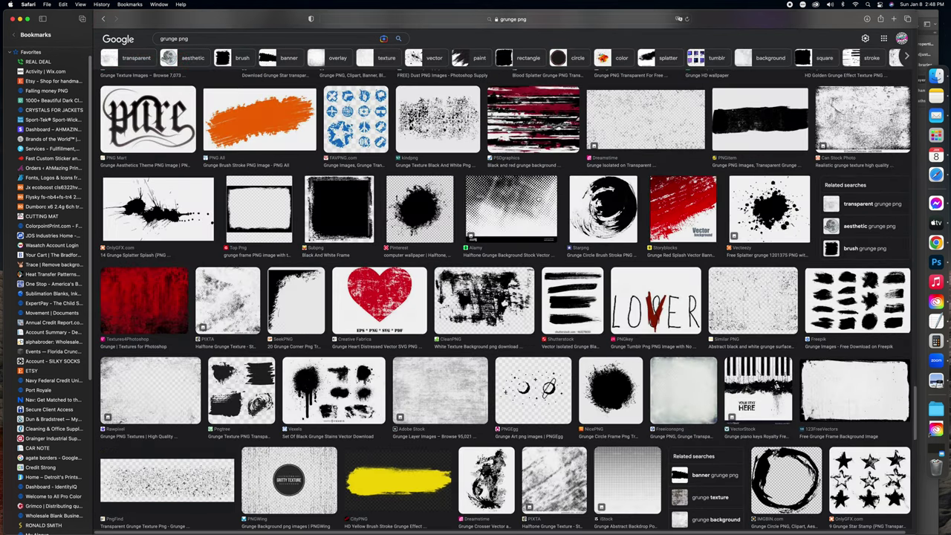
scroll(538, 200, down, 15)
scroll(537, 208, up, 15)
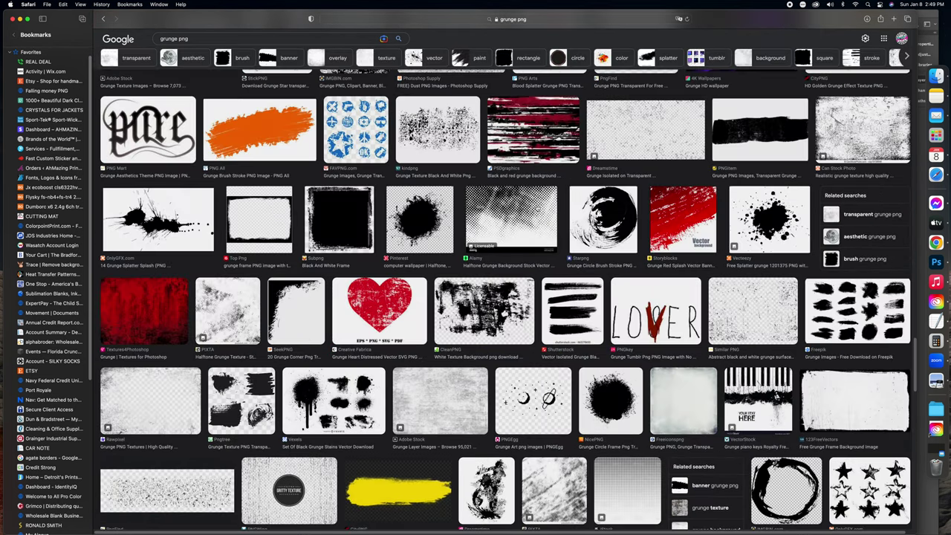
scroll(542, 223, down, 20)
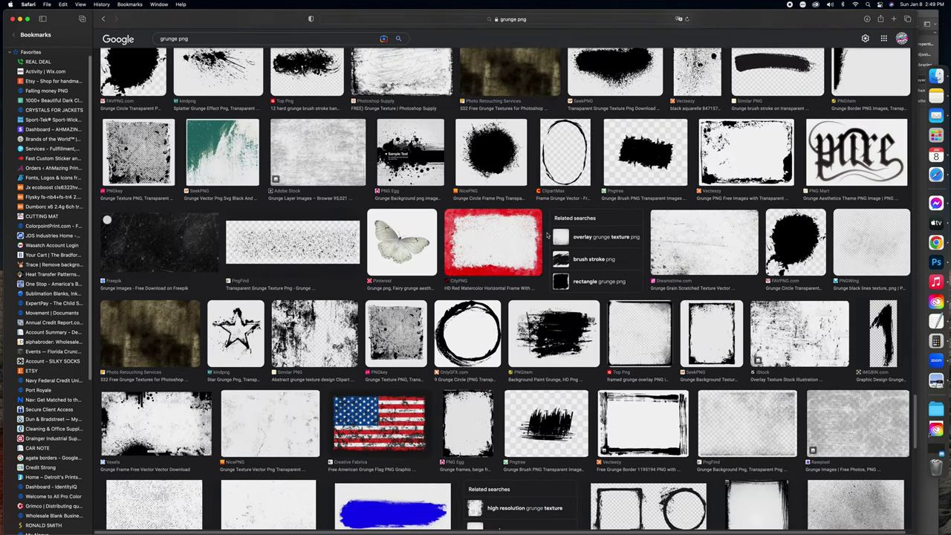
scroll(550, 268, down, 12)
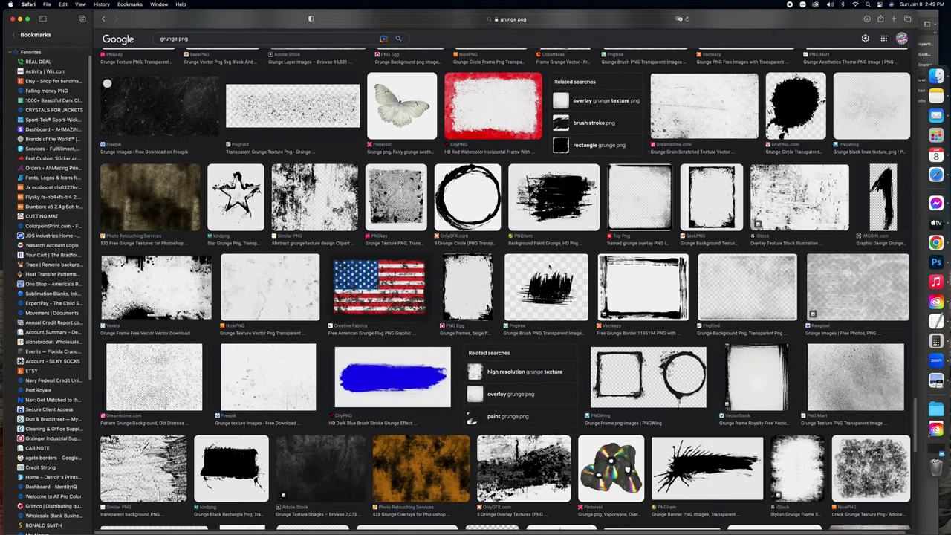
scroll(583, 282, up, 2)
scroll(583, 282, down, 20)
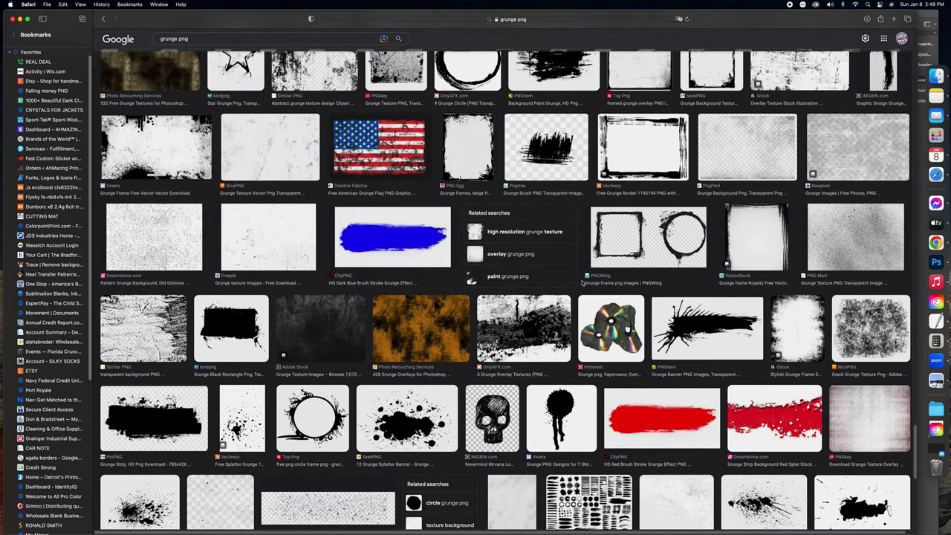
scroll(583, 283, down, 1)
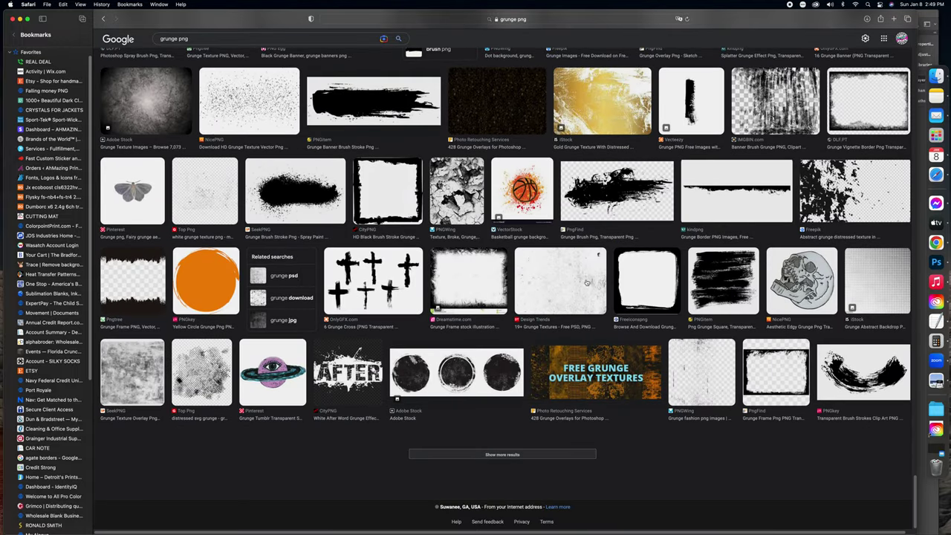
Load more grunge results and open the Vecteezy black grunge brush stroke image with arrow marks as a new document in Photoshop
click(470, 454)
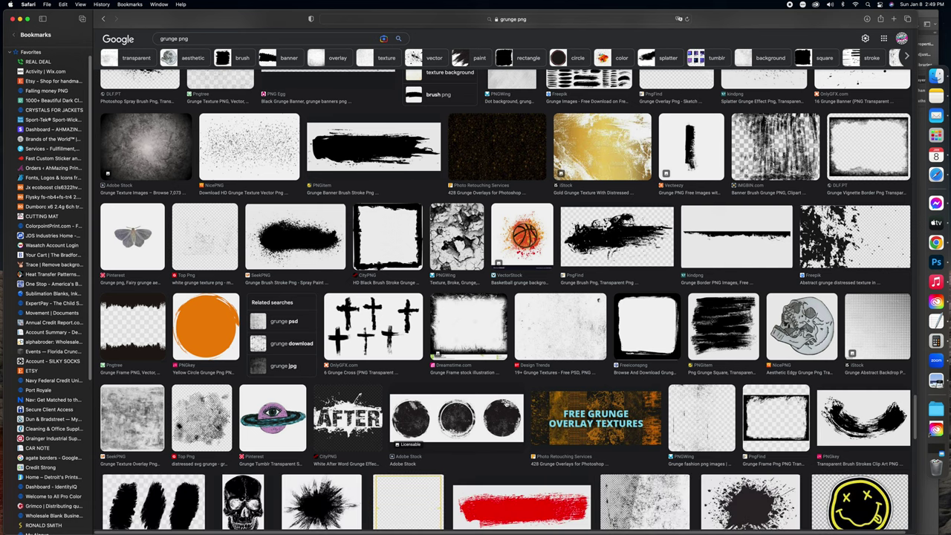
scroll(507, 402, down, 8)
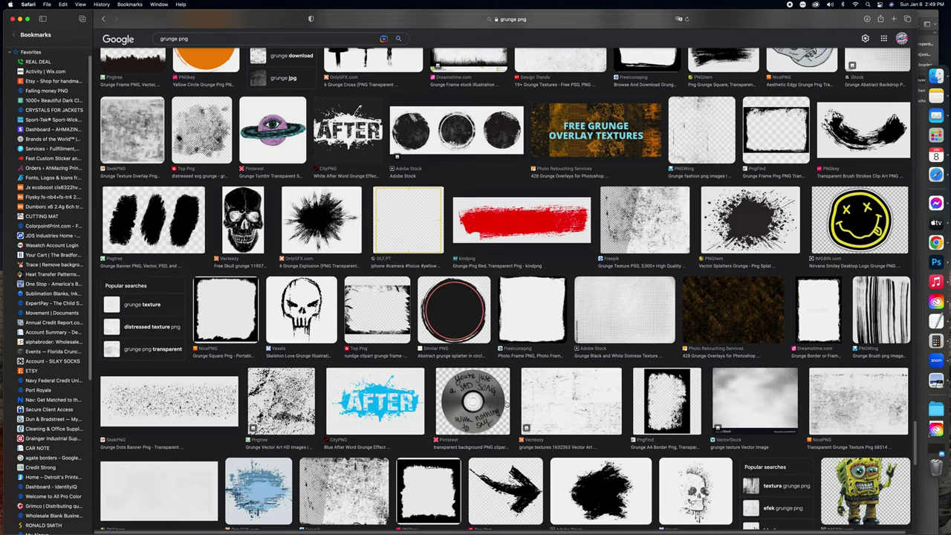
scroll(506, 402, down, 10)
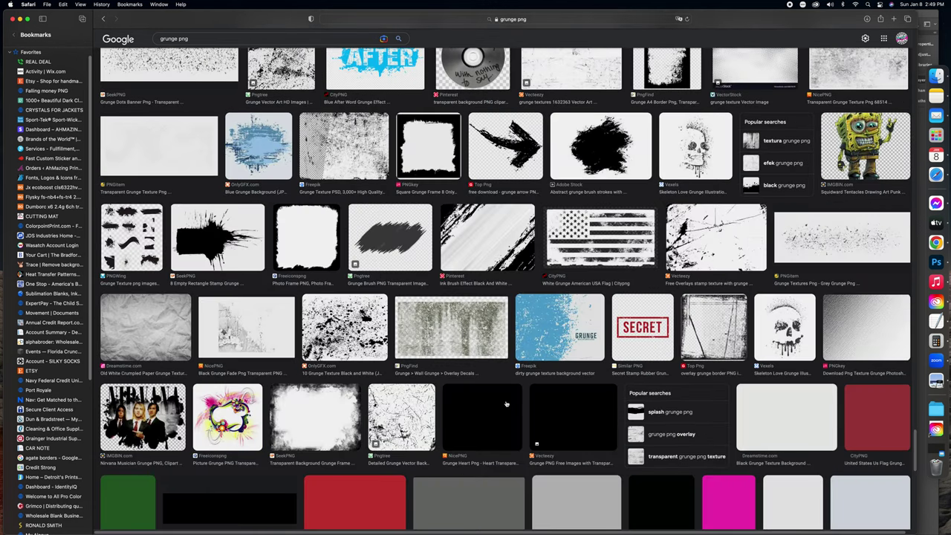
scroll(506, 402, down, 6)
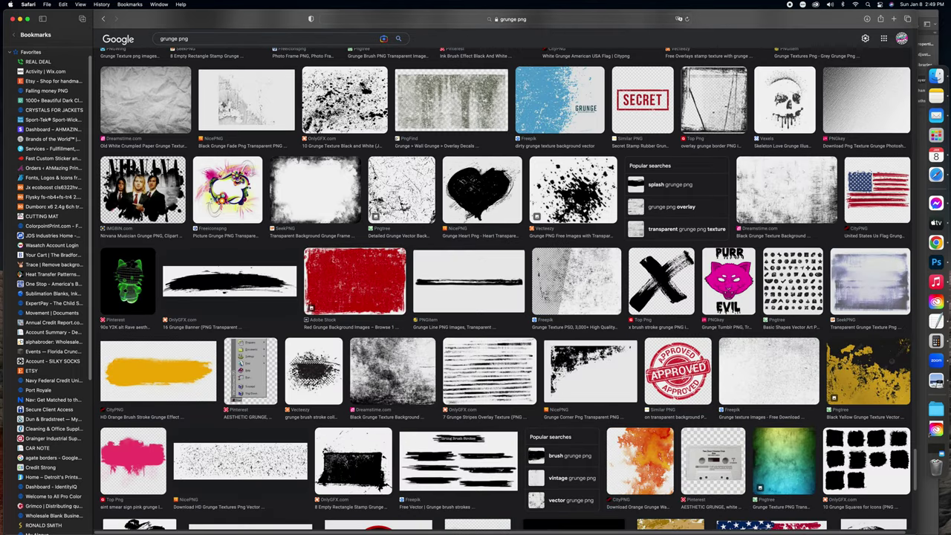
click(313, 371)
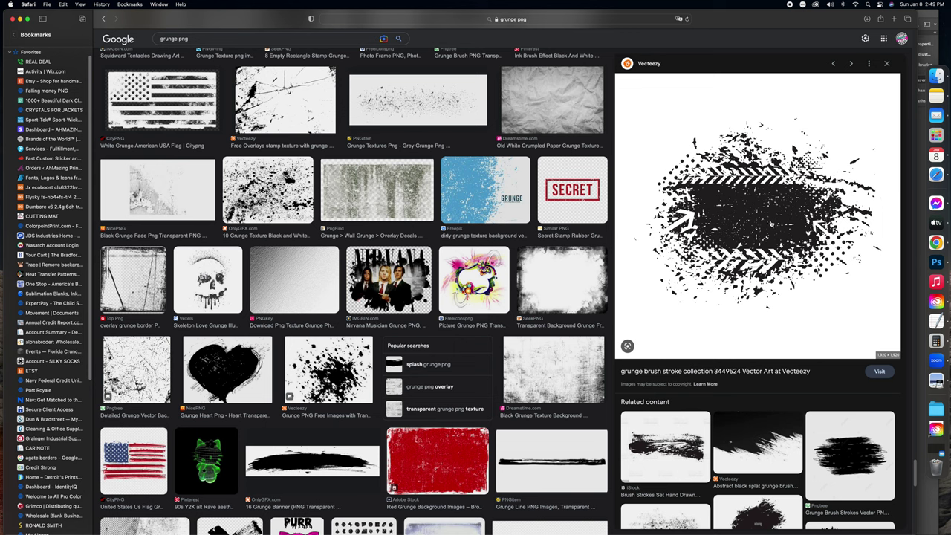
click(909, 254)
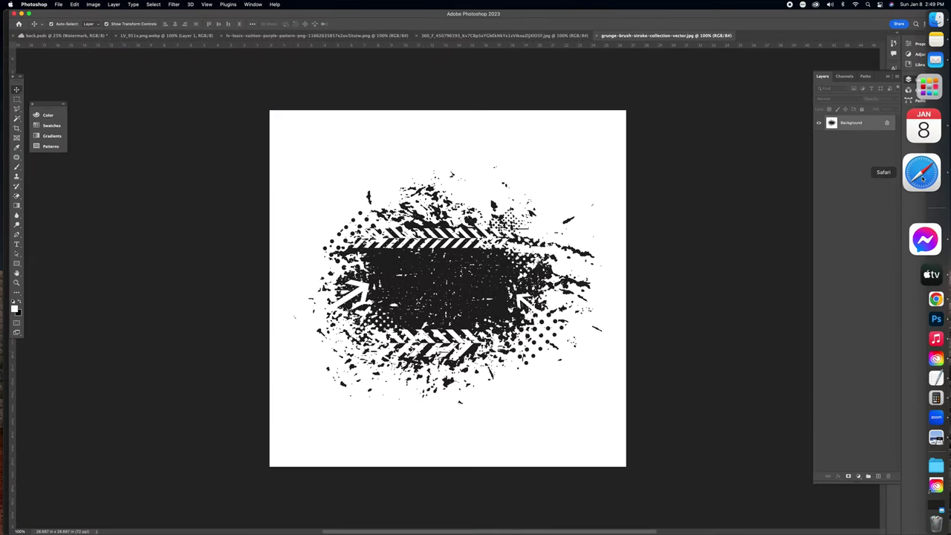
Return to the Google Images results in Safari and dismiss the Google Lens upload box
click(922, 176)
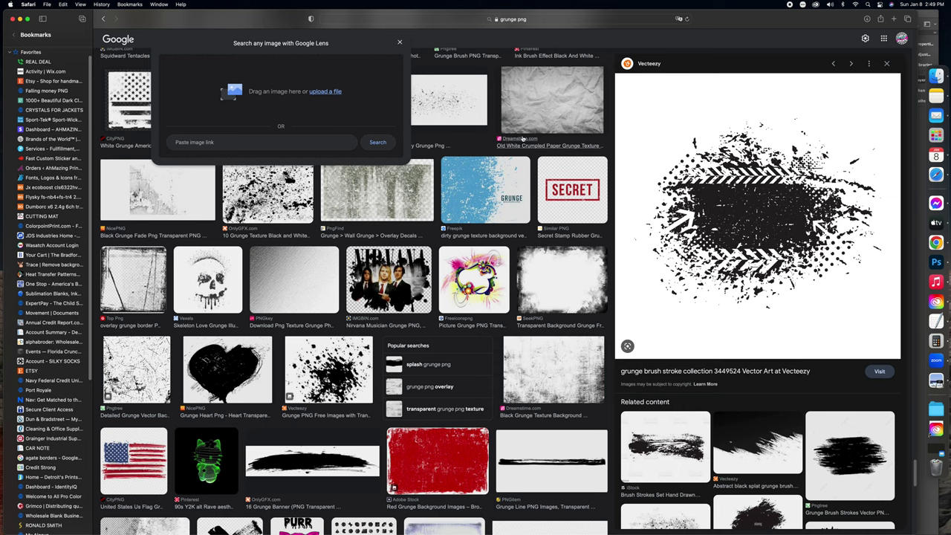
click(661, 20)
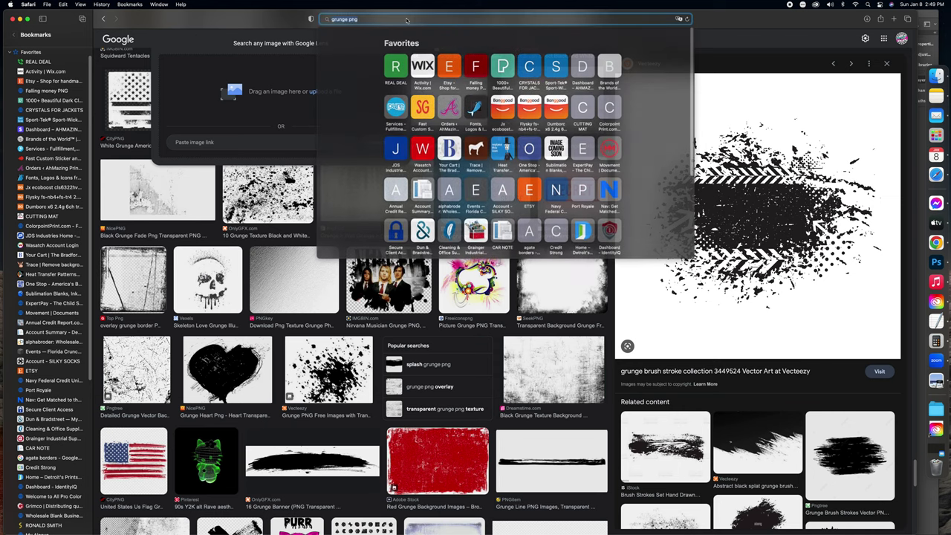
click(729, 35)
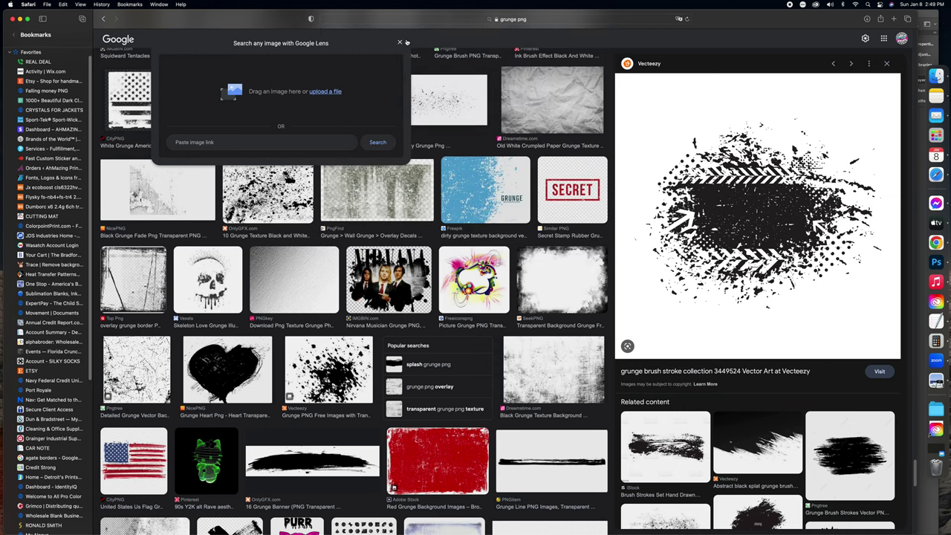
click(400, 43)
Replace the grunge query and search Google Images for "purple city"
drag(190, 38, 137, 29)
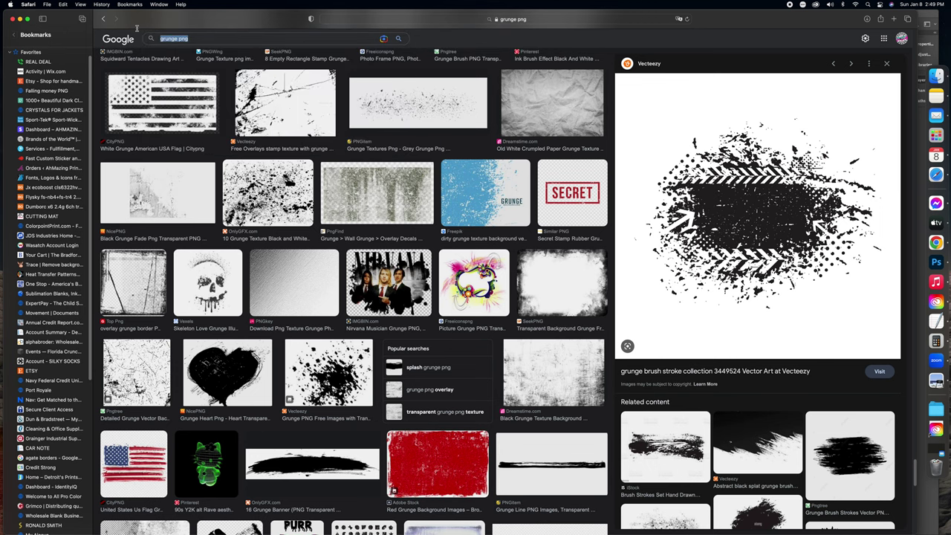
text(pur)
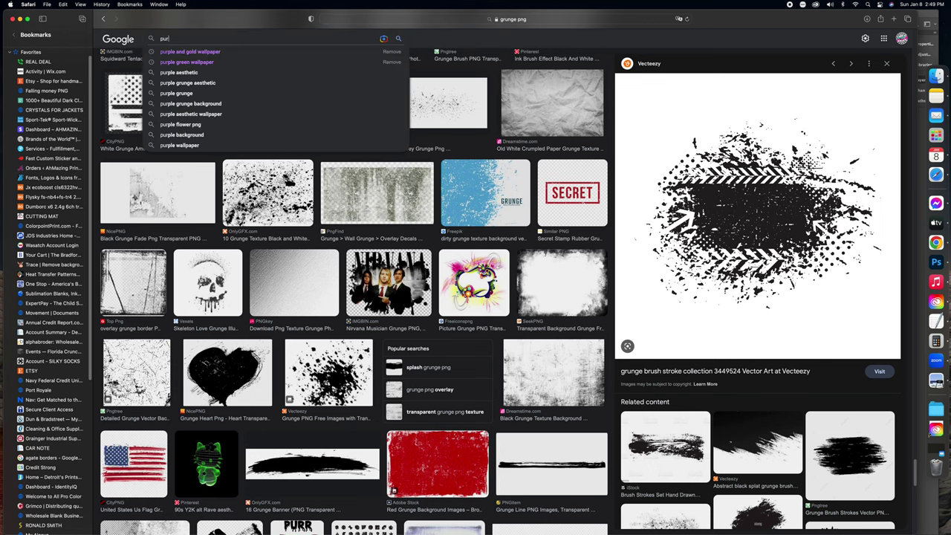
text(ple s)
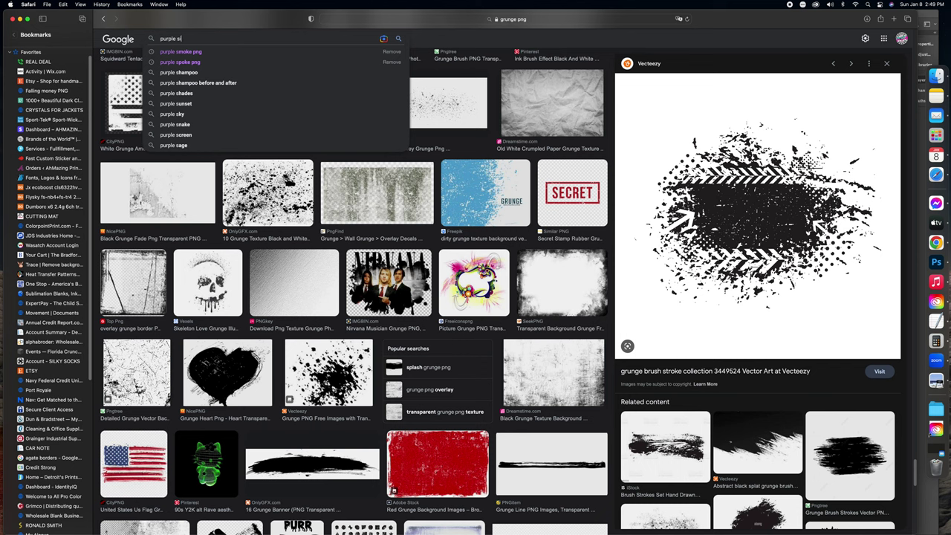
key(BackSpace)
text(ci)
key(BackSpace)
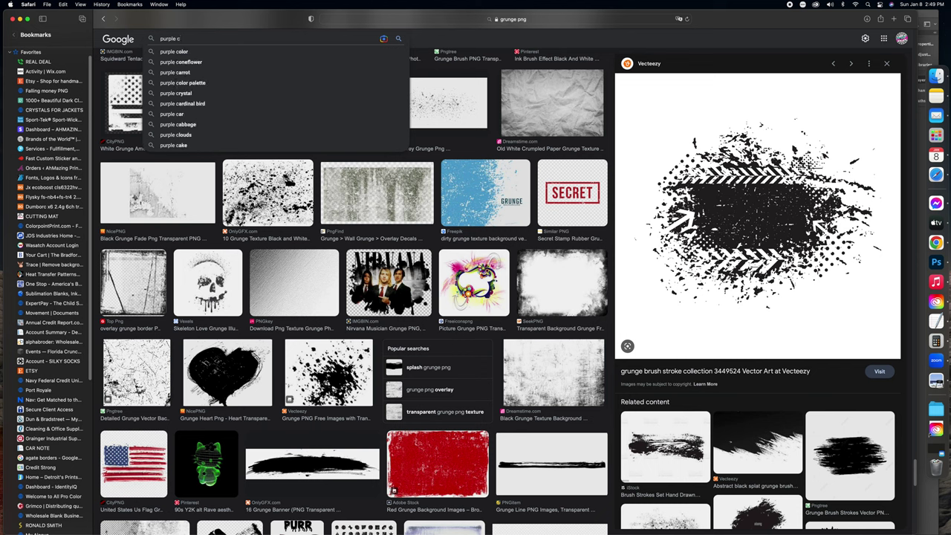
key(BackSpace)
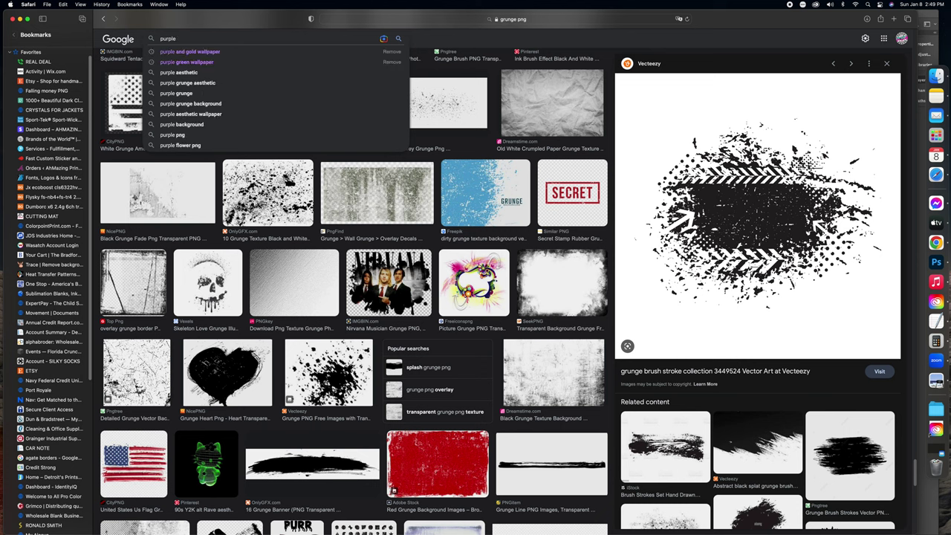
text(city)
key(Return)
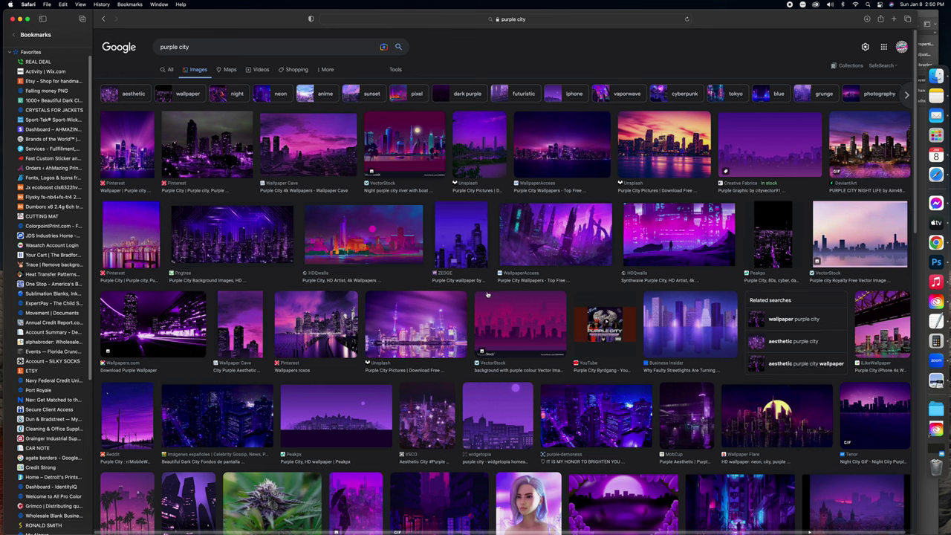
Open the Pinterest purple city skyline image with waterfront pilings as a new document in Photoshop
click(335, 294)
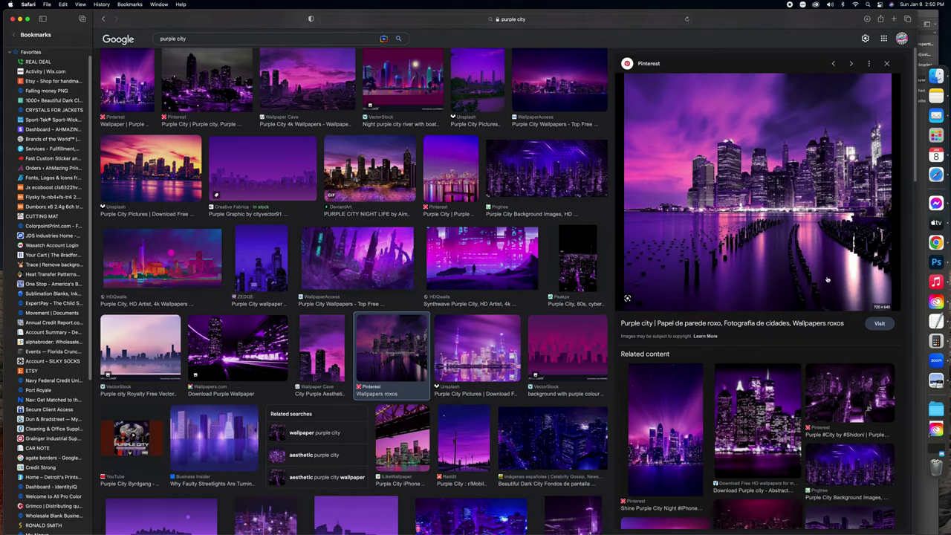
click(936, 261)
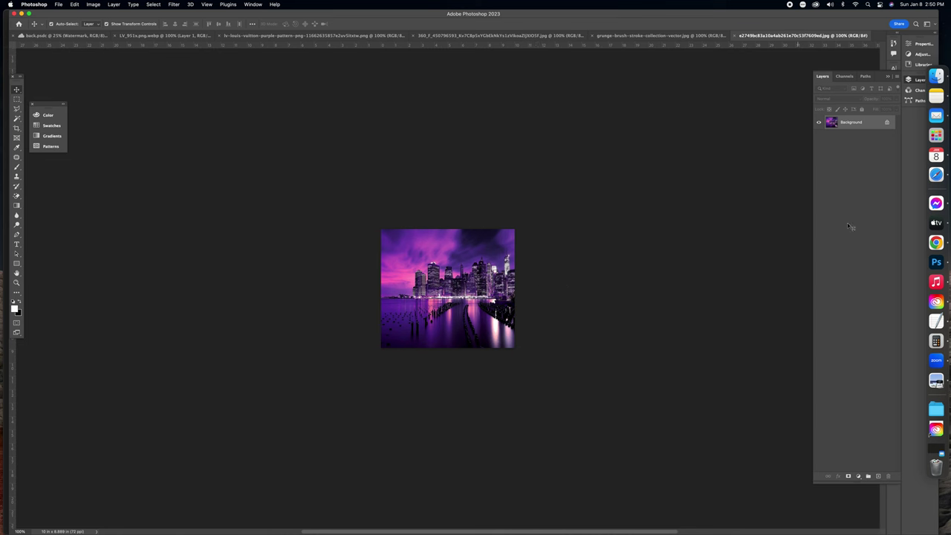
click(934, 181)
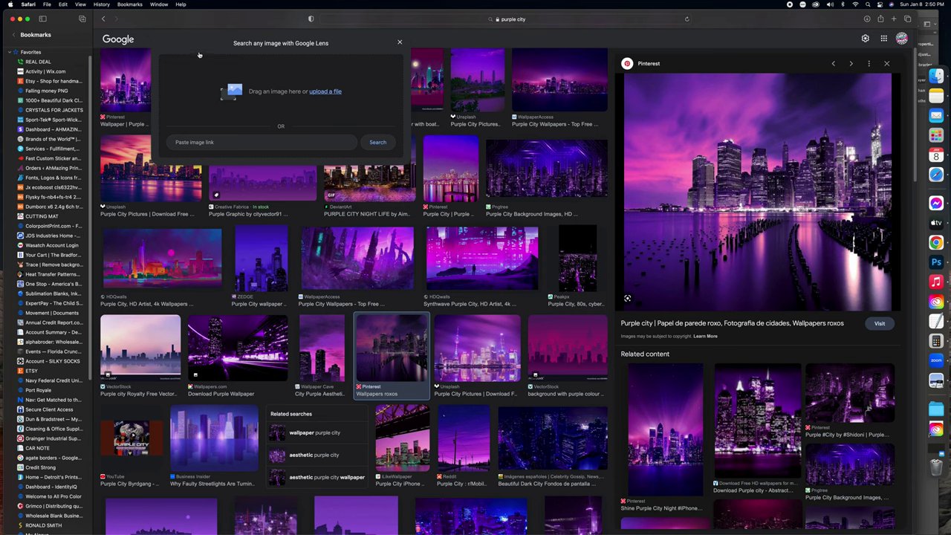
click(469, 48)
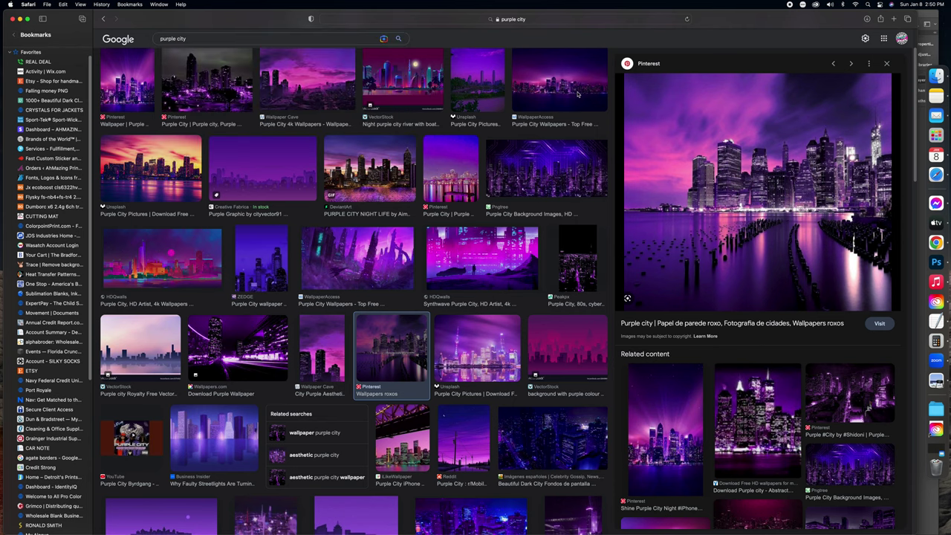
click(923, 297)
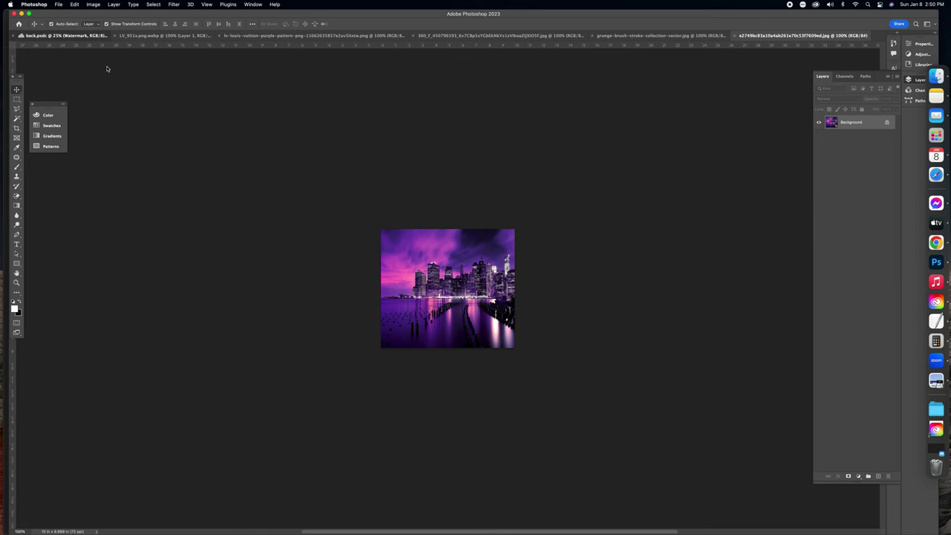
Switch to the LV logo document, LV_951x.png.webp
key(ctrl+Tab)
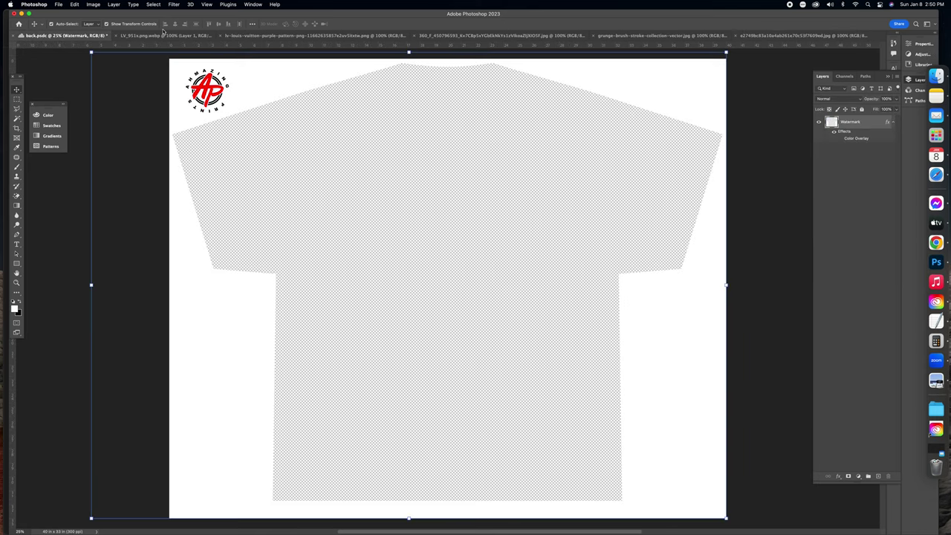
click(164, 35)
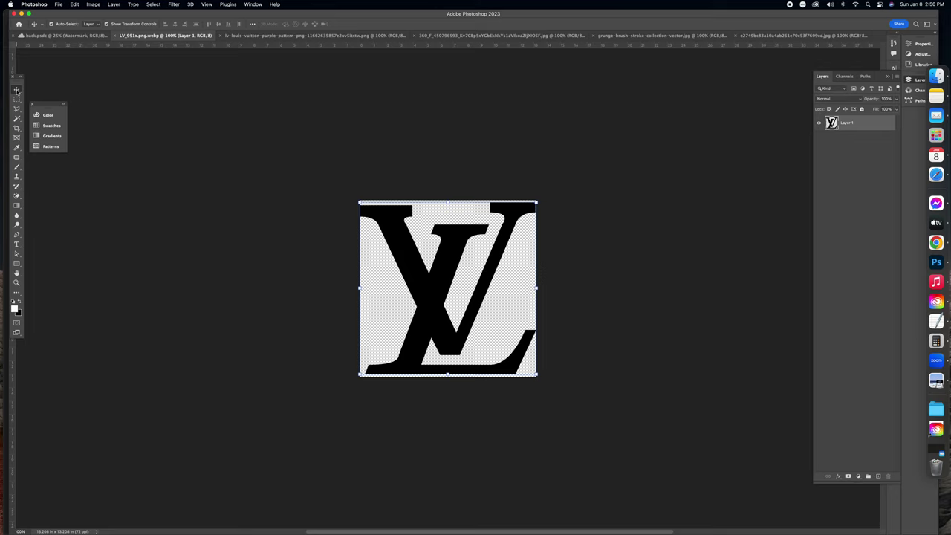
mouse_move(360, 201)
mouse_down()
mouse_move(349, 192)
mouse_move(411, 255)
mouse_move(366, 211)
mouse_up()
mouse_move(444, 208)
mouse_down()
mouse_move(452, 159)
mouse_move(451, 214)
mouse_up()
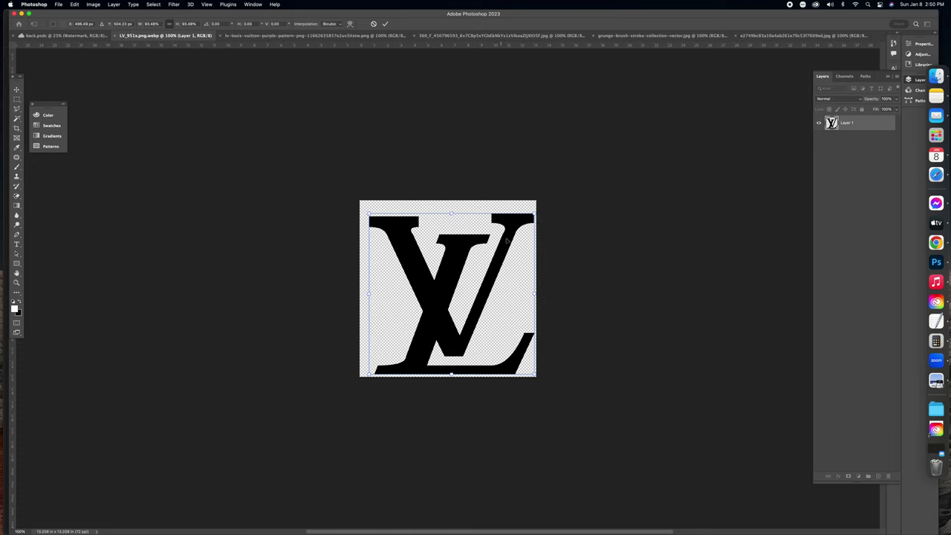
drag(454, 257, 450, 252)
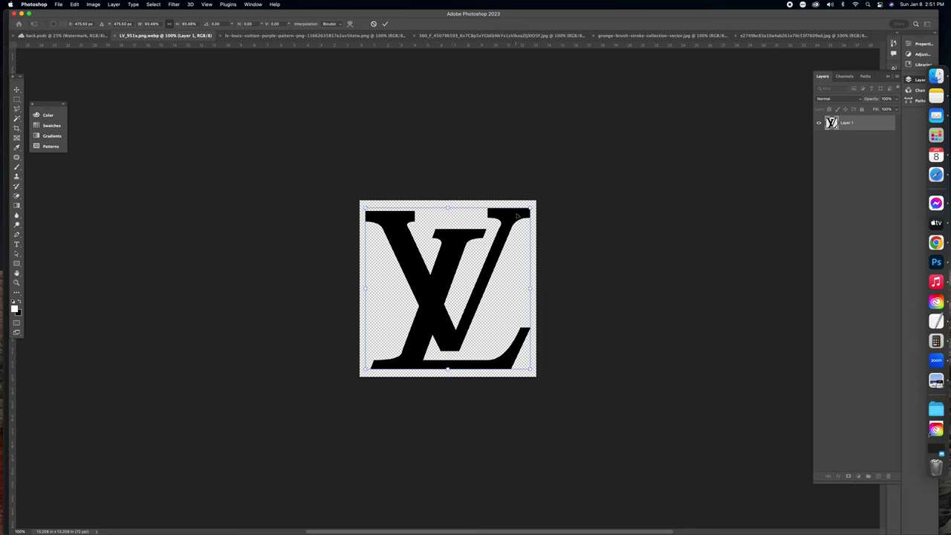
drag(532, 208, 511, 212)
key(Escape)
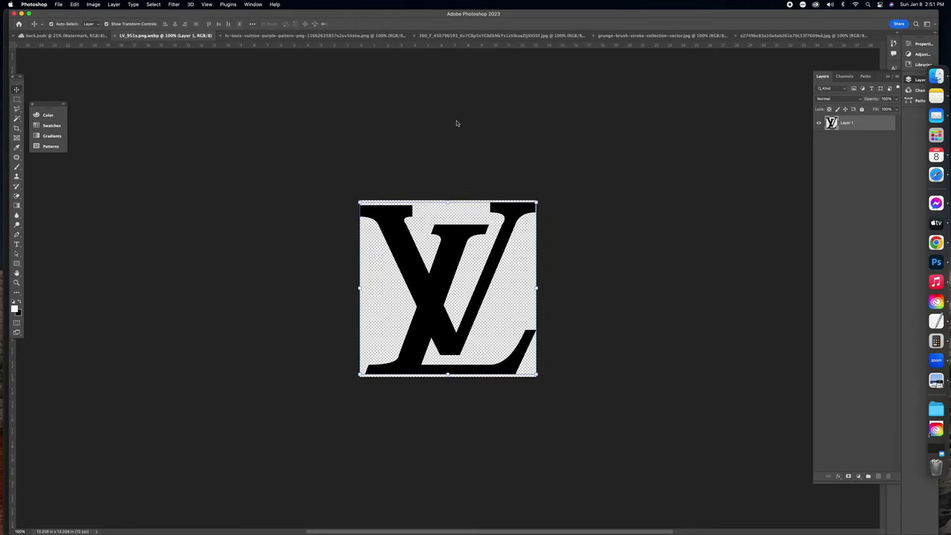
Scale the LV logo down slightly and copy it into back.psdc, on the lower middle part of the shirt
drag(536, 201, 508, 229)
click(385, 25)
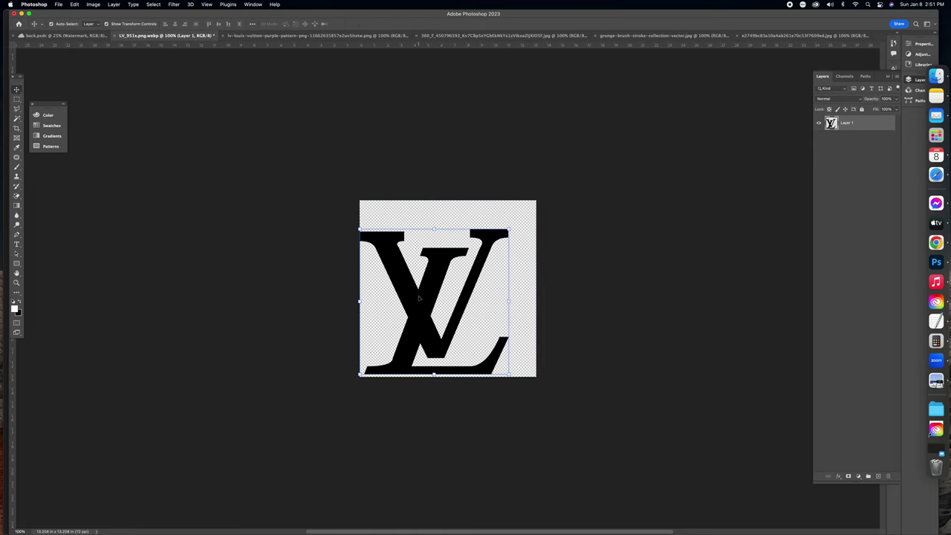
drag(421, 303, 45, 35)
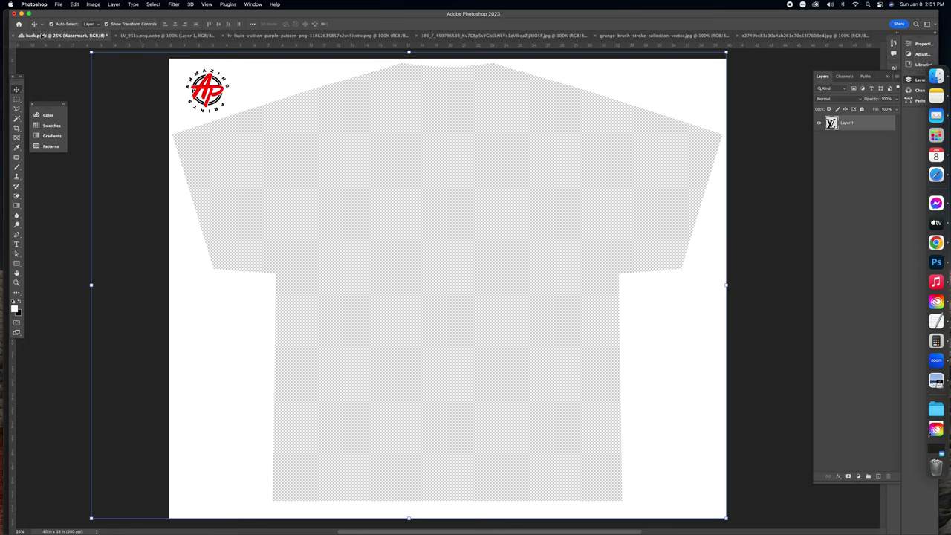
drag(432, 329, 500, 367)
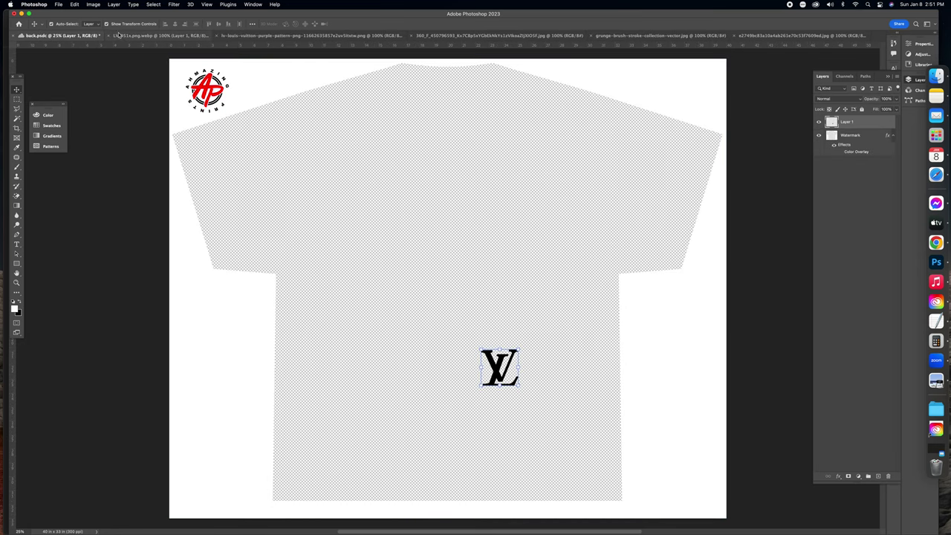
Look through the open shirt, LV logo, purple pattern, marble, grunge and city skyline documents
click(123, 36)
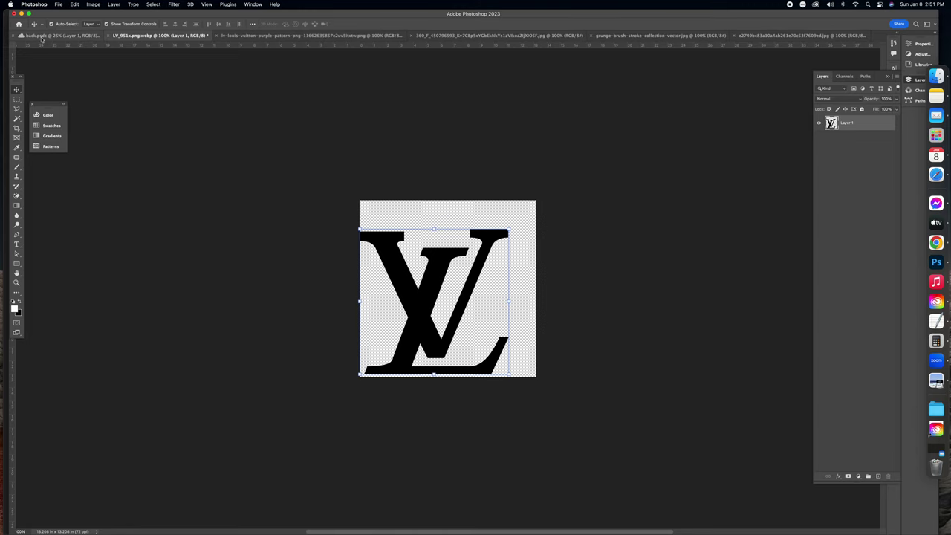
click(64, 36)
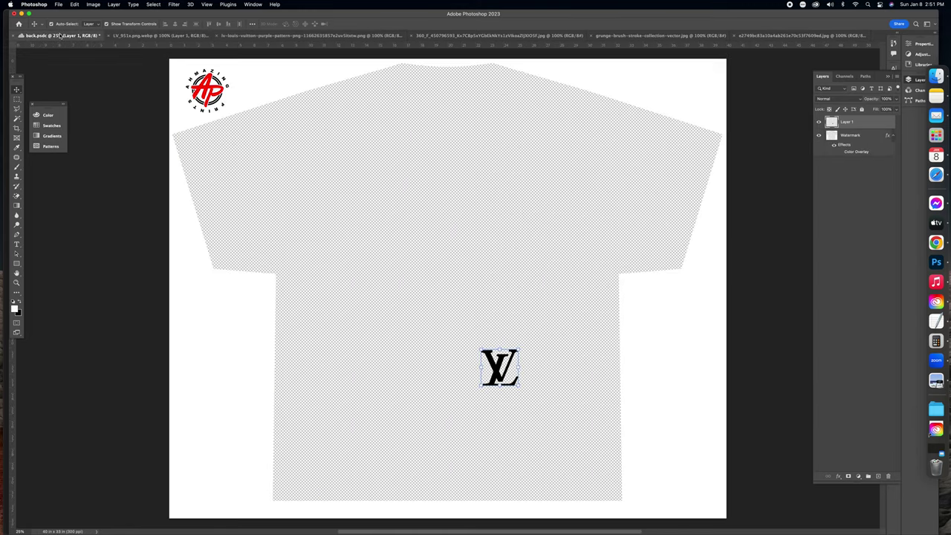
click(154, 36)
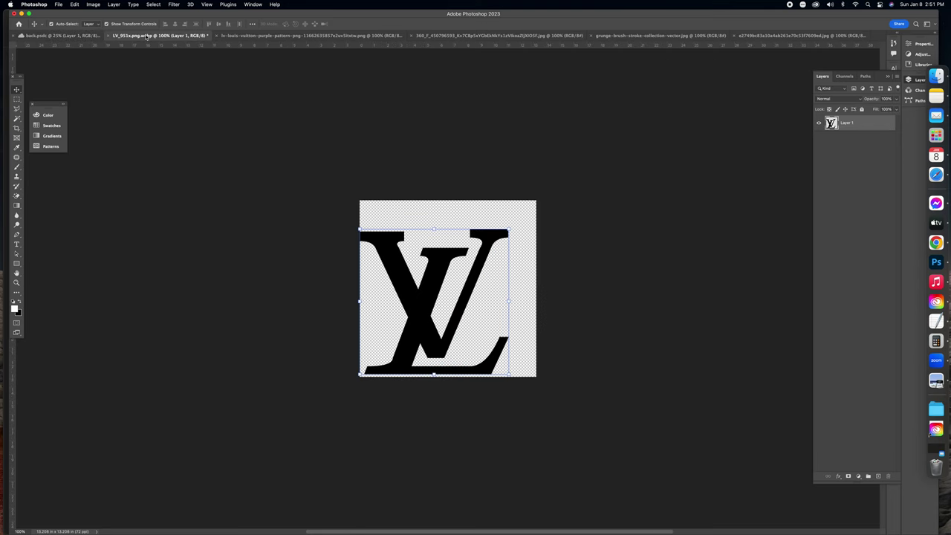
click(394, 36)
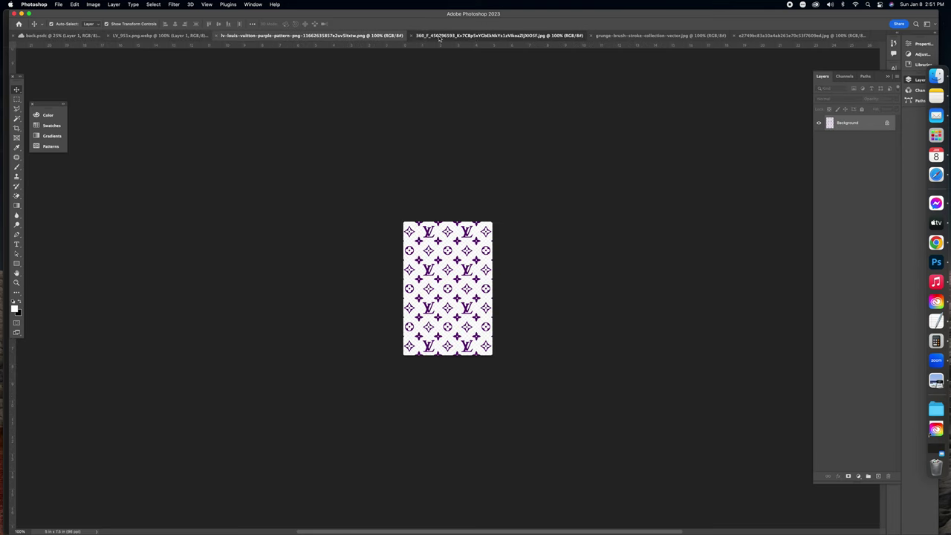
click(498, 36)
click(661, 36)
click(768, 37)
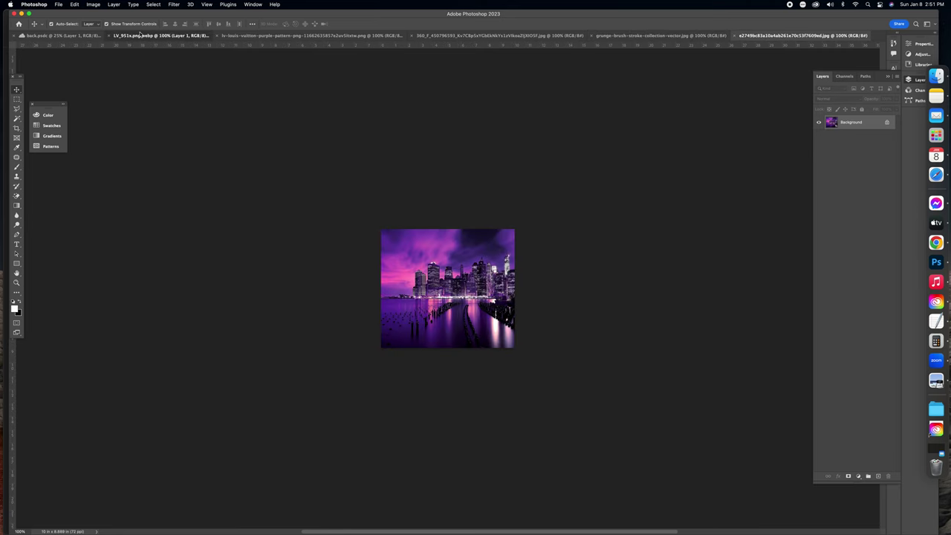
Close the LV logo document without saving its changes
click(139, 35)
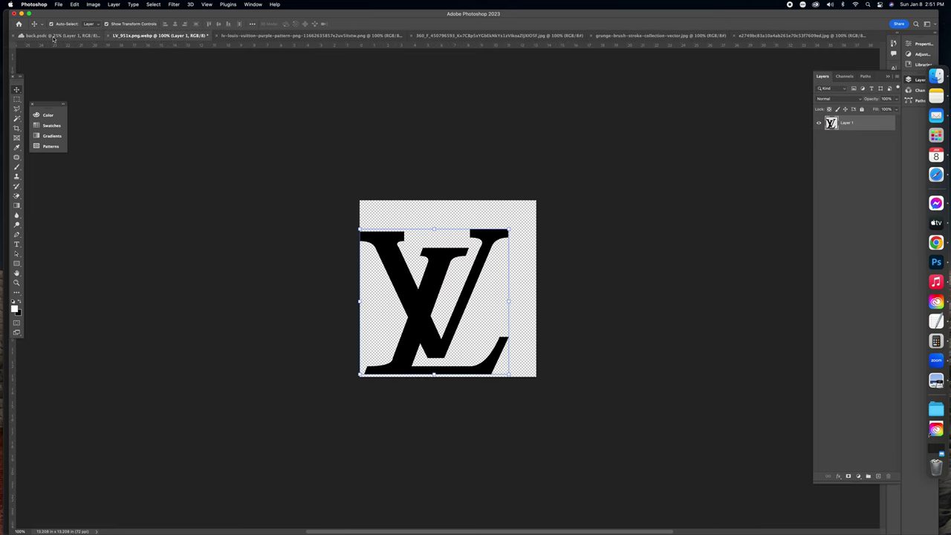
key(super+w)
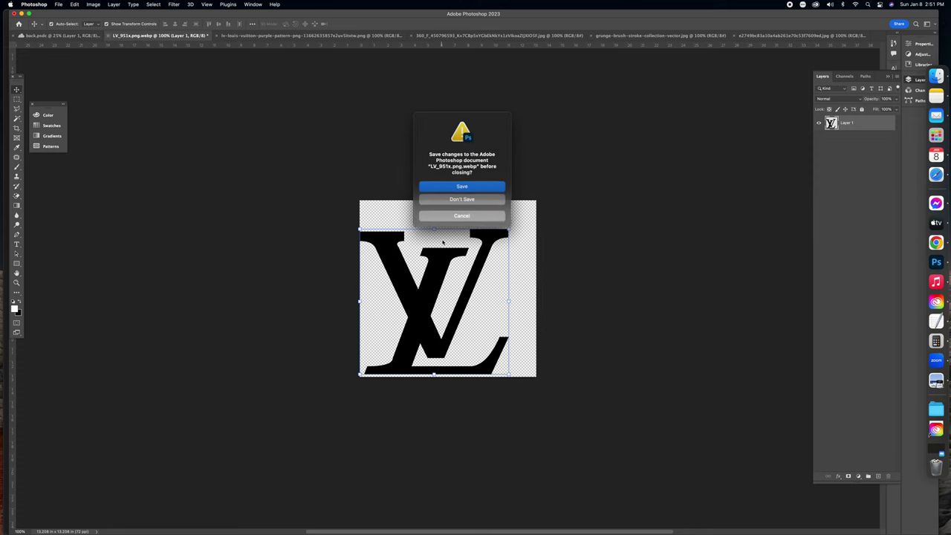
click(464, 201)
Copy the purple LV pattern into back.psdc near the middle of the shirt and close the pattern's source document
click(175, 36)
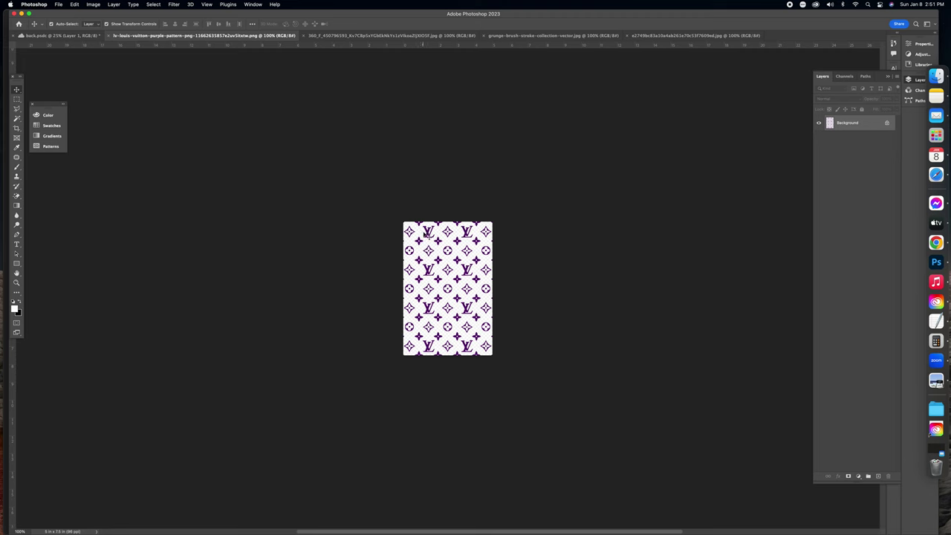
scroll(195, 47, up, 2)
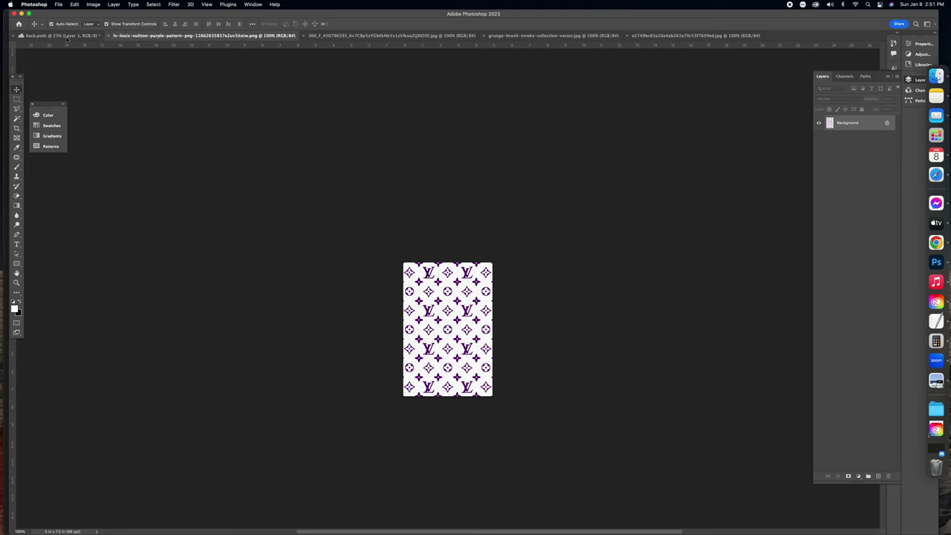
click(67, 36)
key(super+v)
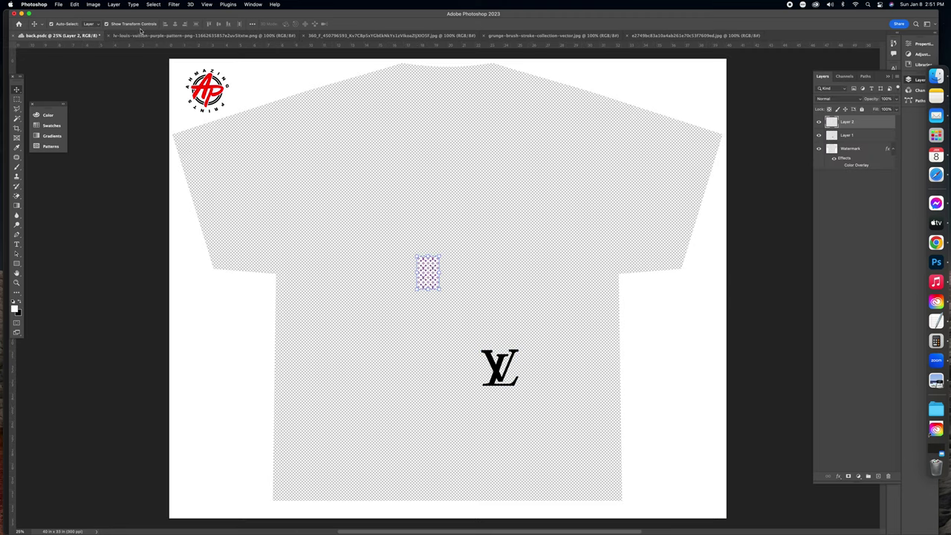
click(147, 35)
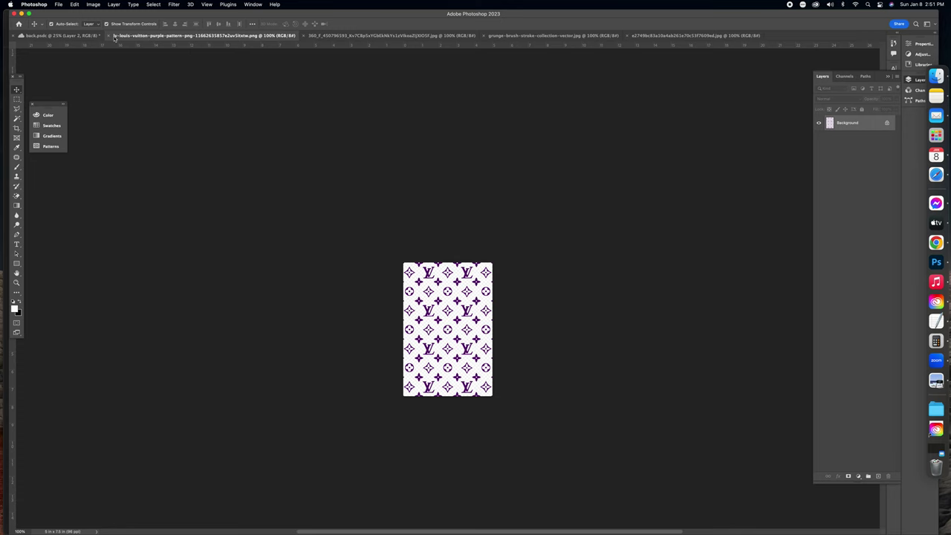
click(109, 35)
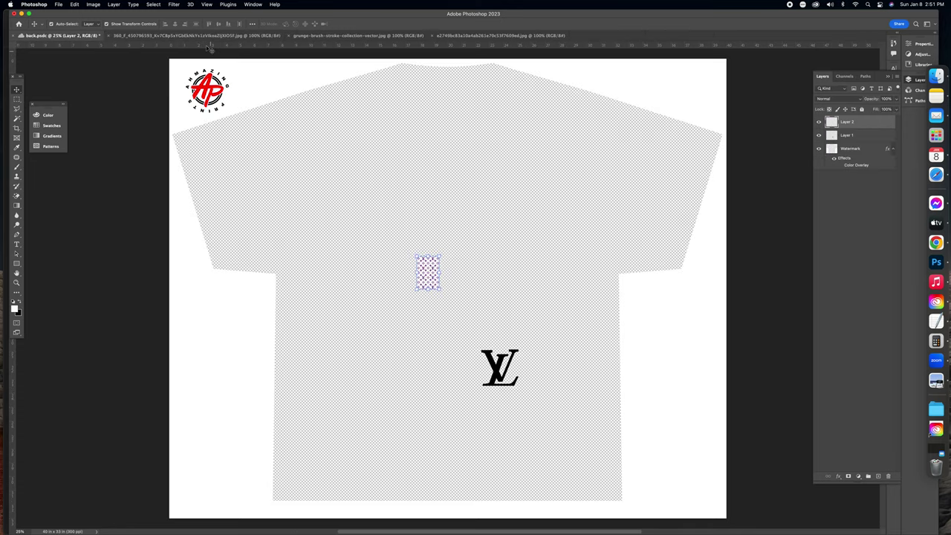
Copy the purple marble image into back.psdc just above and beside the LV pattern, and close the marble source document
click(159, 37)
drag(462, 297, 40, 40)
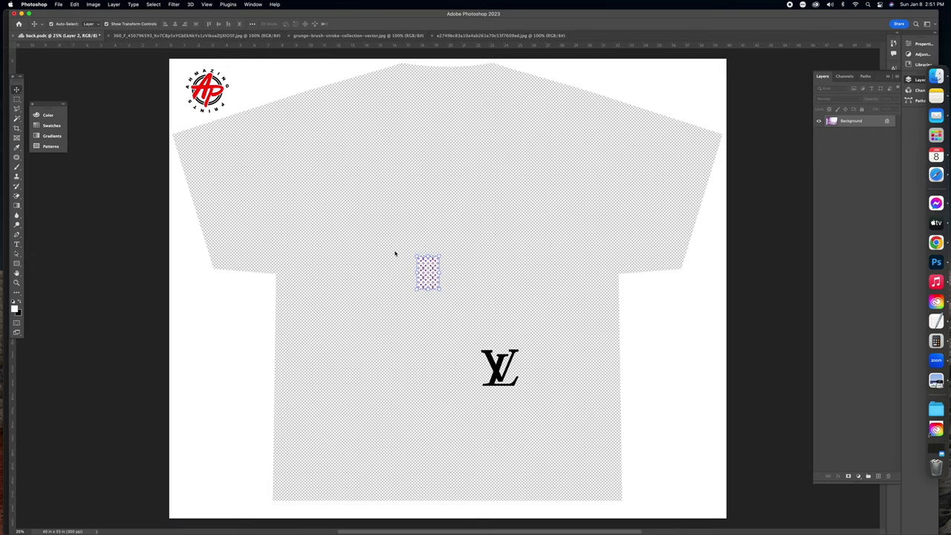
drag(394, 254, 394, 253)
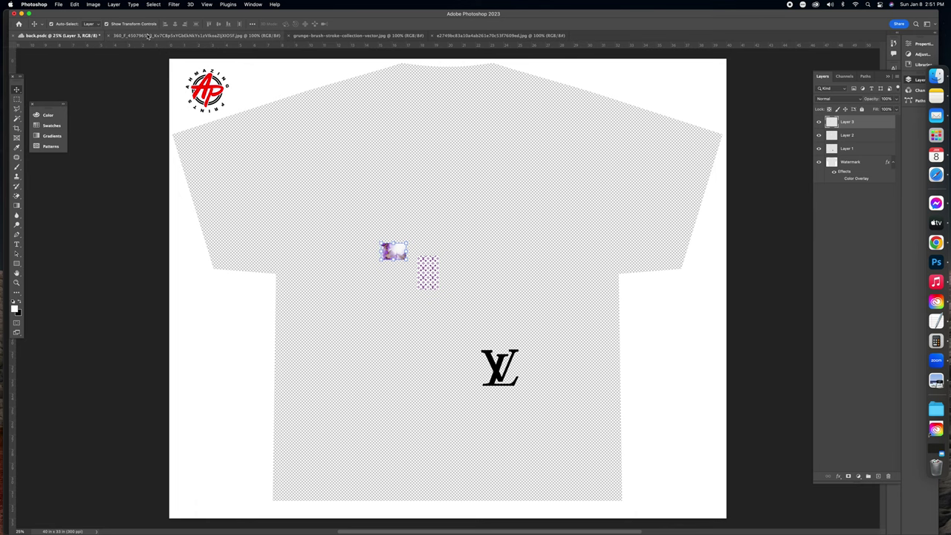
click(138, 36)
click(109, 36)
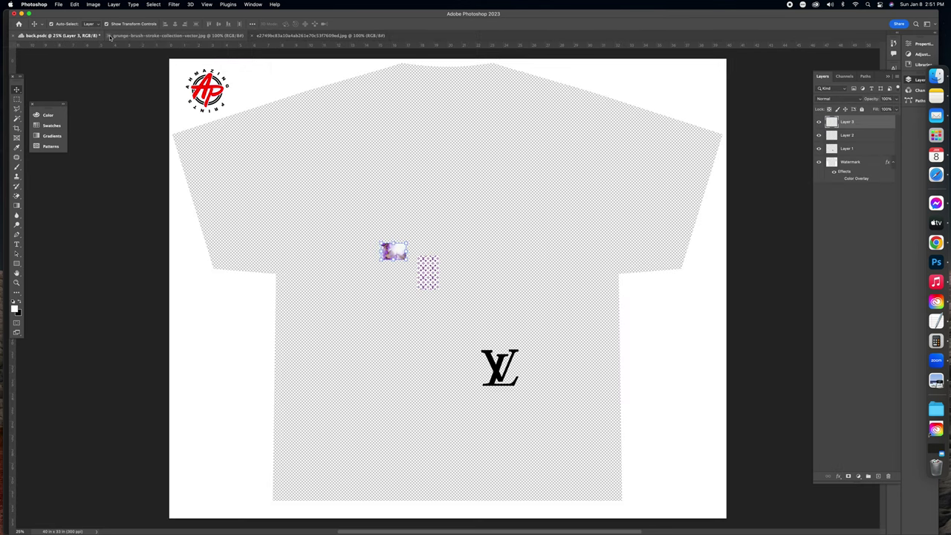
Copy the grunge brush-stroke image into back.psdc on the upper left part of the shirt and close its source document
click(179, 36)
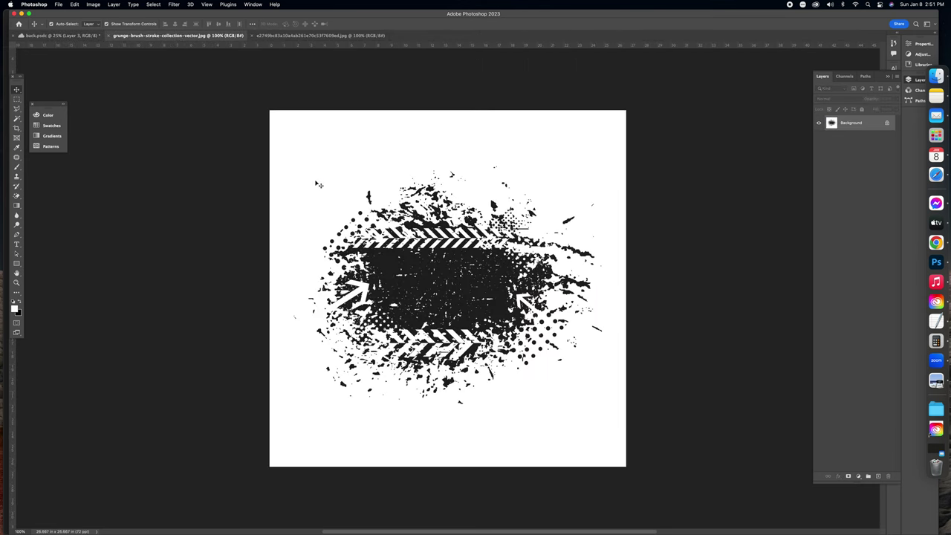
click(46, 36)
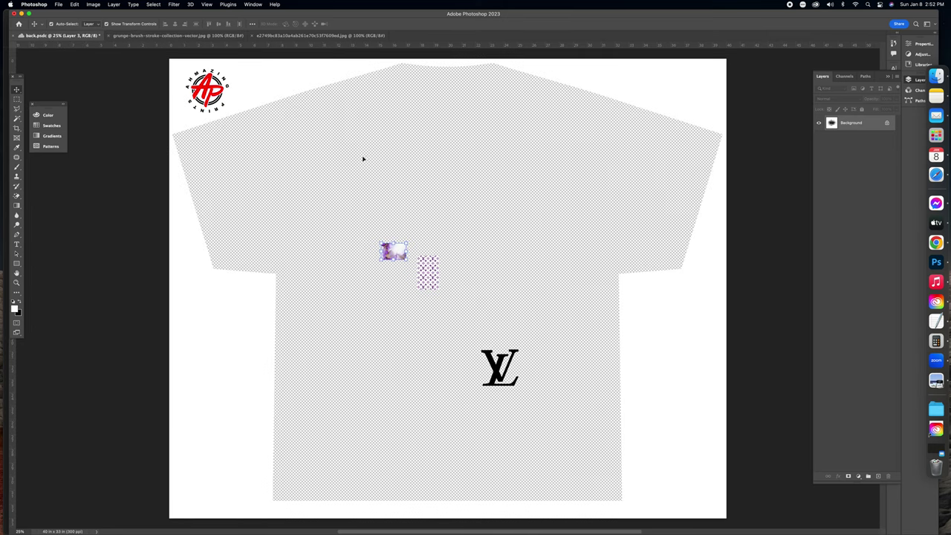
drag(373, 147, 368, 148)
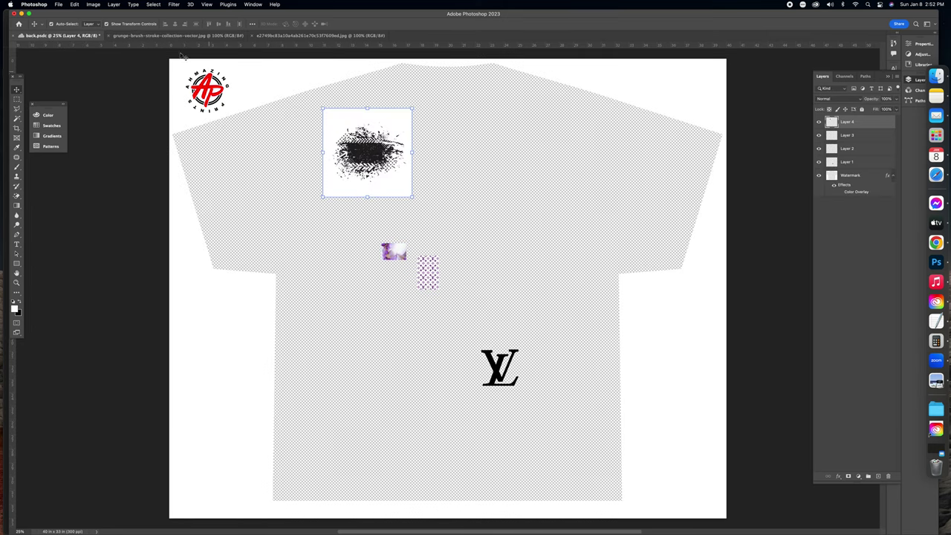
click(119, 35)
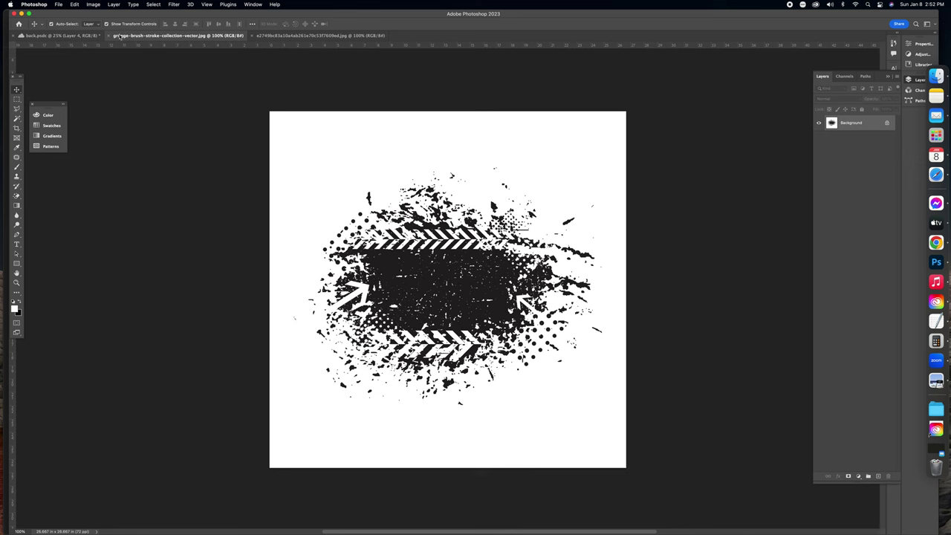
click(109, 37)
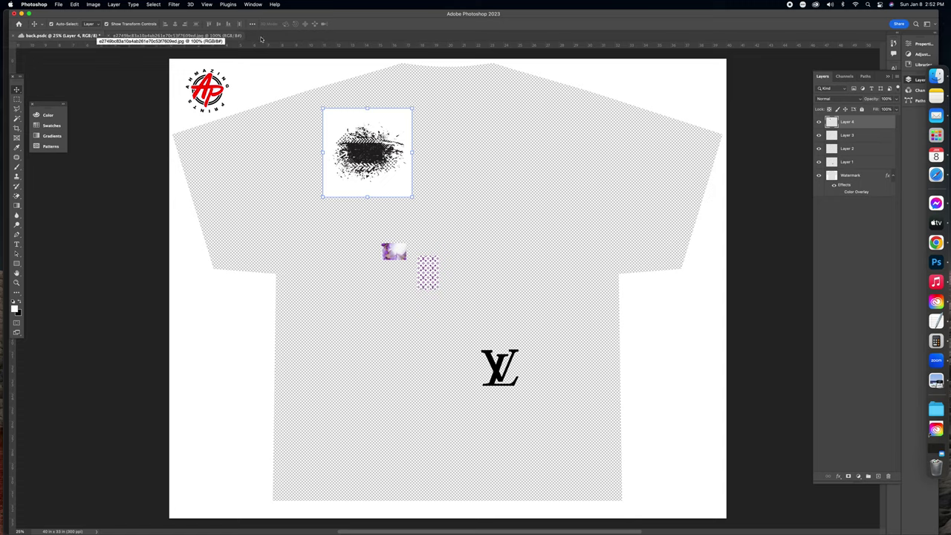
Copy the purple city skyline image into back.psdc just above the LV pattern and close the skyline's source document
click(180, 36)
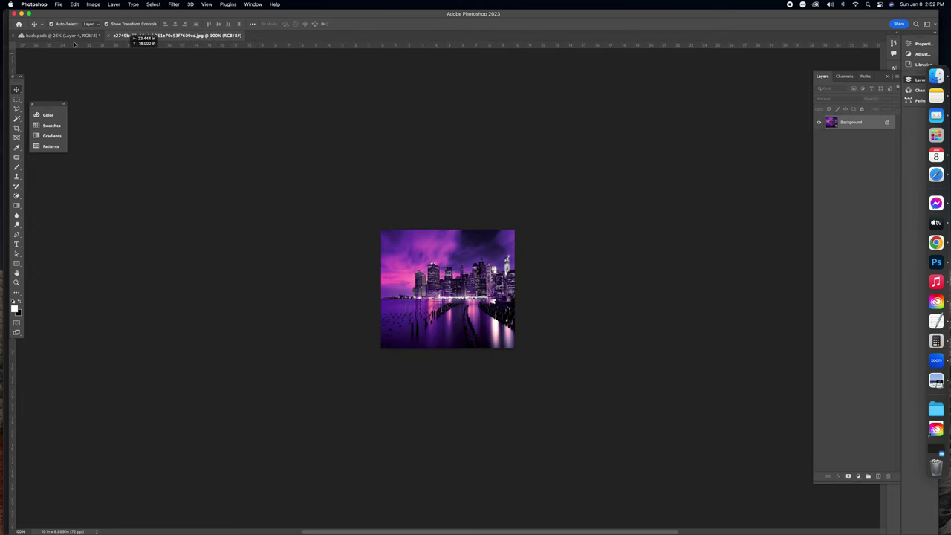
click(75, 36)
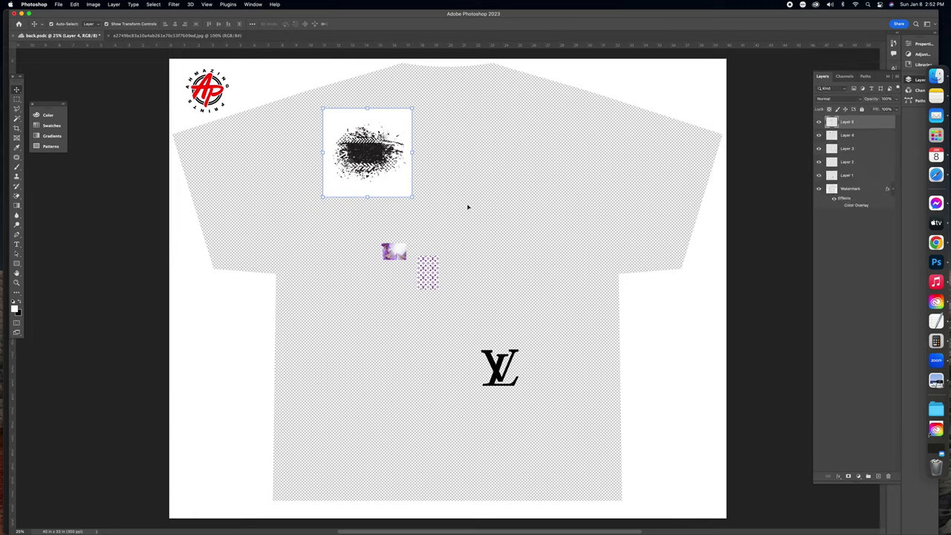
drag(468, 207, 470, 209)
click(110, 36)
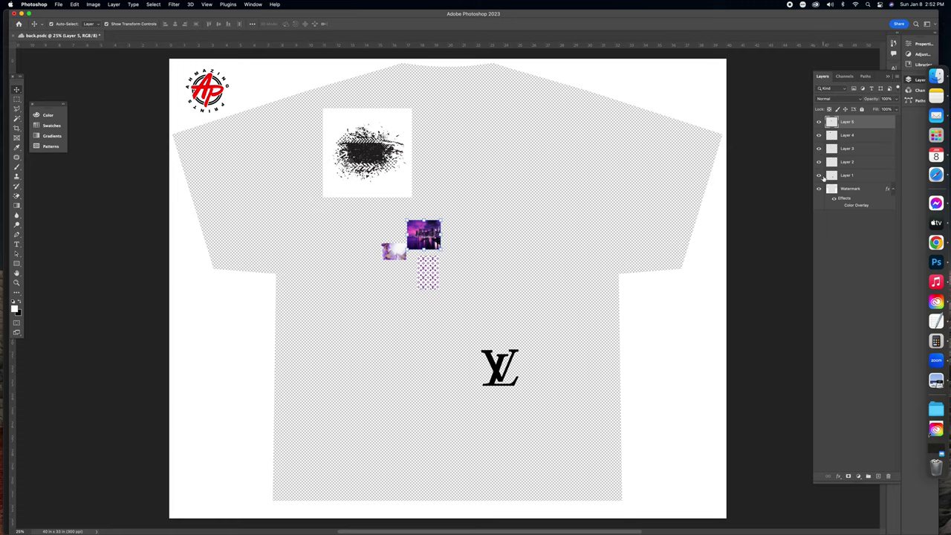
Toggle the visibility of the city skyline and grunge layers to identify which image each one holds
click(820, 122)
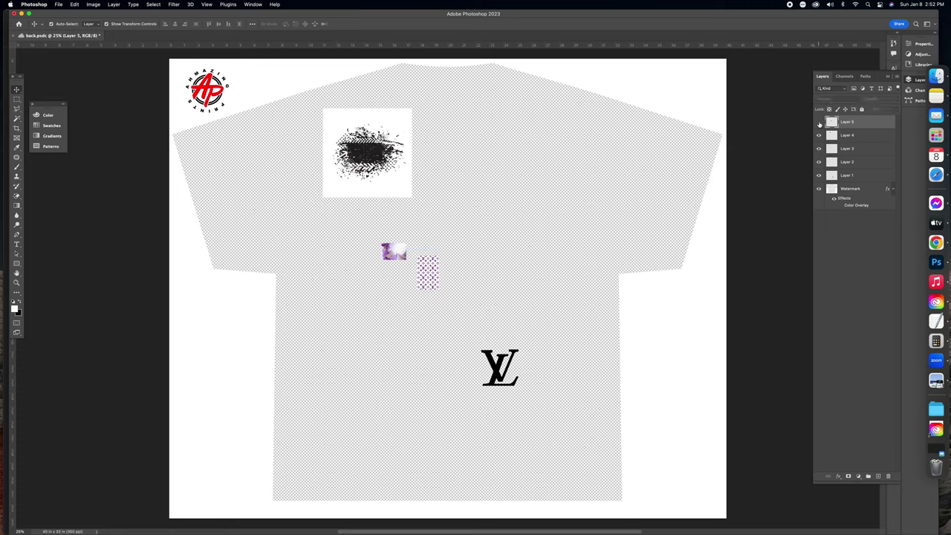
click(820, 122)
click(820, 122)
click(820, 121)
click(820, 122)
click(820, 135)
click(820, 135)
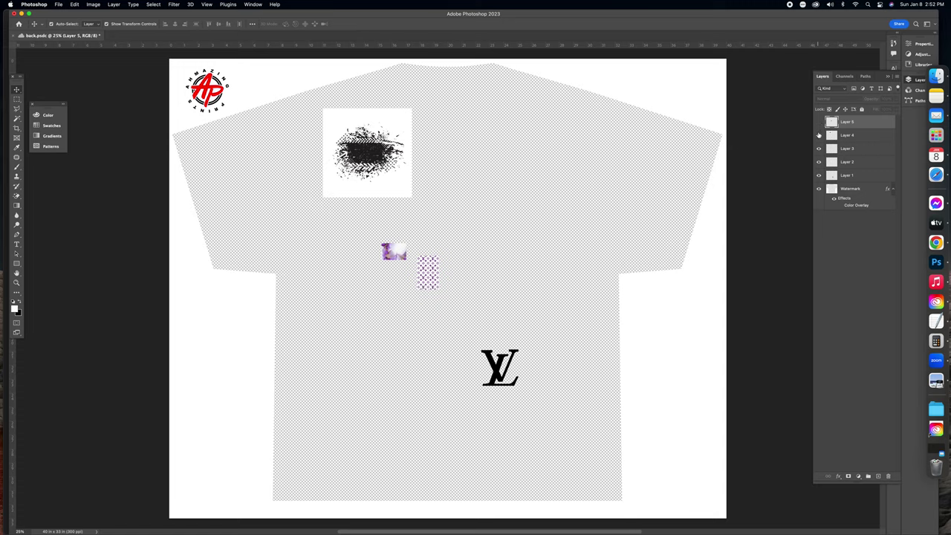
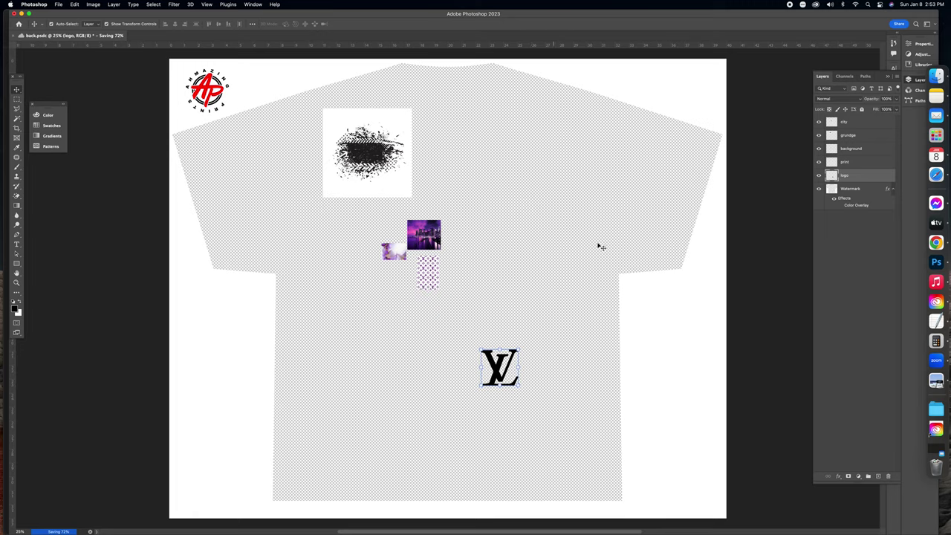
Scale the marble background layer up to about 2800% and position it so it covers the whole shirt canvas
click(388, 253)
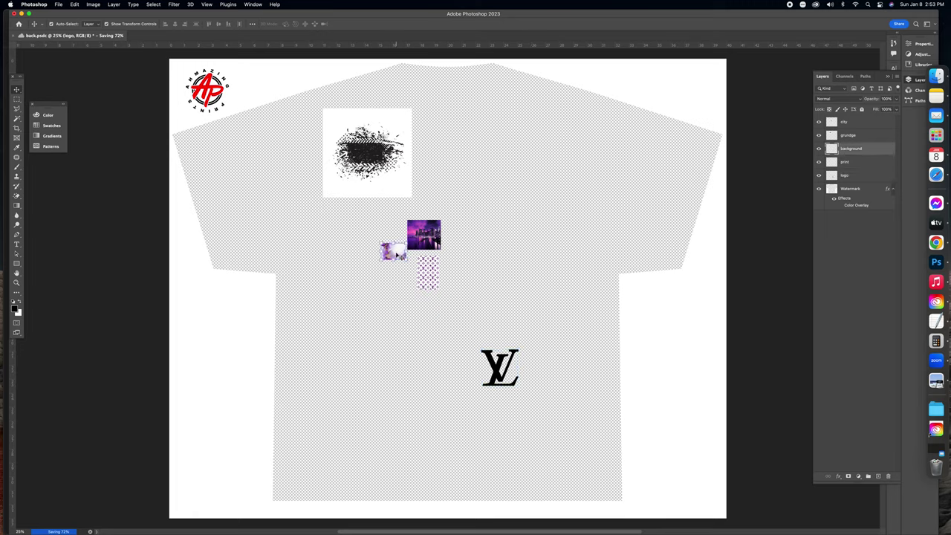
drag(407, 242, 715, 57)
drag(380, 260, 192, 385)
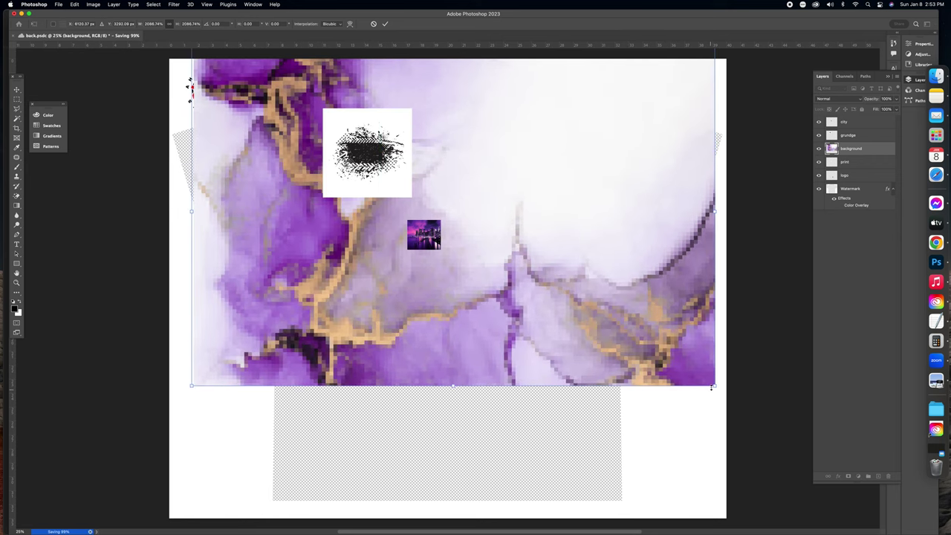
drag(715, 387, 794, 438)
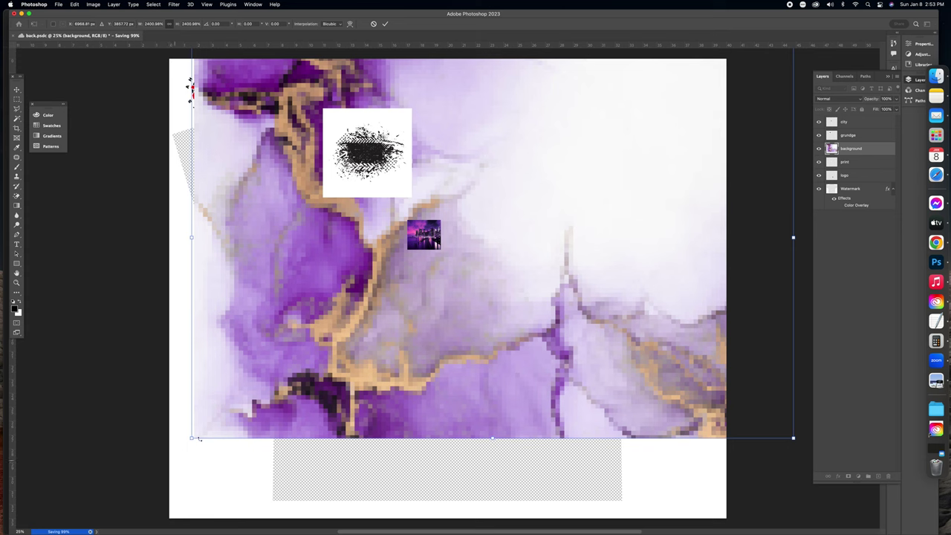
drag(193, 439, 423, 401)
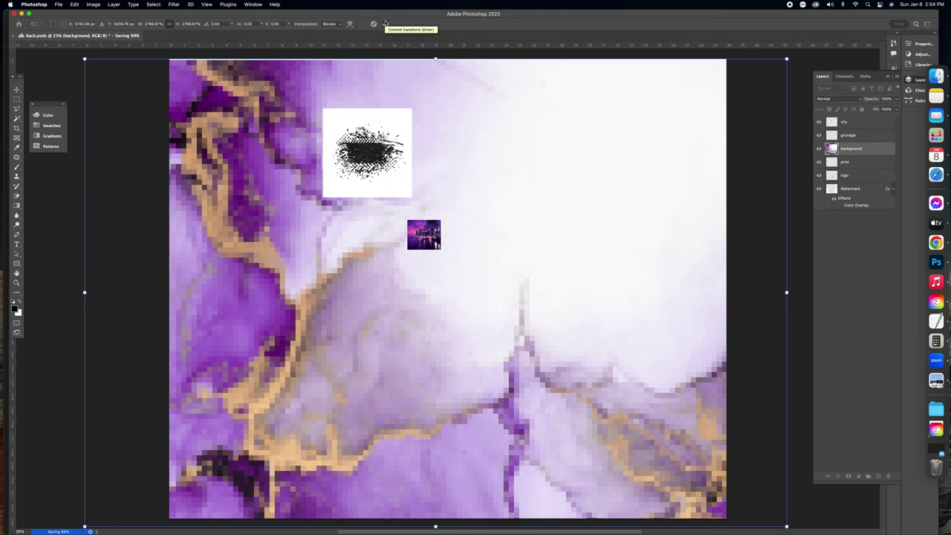
click(385, 23)
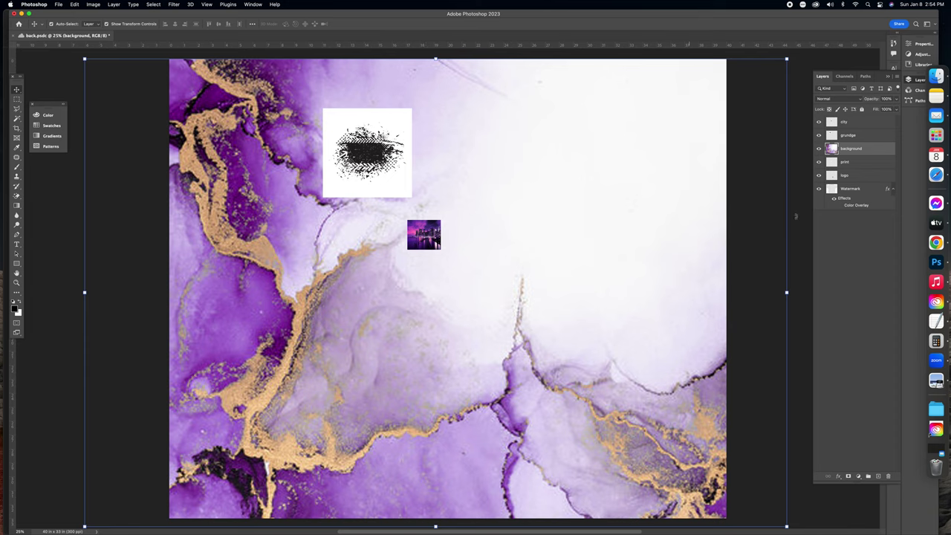
Switch to Safari and run a Google image search for "purple wallpaper"
click(936, 174)
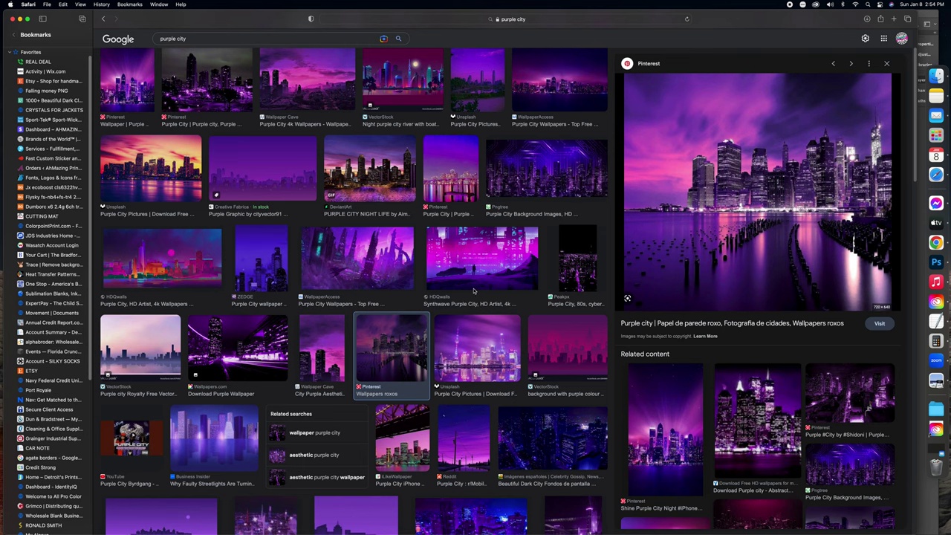
scroll(445, 223, up, 2)
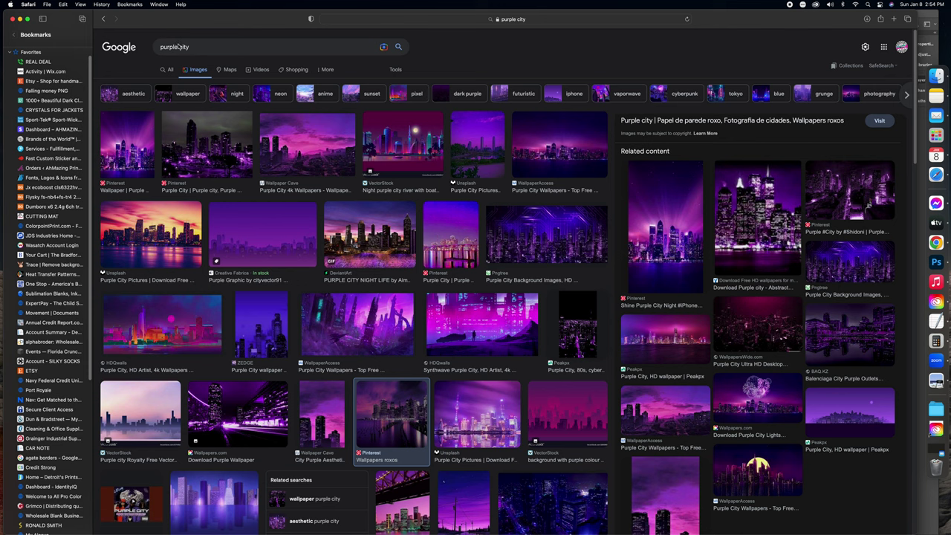
double_click(183, 47)
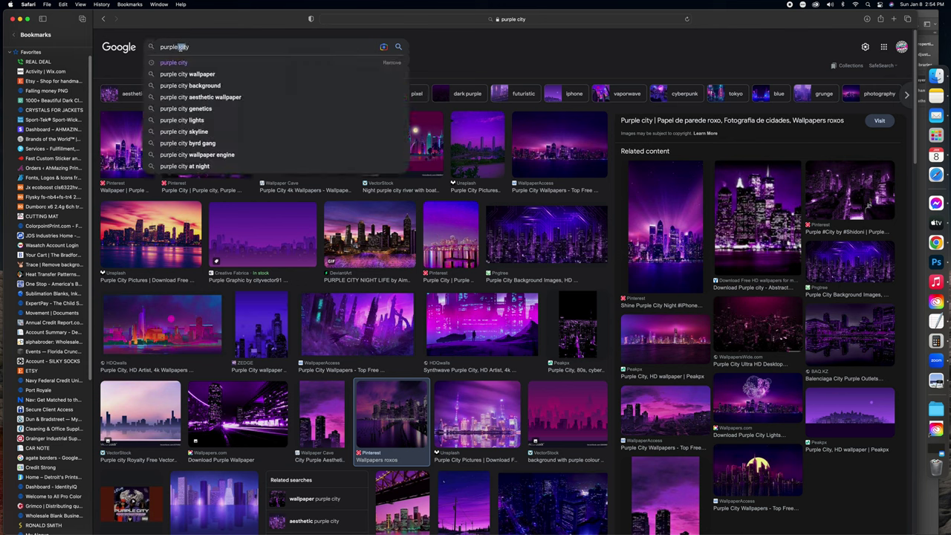
text(wallpaper)
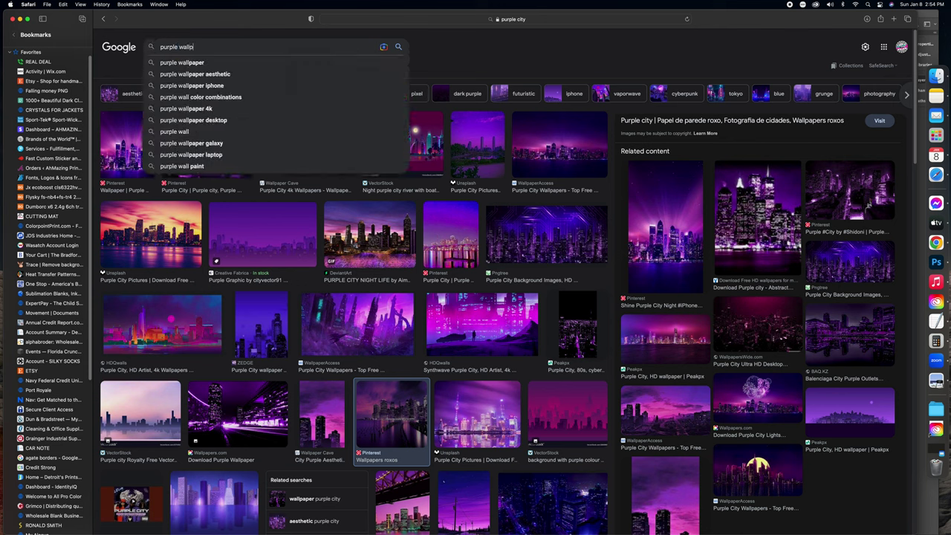
key(Return)
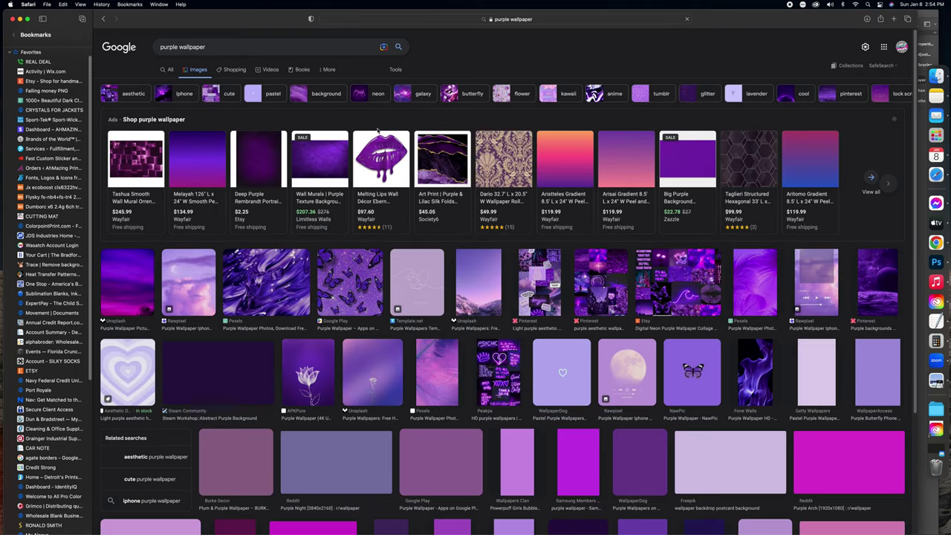
Filter the purple wallpaper results to large images and browse them for a suitable shirt background
click(396, 70)
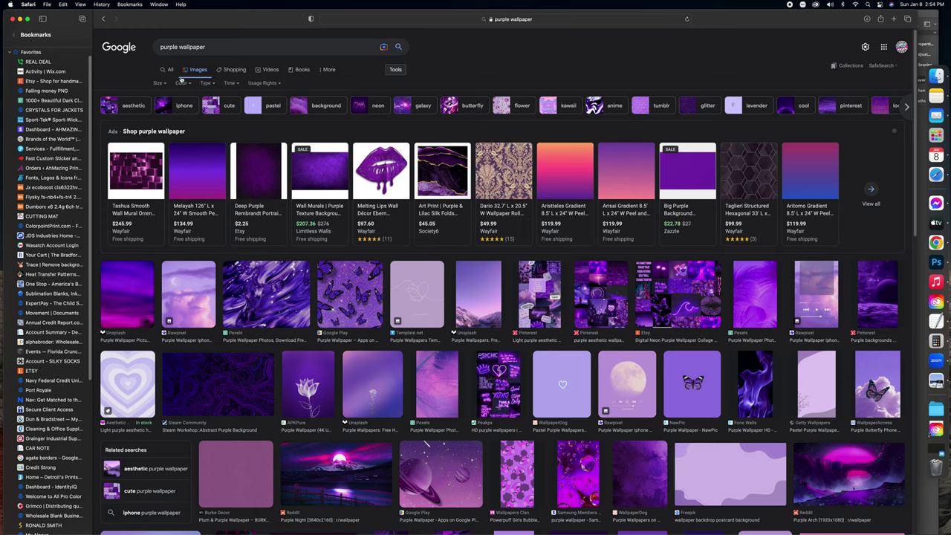
click(158, 83)
click(160, 108)
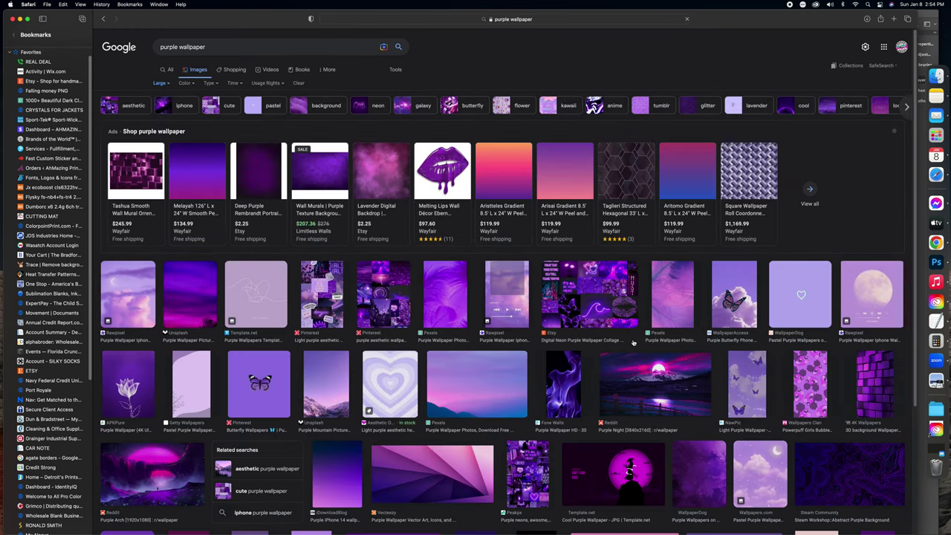
scroll(622, 342, down, 5)
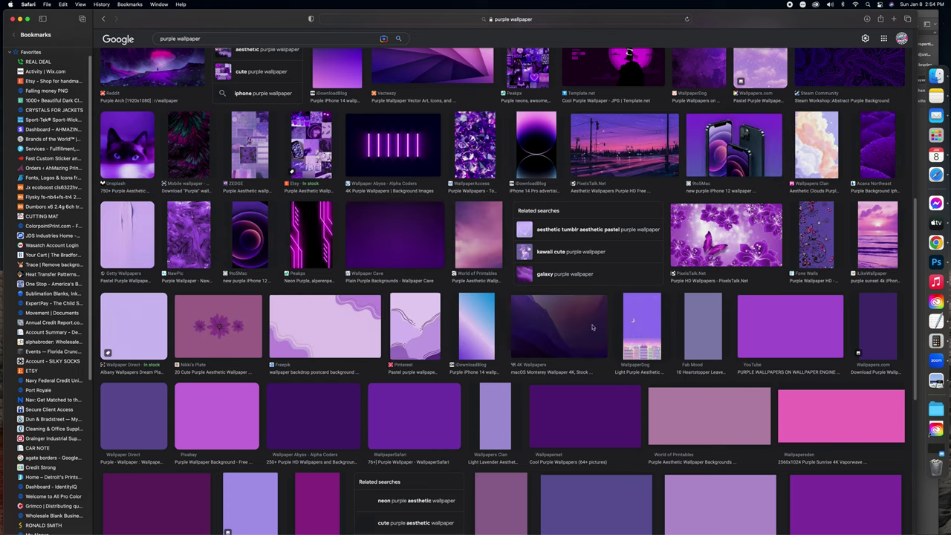
scroll(542, 293, down, 5)
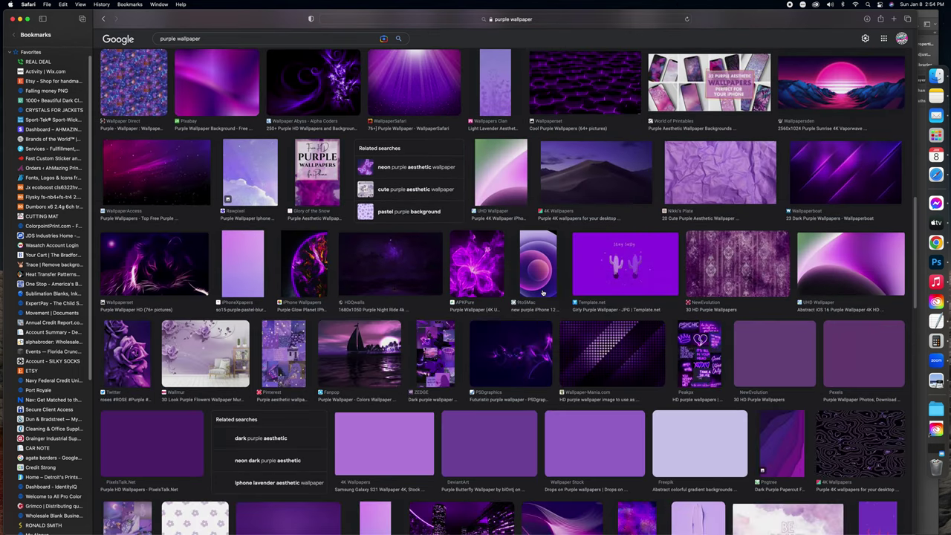
scroll(543, 292, down, 3)
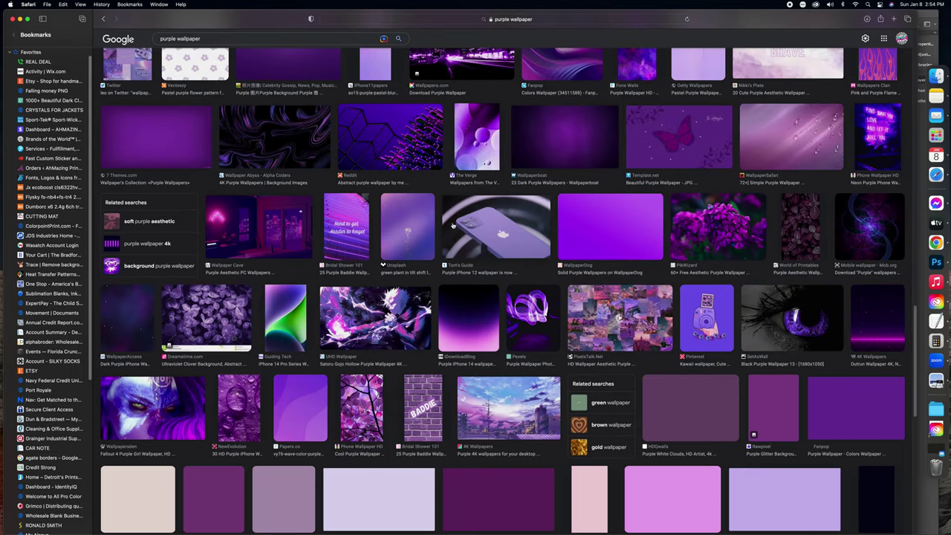
scroll(453, 224, up, 15)
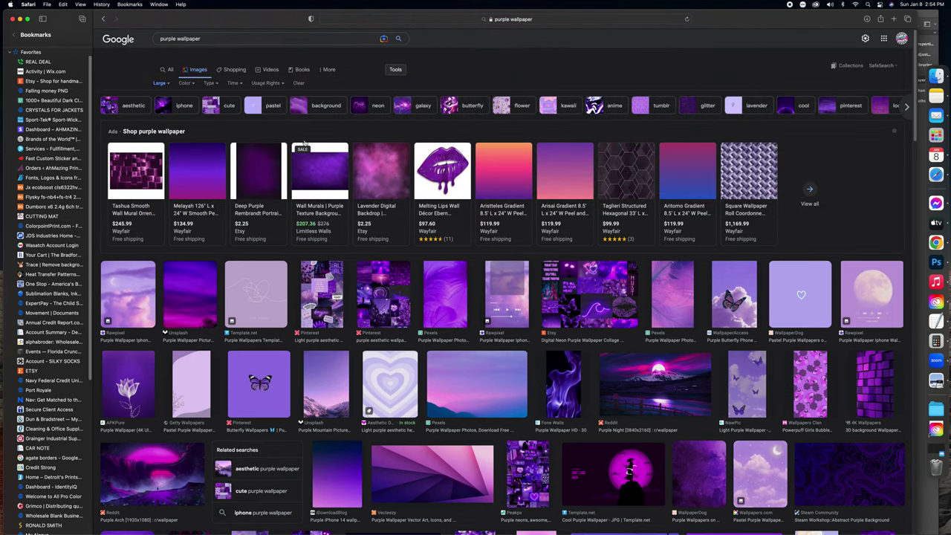
scroll(143, 30, down, 2)
scroll(143, 29, up, 3)
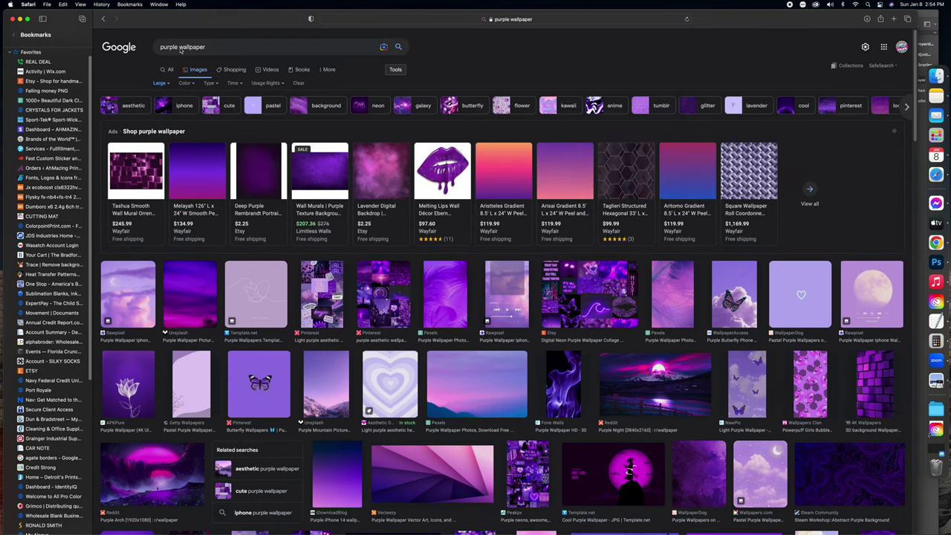
Change the Google image search to "purple background"
drag(179, 47, 228, 46)
text(bac)
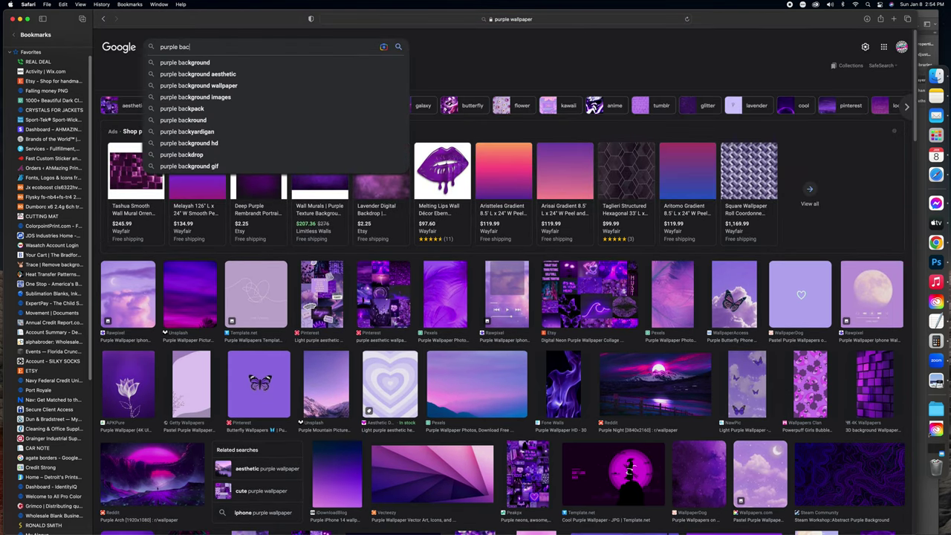
click(184, 62)
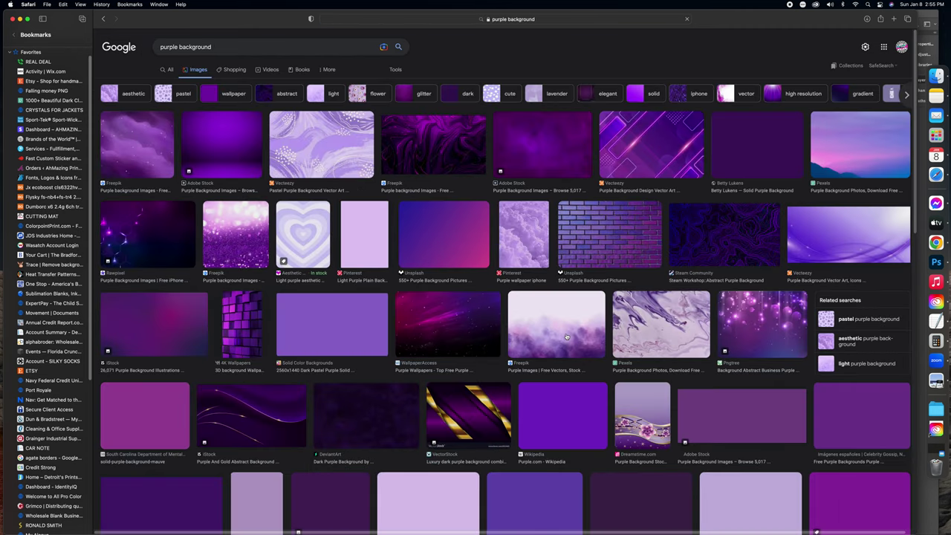
Browse the purple background image results for a picture suited to the shirt back
scroll(566, 333, down, 3)
scroll(566, 334, down, 8)
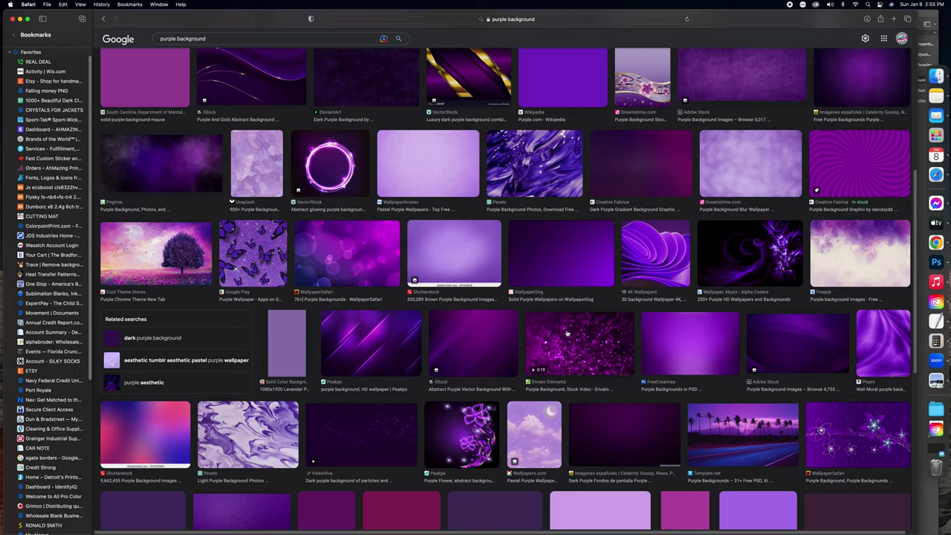
scroll(566, 332, down, 5)
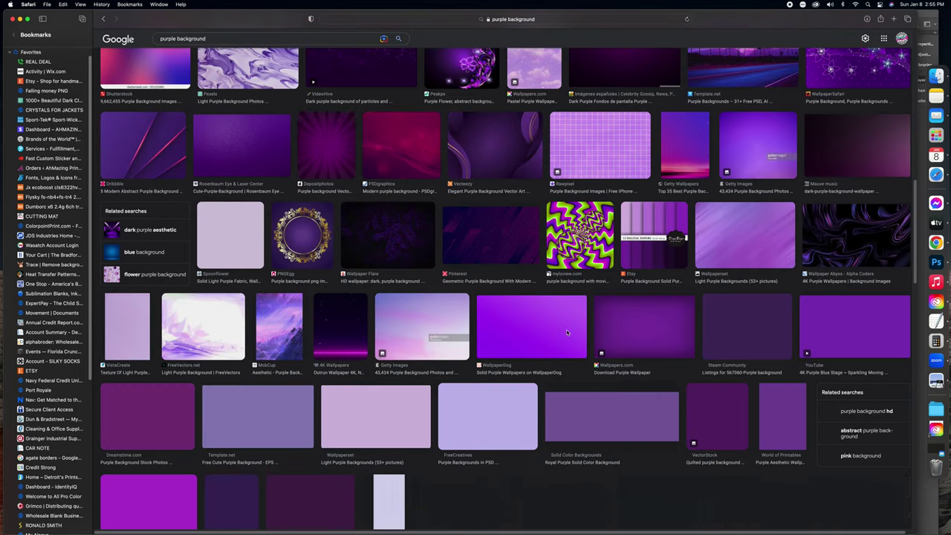
scroll(566, 333, down, 6)
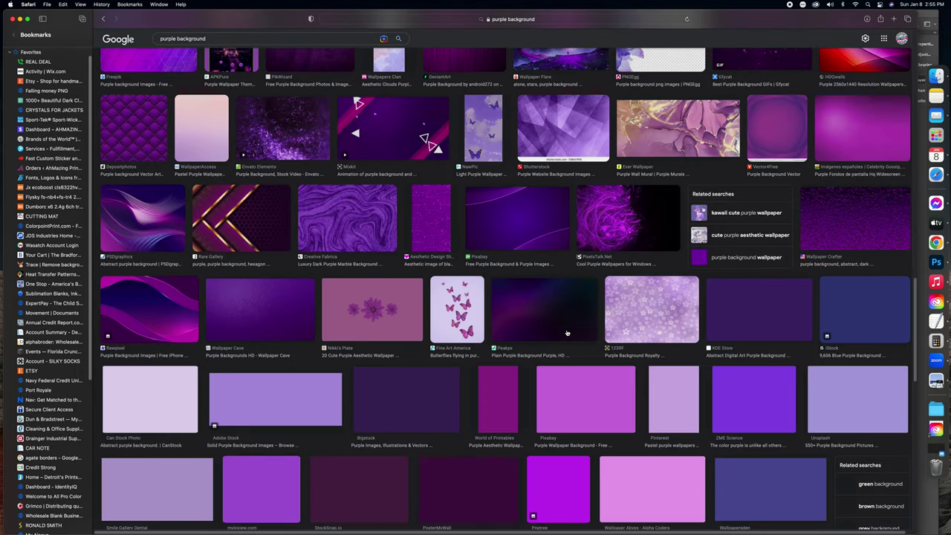
scroll(567, 334, down, 9)
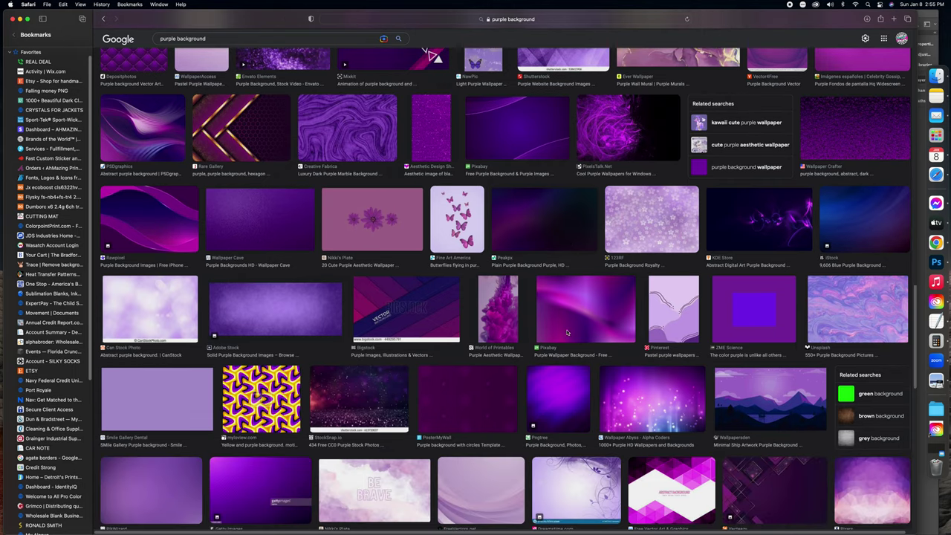
scroll(566, 332, down, 5)
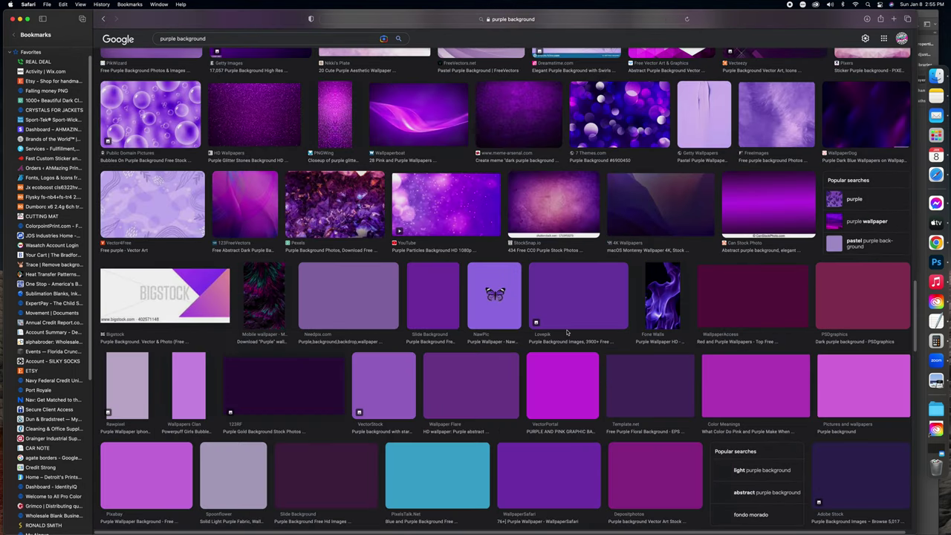
scroll(566, 333, down, 7)
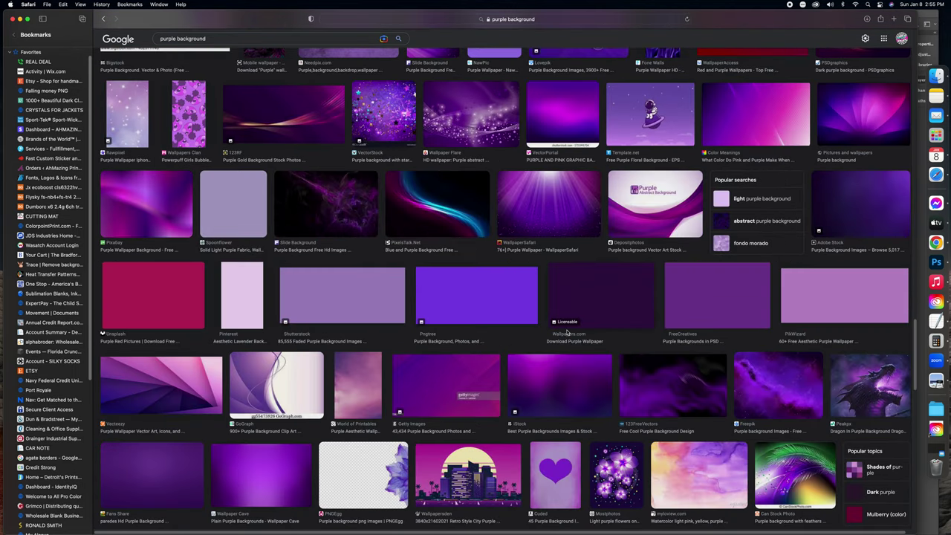
scroll(566, 334, down, 6)
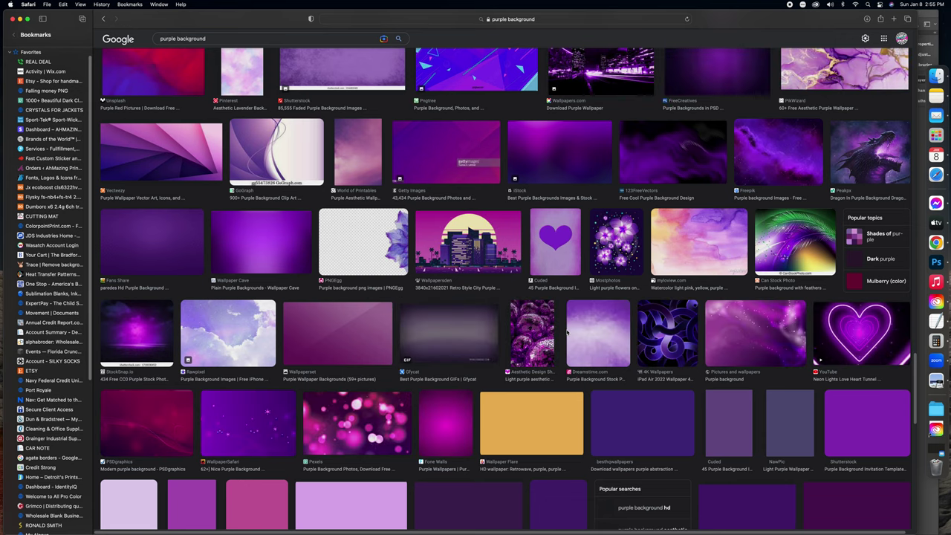
scroll(566, 334, down, 6)
scroll(566, 332, down, 5)
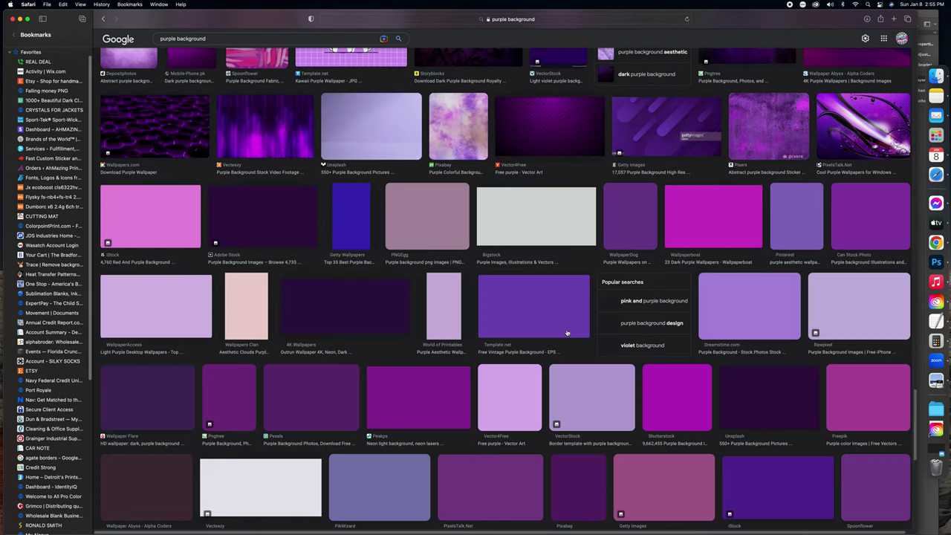
scroll(566, 332, down, 3)
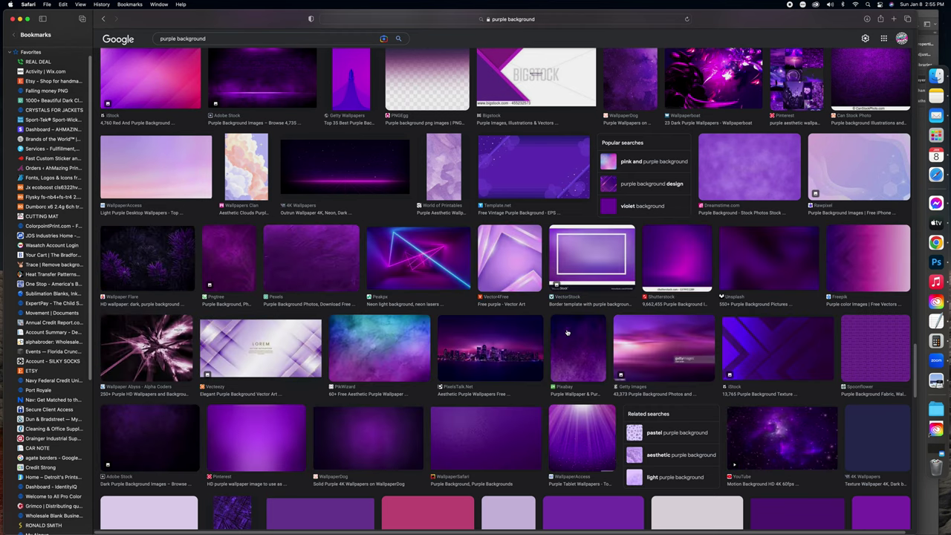
scroll(566, 332, down, 6)
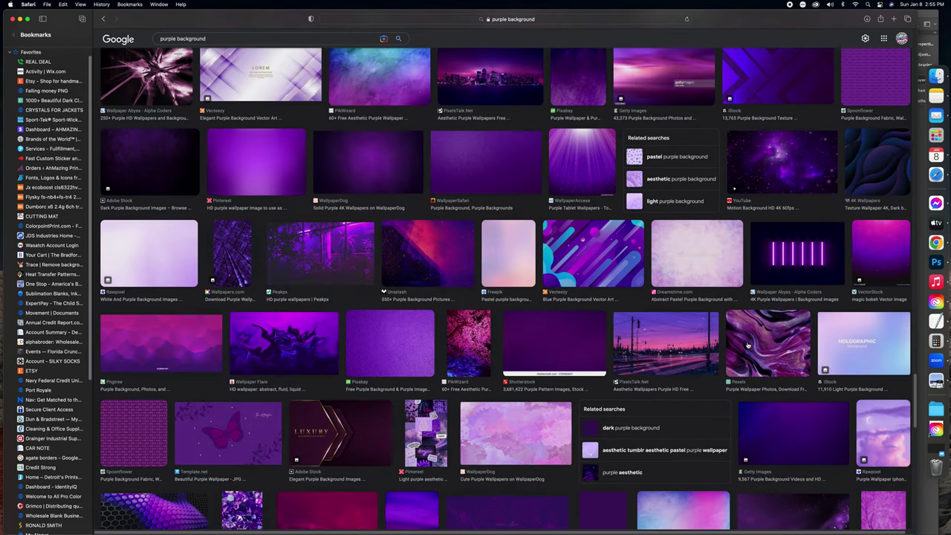
scroll(687, 332, down, 6)
scroll(651, 326, down, 5)
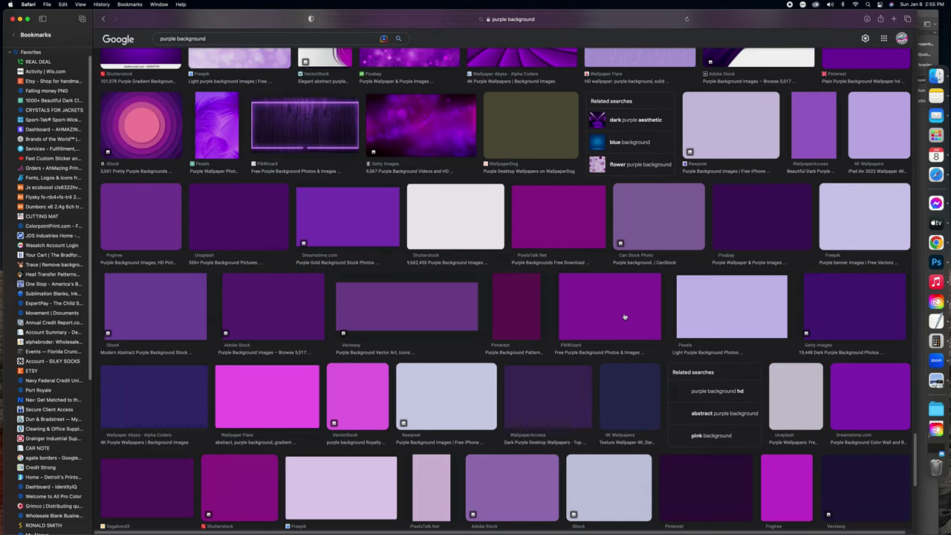
scroll(622, 317, up, 15)
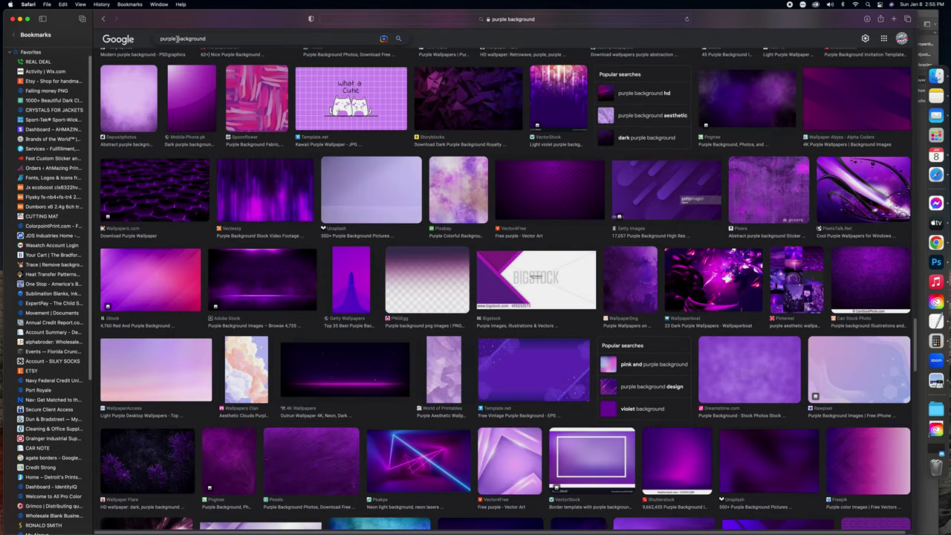
Refine the image search to "purple gold background" and browse the results for a marble-style picture
click(182, 38)
text(gold)
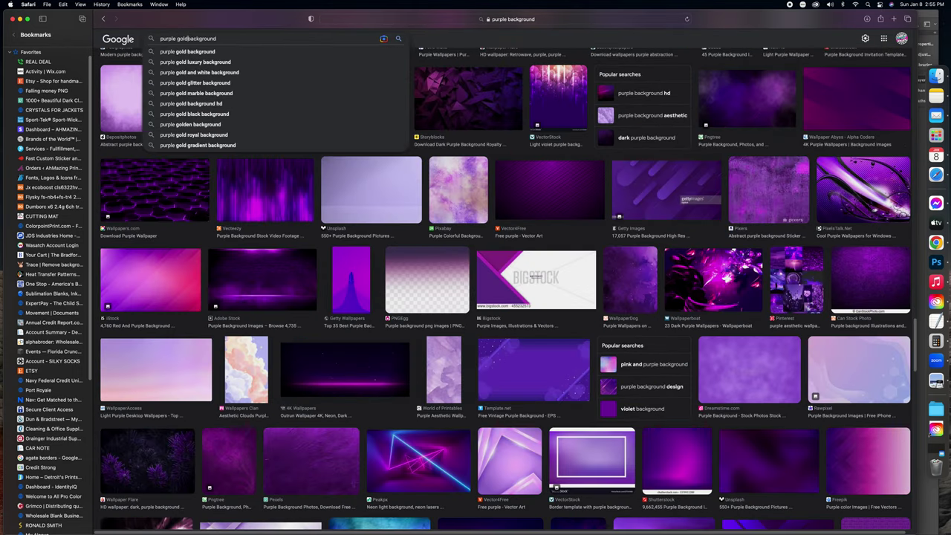
key(Return)
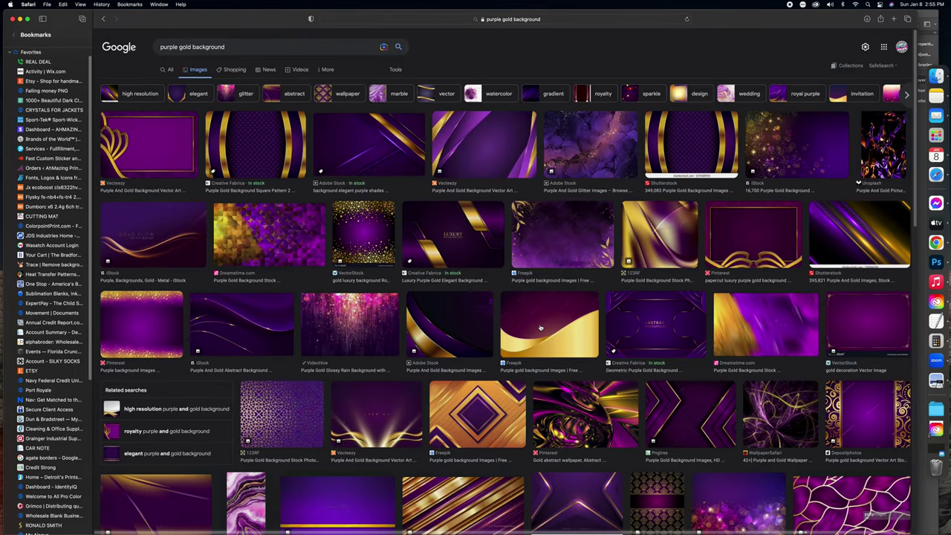
scroll(541, 327, down, 5)
scroll(541, 327, down, 3)
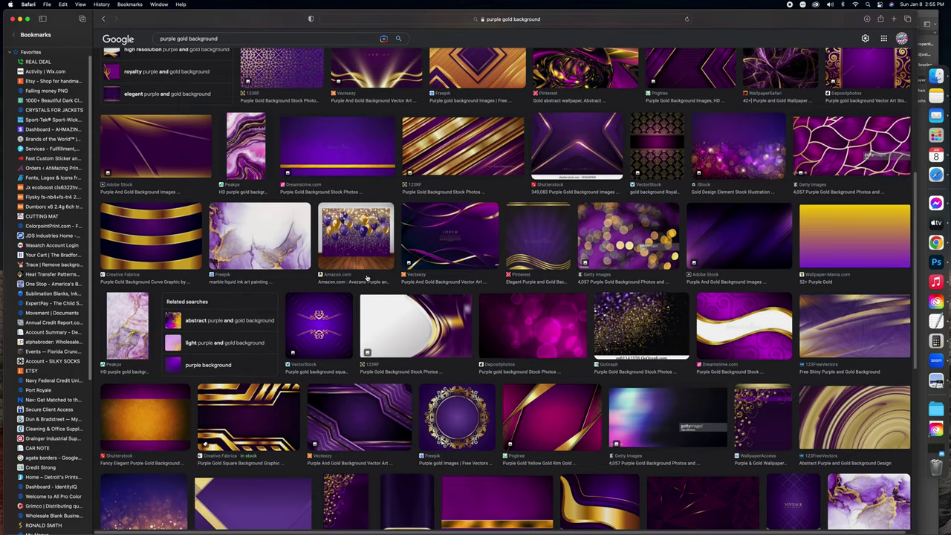
Open the Freepik purple and gold marble liquid ink image and browse its full set of related images
click(252, 235)
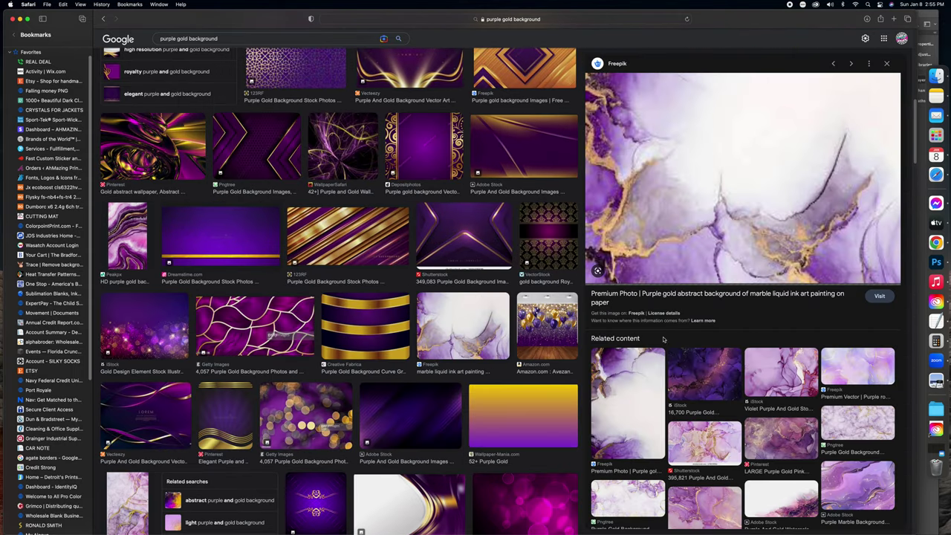
scroll(714, 392, down, 3)
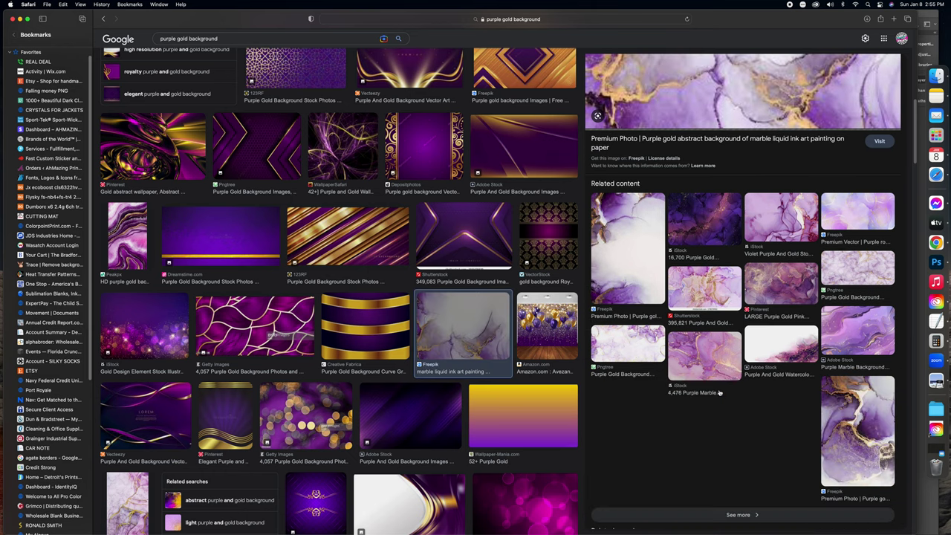
scroll(710, 389, down, 1)
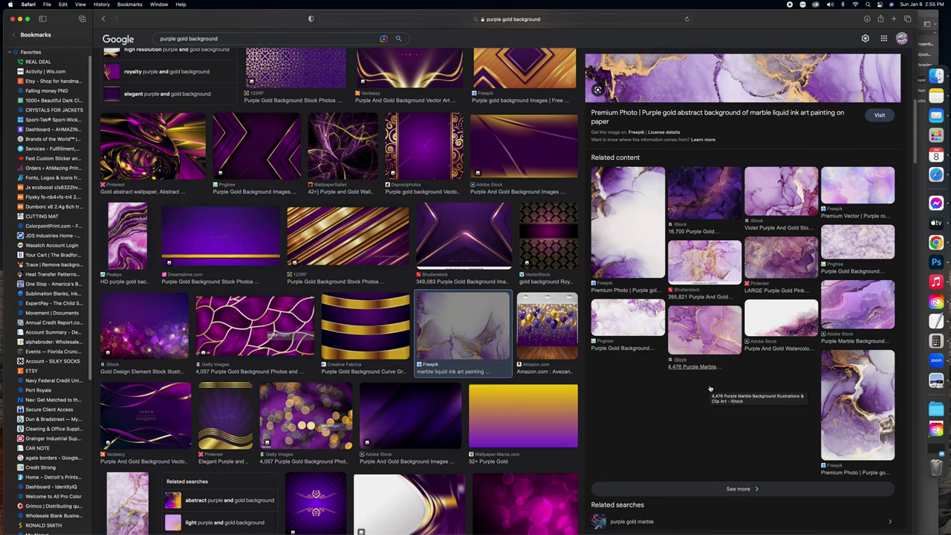
click(703, 487)
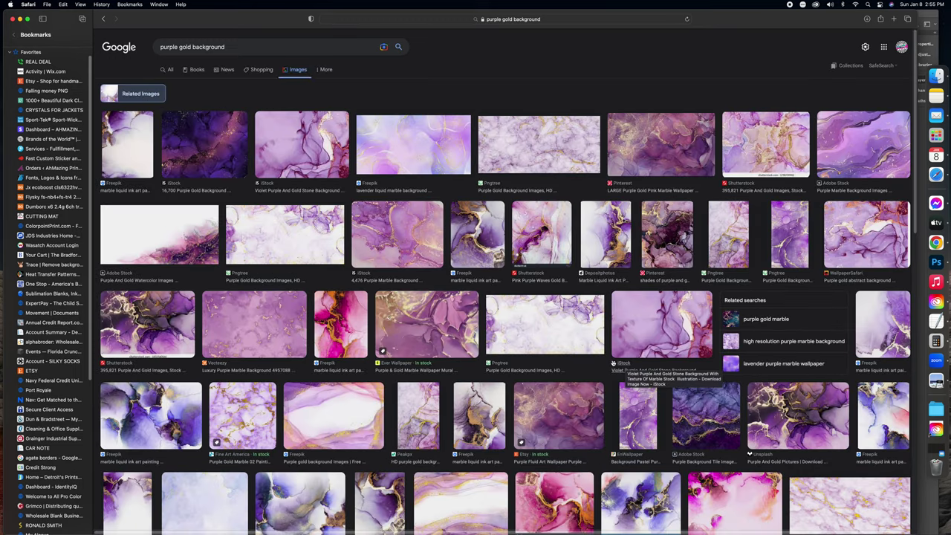
scroll(613, 363, down, 3)
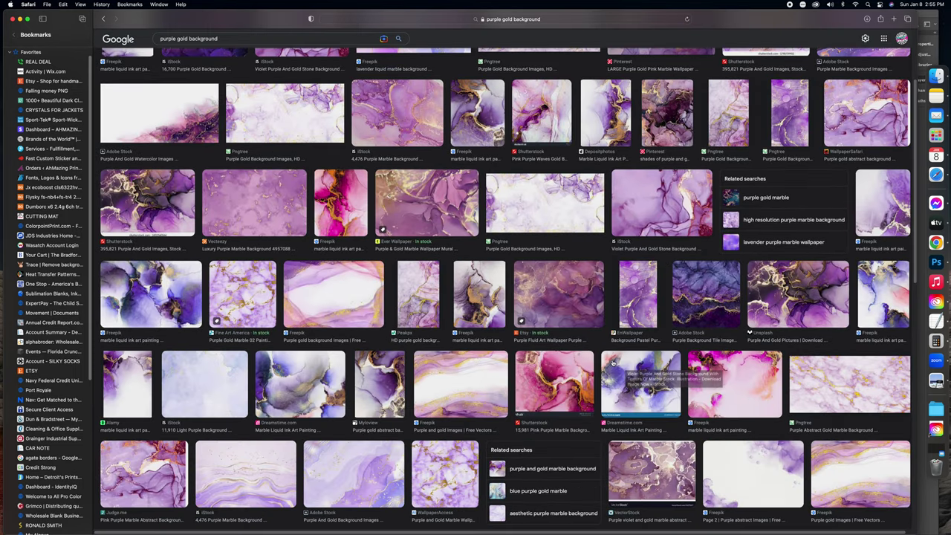
Open the portrait Freepik marble image with blue-purple and gold ink, bring it into Photoshop, and add it to back.psdc as a layer
click(877, 309)
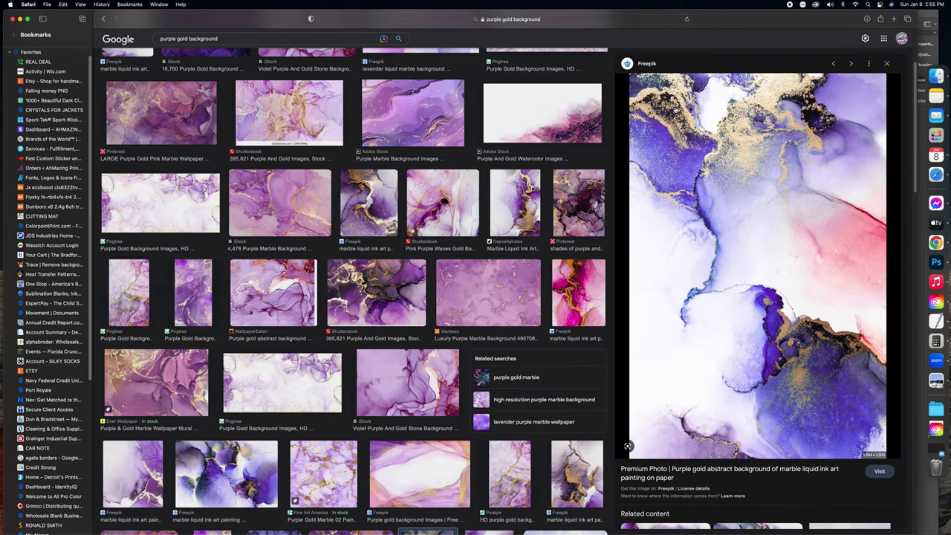
drag(729, 150, 397, 172)
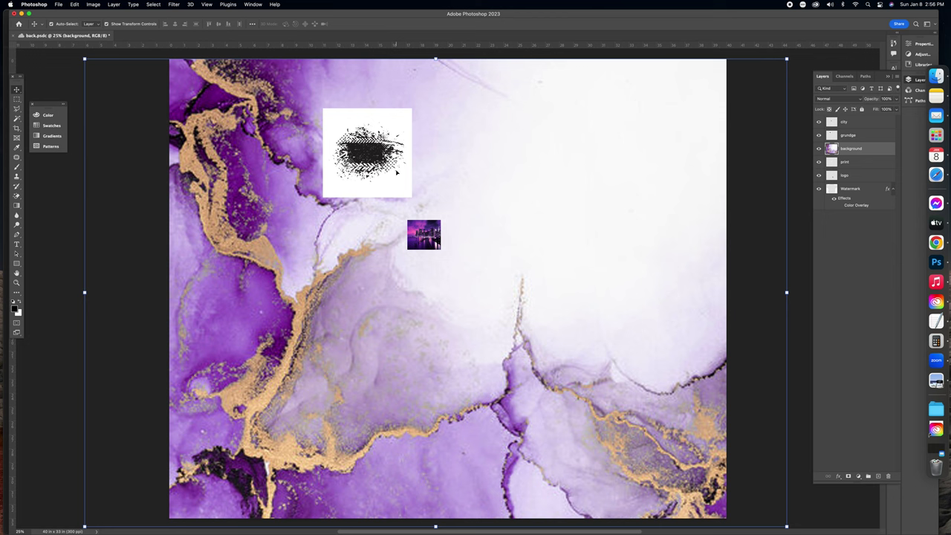
drag(397, 172, 401, 177)
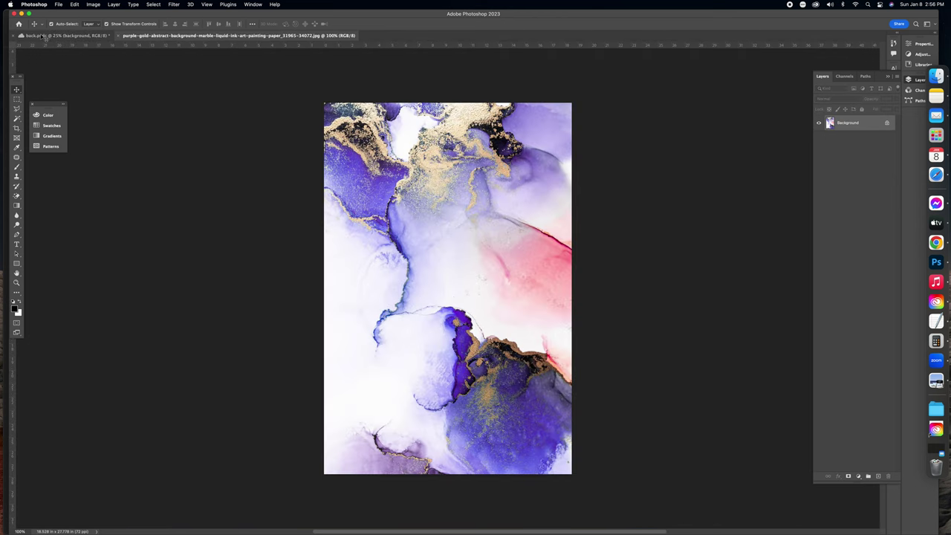
click(44, 36)
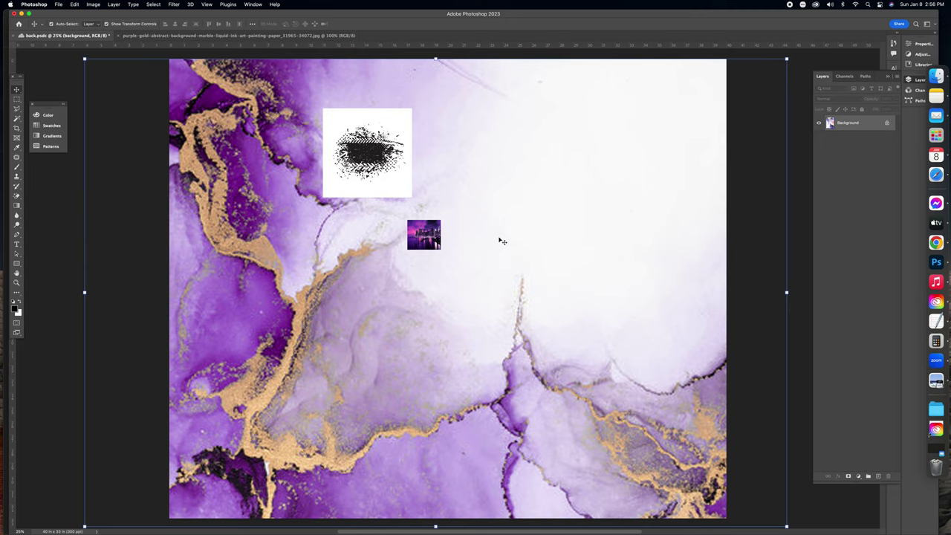
click(499, 246)
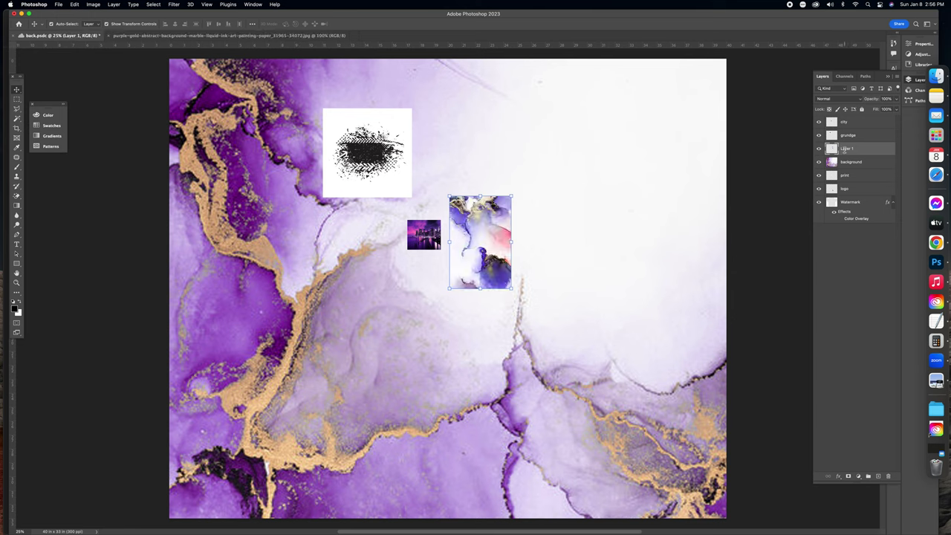
Rename the new marble layer "background" and hide the earlier background layer beneath it
text(background)
key(Return)
click(819, 162)
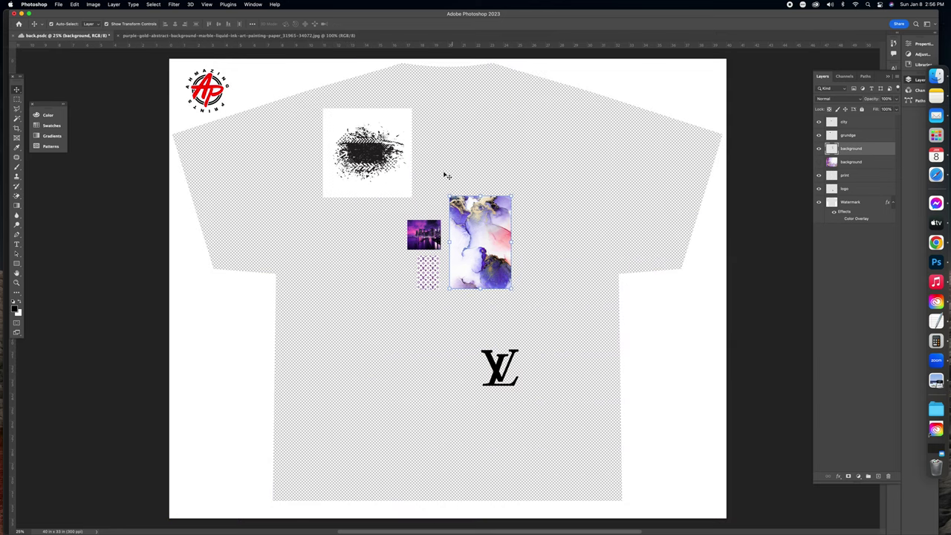
Scale up and reposition the new marble background layer so that it covers the whole shirt canvas
click(512, 242)
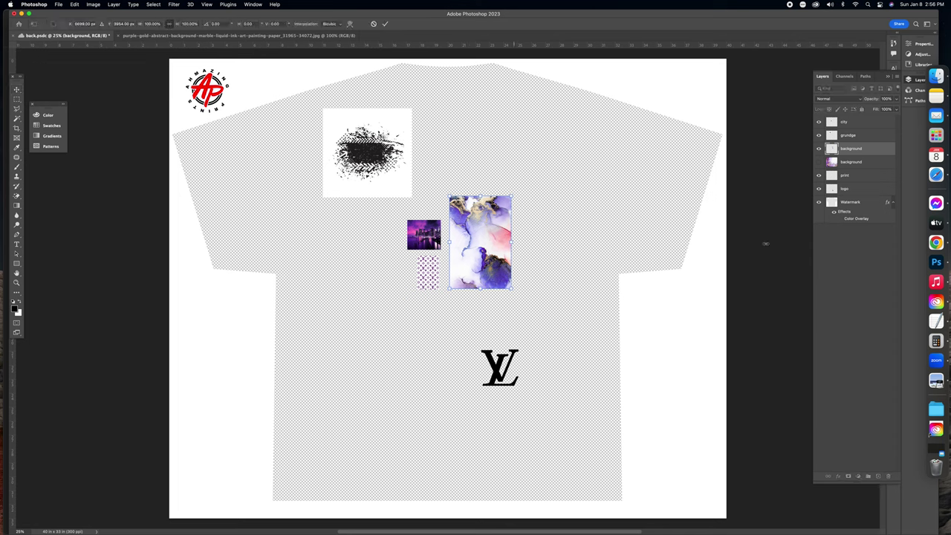
drag(512, 242, 355, 241)
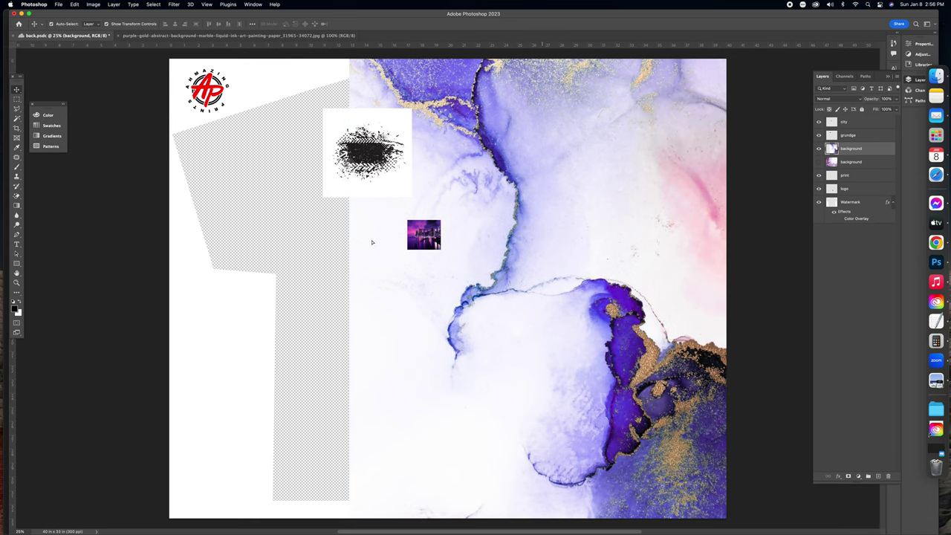
key(ctrl+z)
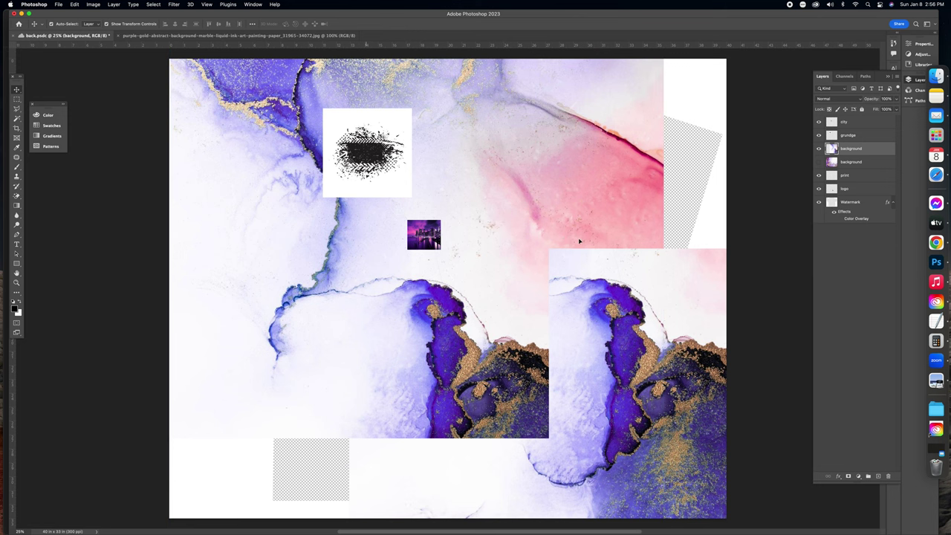
key(ctrl+z)
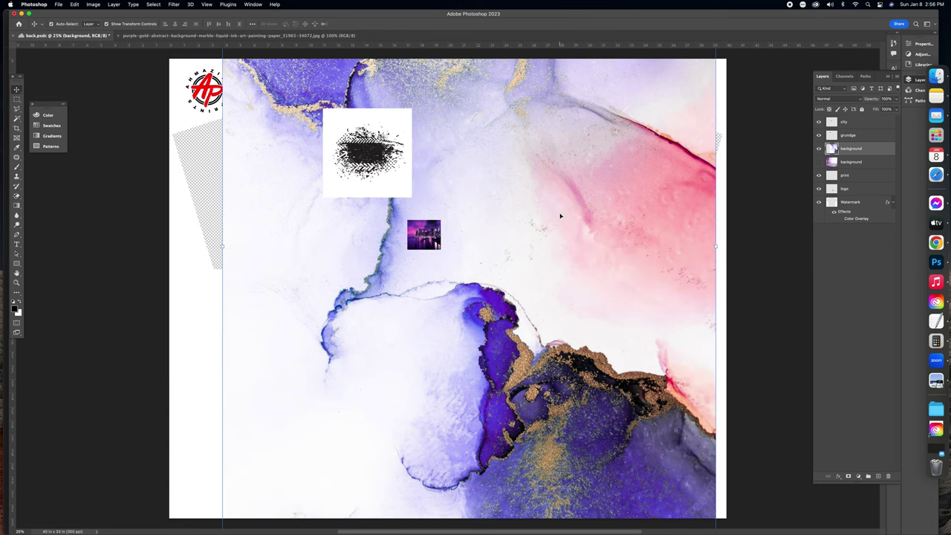
drag(221, 247, 141, 246)
drag(718, 249, 826, 226)
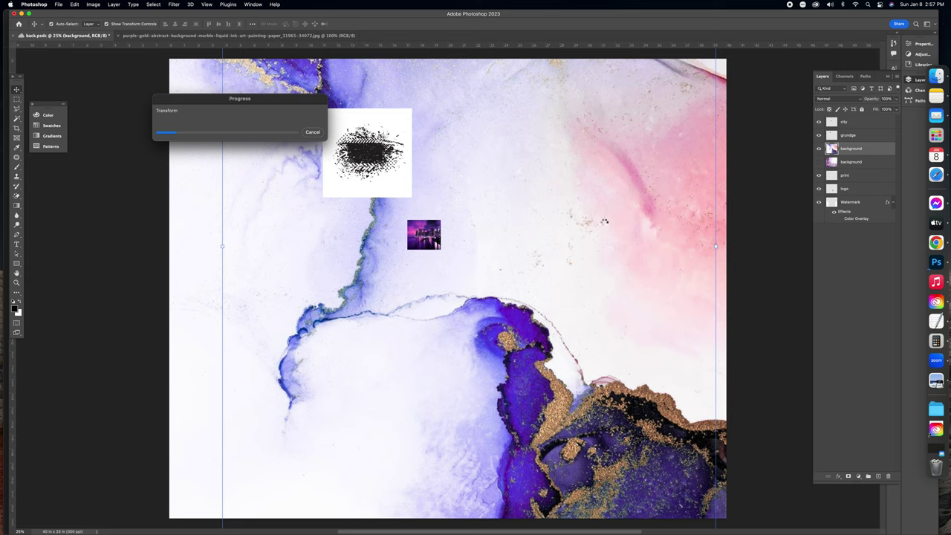
drag(299, 102, 164, 408)
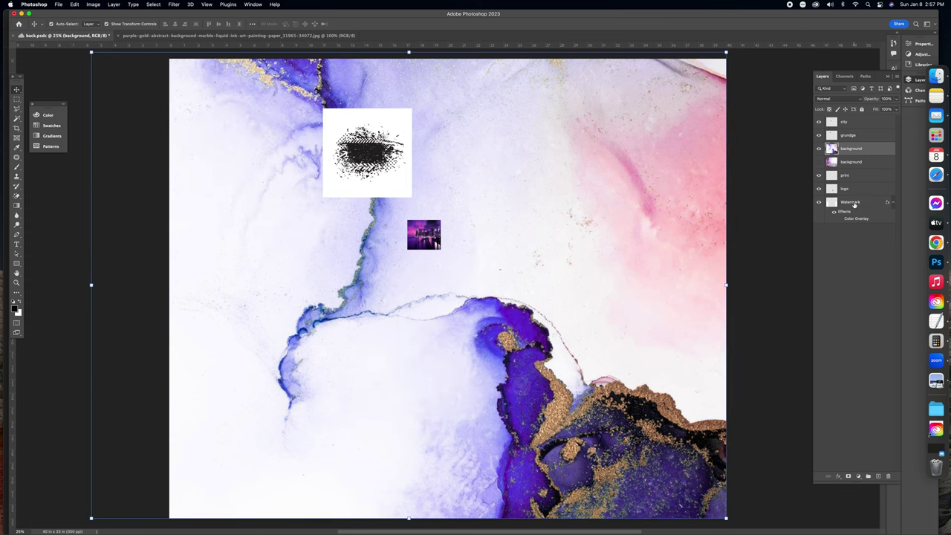
Rename the Watermark layer "template" and move it to the top of the layer stack so it masks the shirt shape
double_click(851, 203)
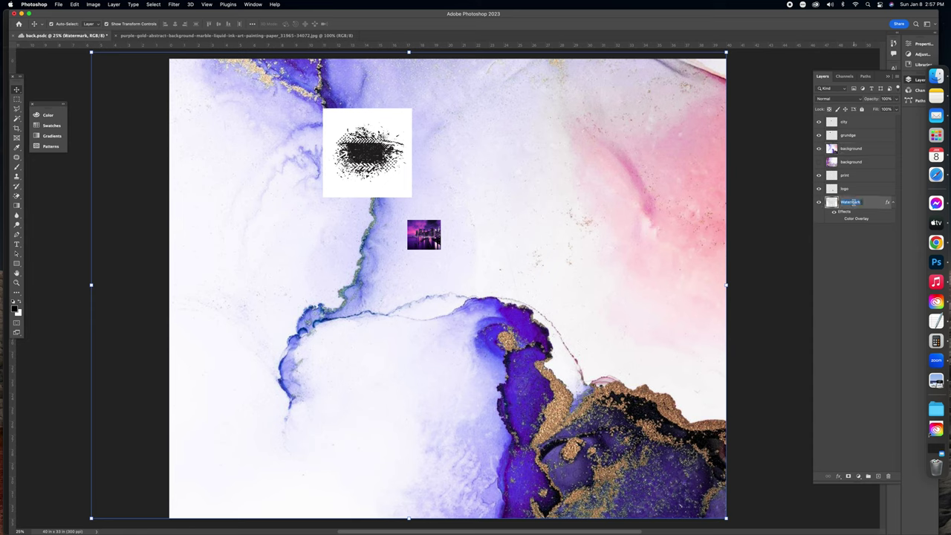
text(st)
key(Return)
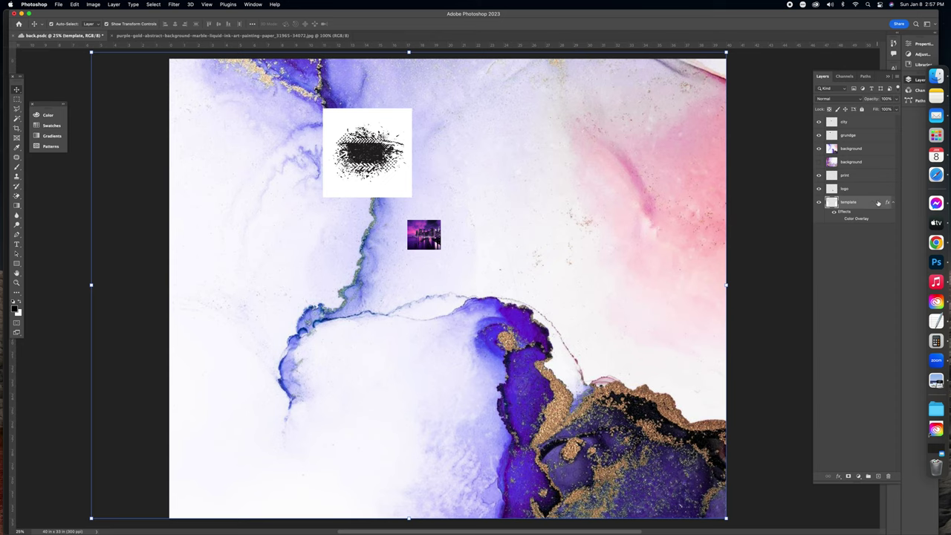
drag(878, 205, 873, 120)
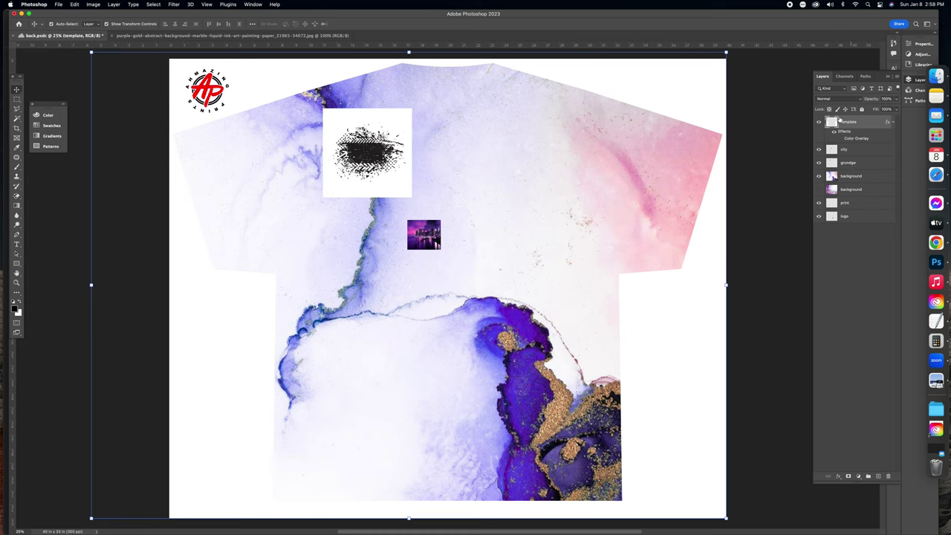
Enlarge the grunge image to about 401% across the shirt body and move the small city image onto the left sleeve
click(489, 244)
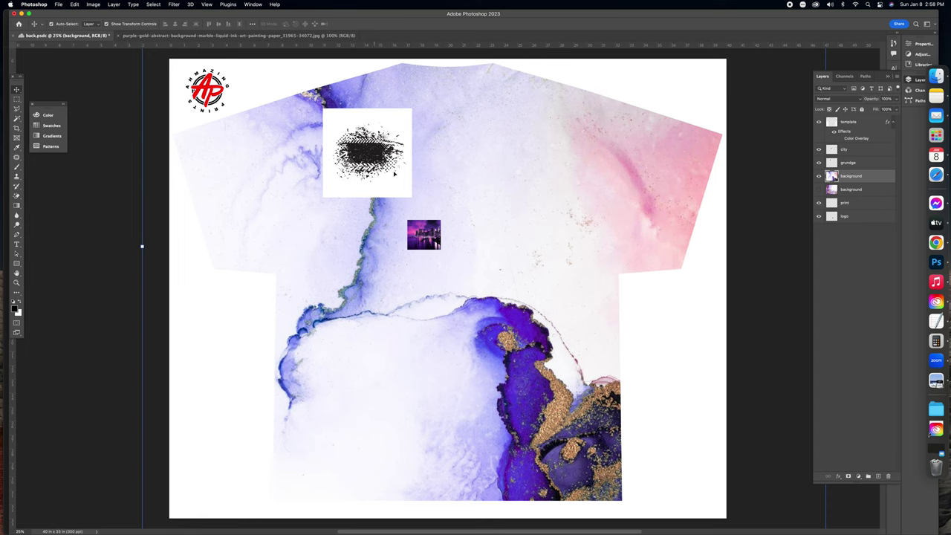
click(371, 160)
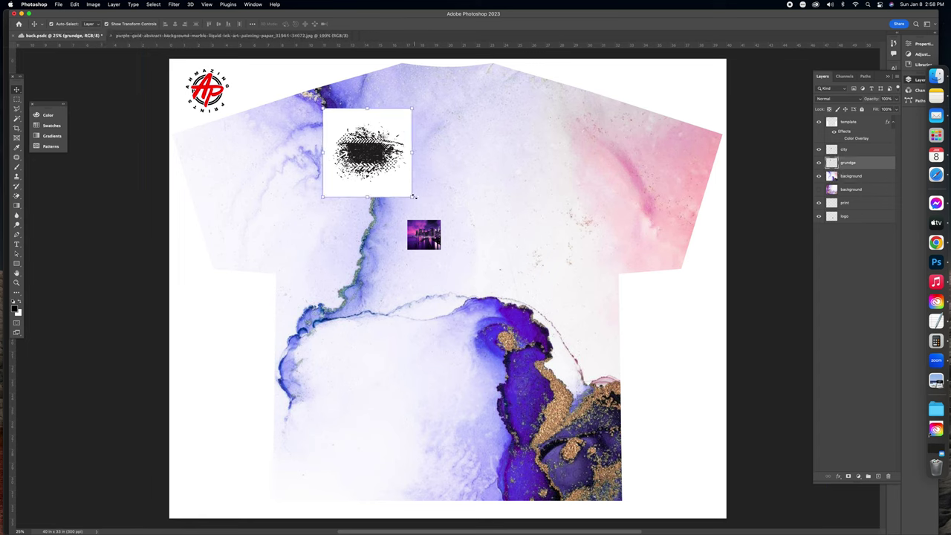
drag(413, 198, 542, 309)
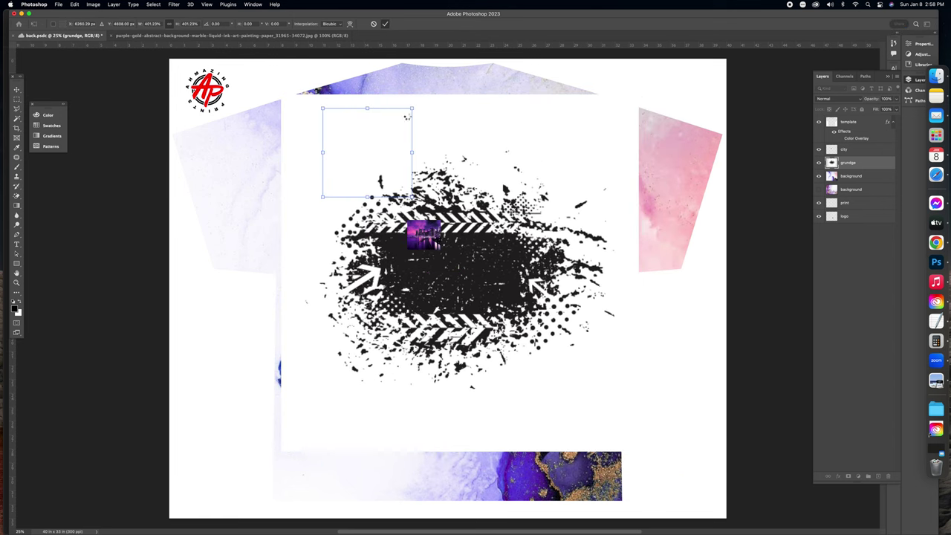
click(385, 24)
drag(436, 227, 239, 165)
click(294, 167)
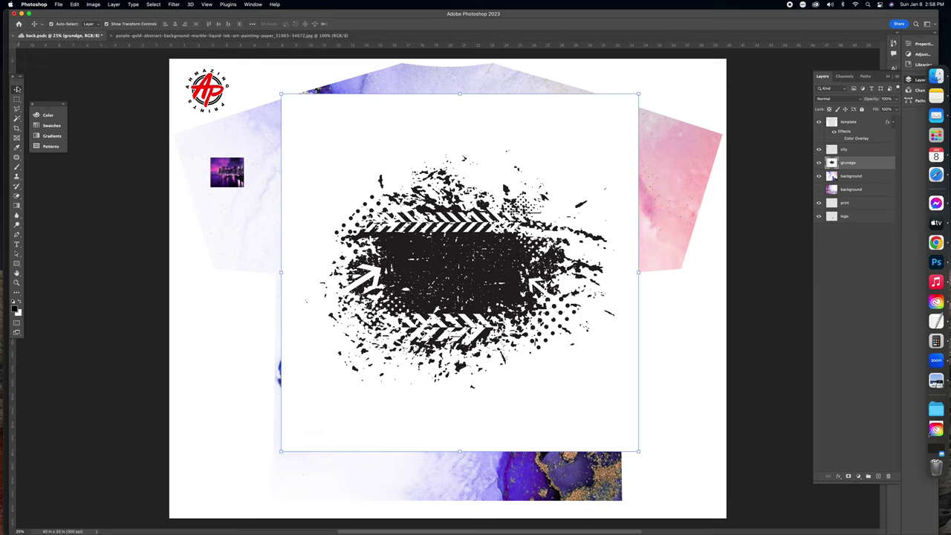
Select the white area surrounding the grunge splatter with the Magic Wand, delete it, and clear the selection
click(18, 120)
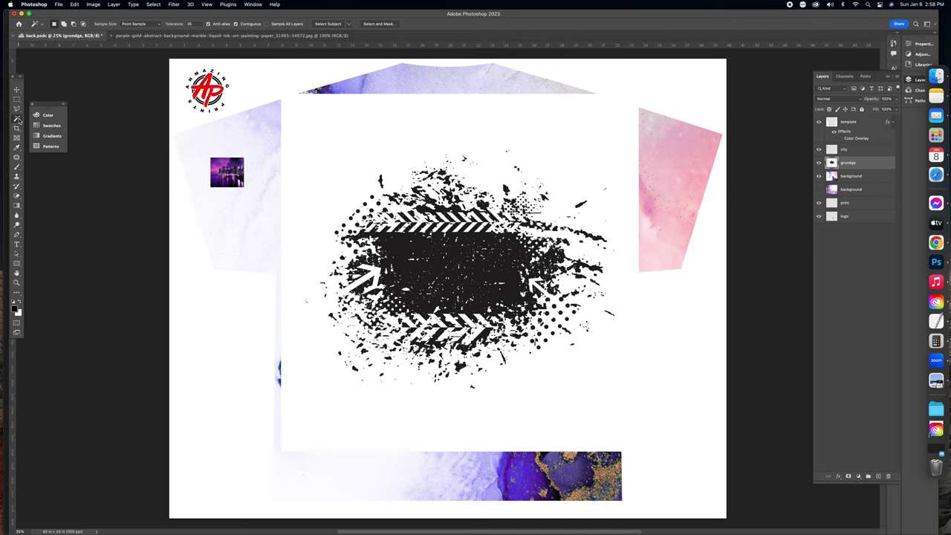
right_click(18, 120)
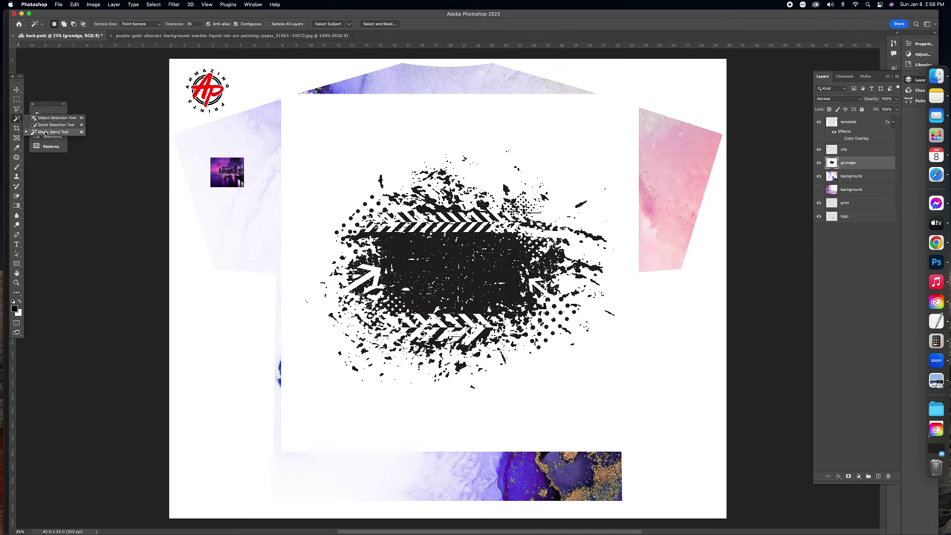
click(46, 132)
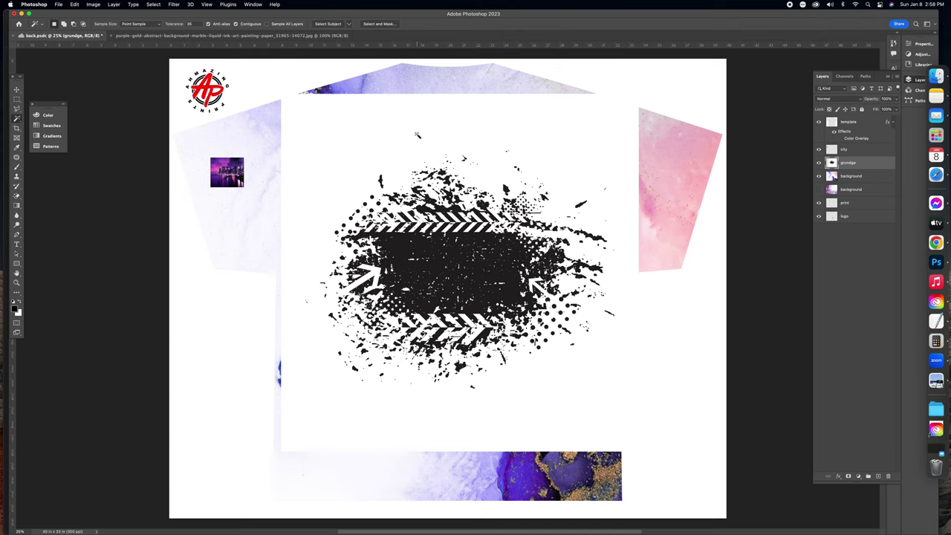
click(416, 135)
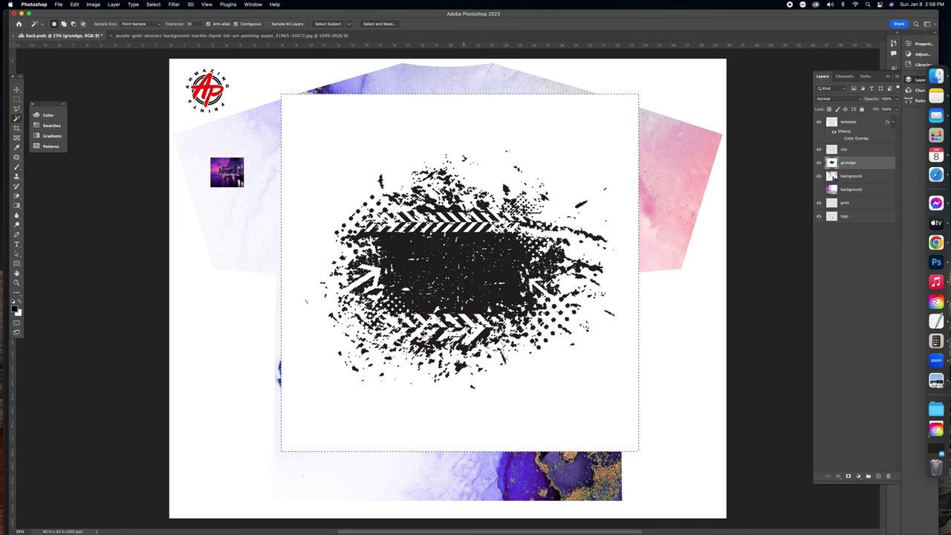
key(super+plus)
key(super+plus)
key(super+plus)
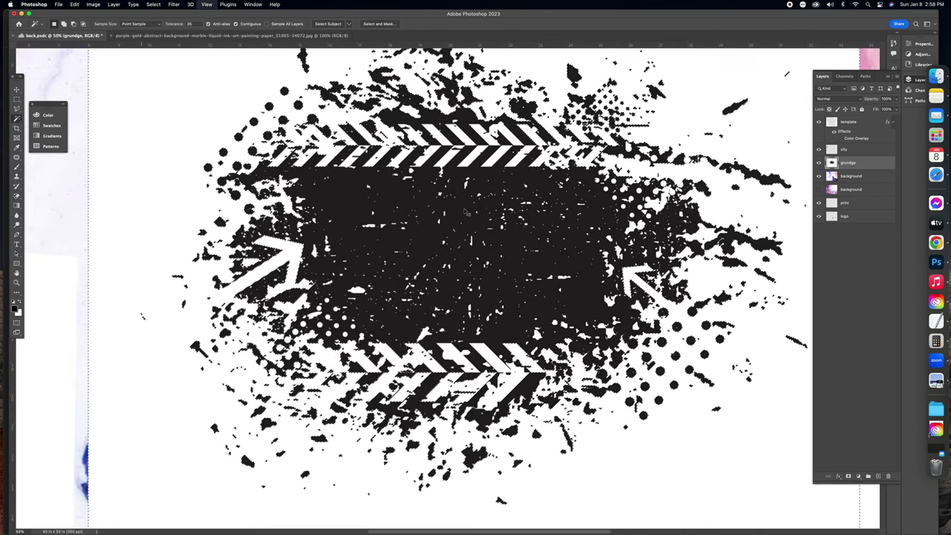
scroll(465, 211, down, 1)
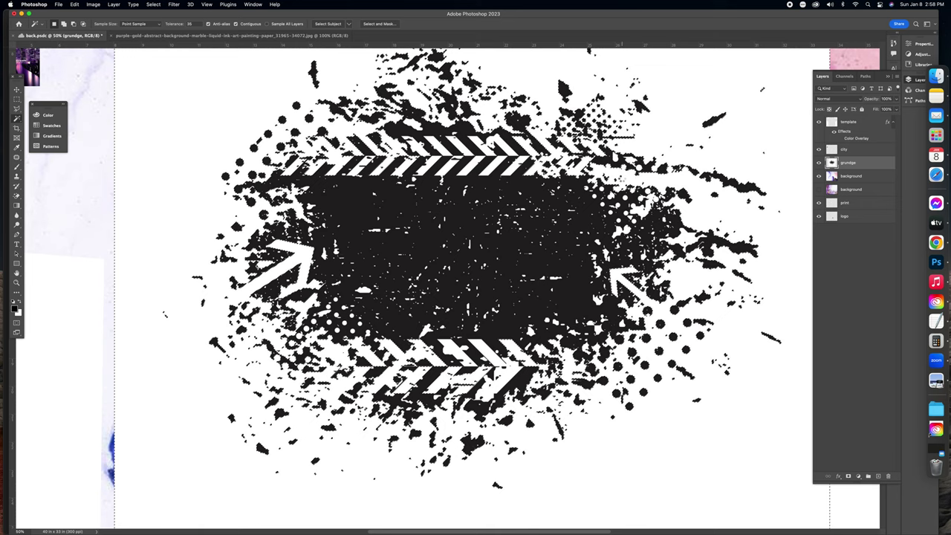
key(Delete)
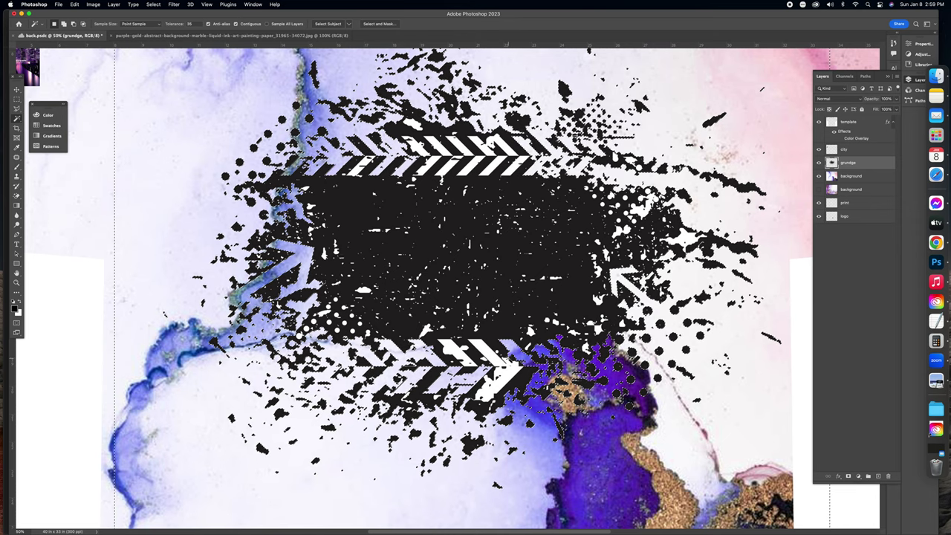
key(super+d)
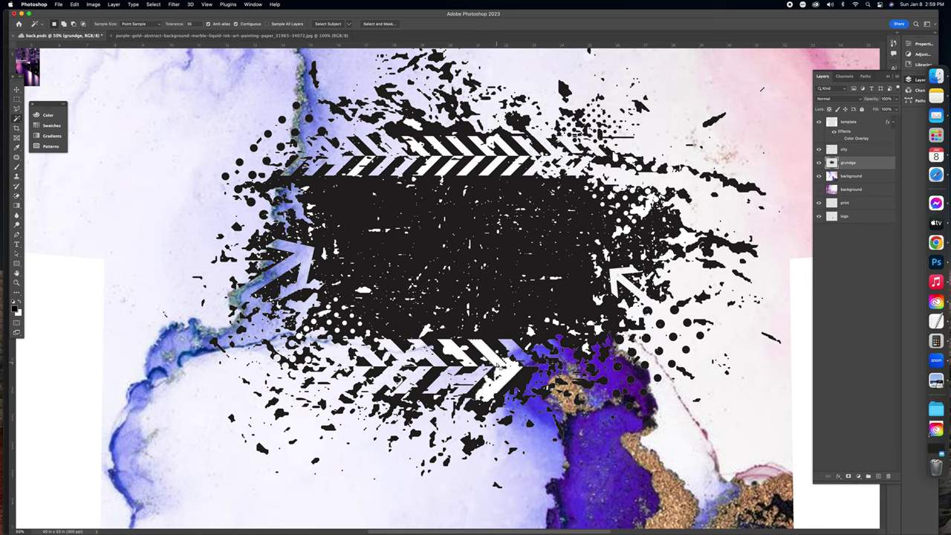
Add the leftover white patches between the grunge tread marks to a Magic Wand selection, delete them, and deselect
key(shift)
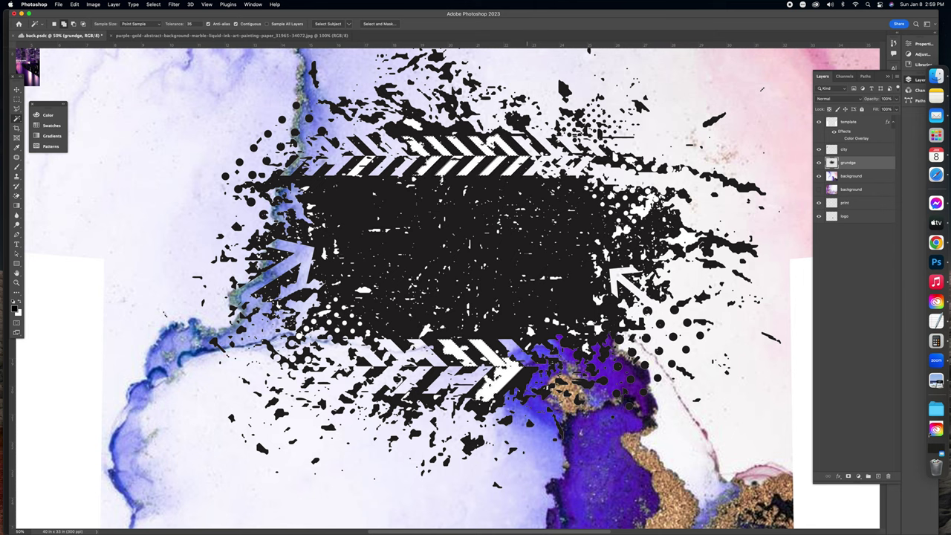
click(616, 274)
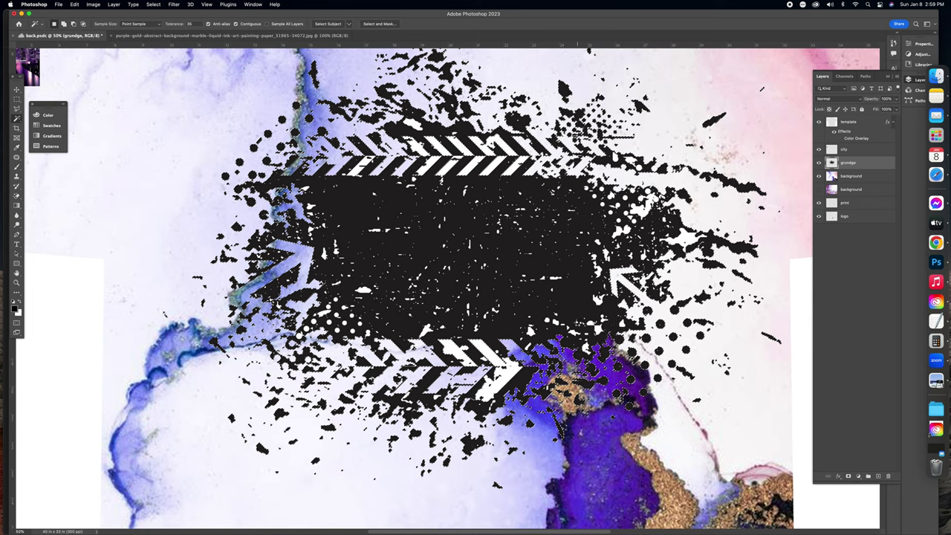
key(Delete)
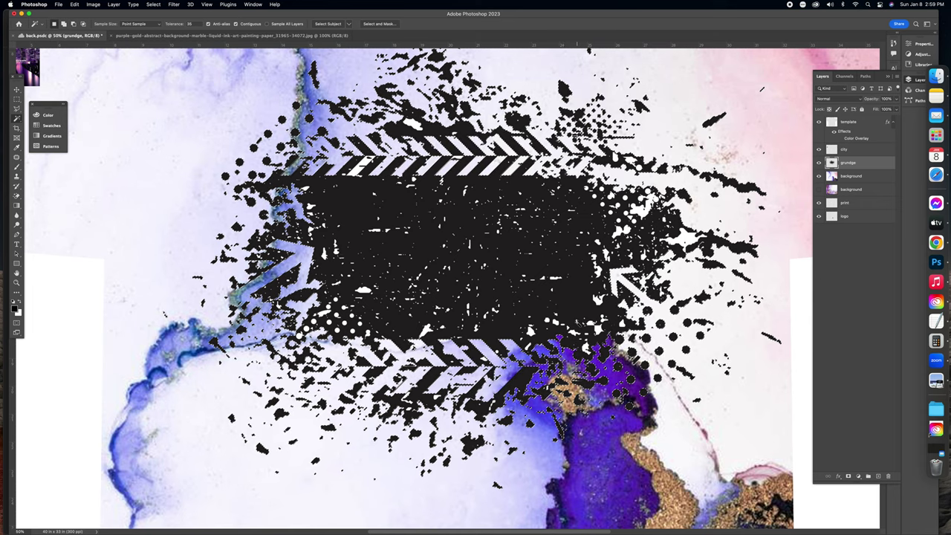
key(ctrl+d)
key(v)
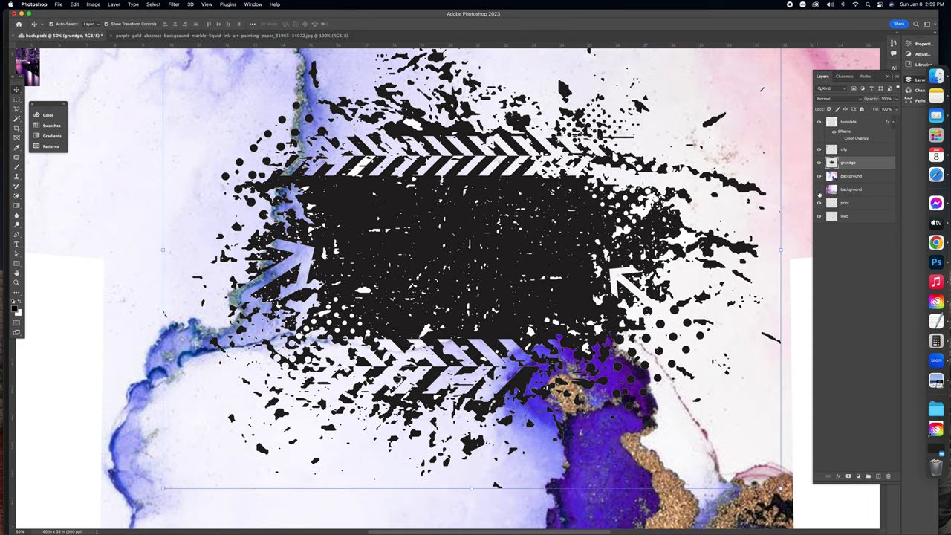
Hide the grundge layer, then enlarge the city image to about 1250% and place it over the shirt's lower left
click(819, 162)
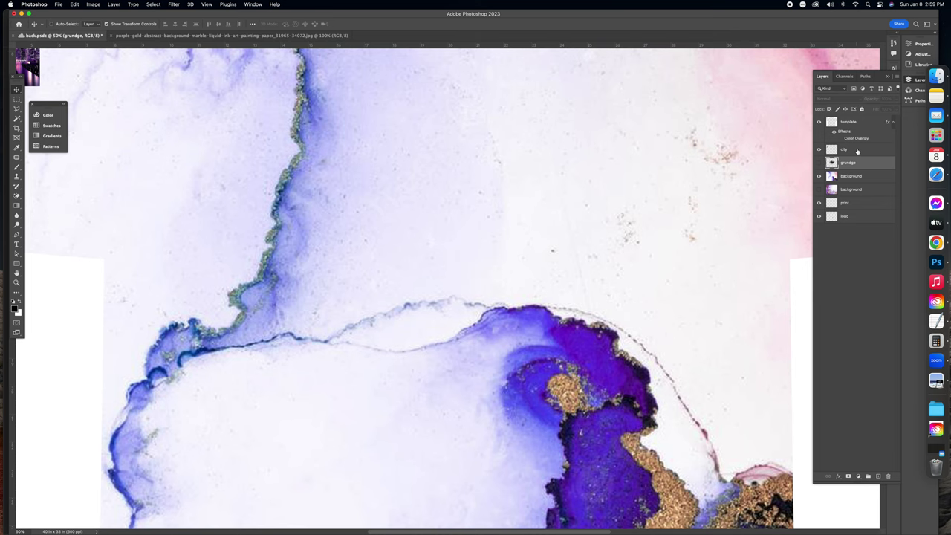
key(super+0)
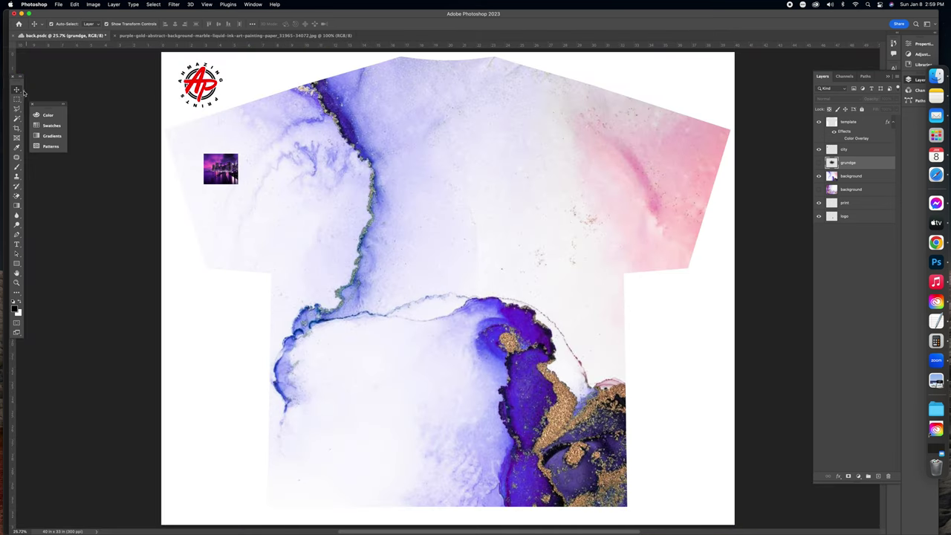
click(226, 165)
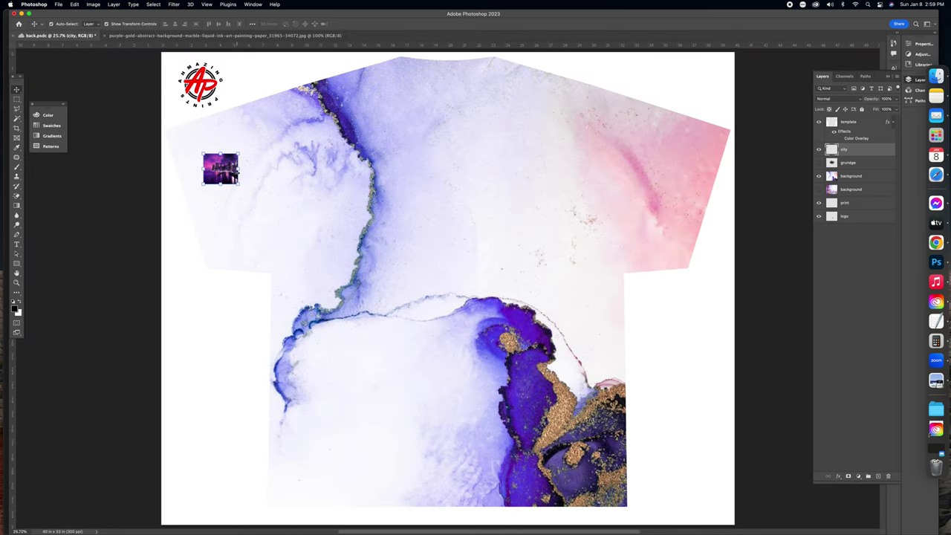
drag(240, 183, 717, 428)
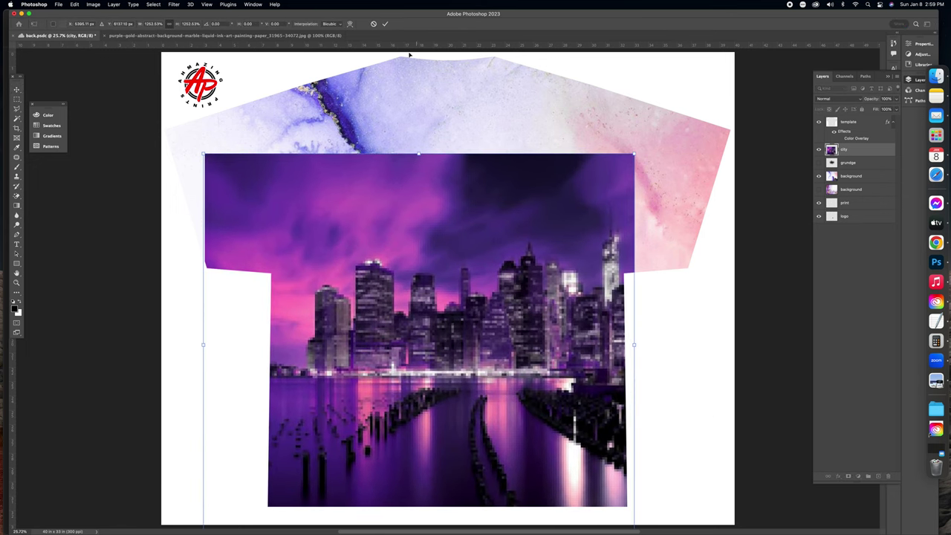
click(384, 24)
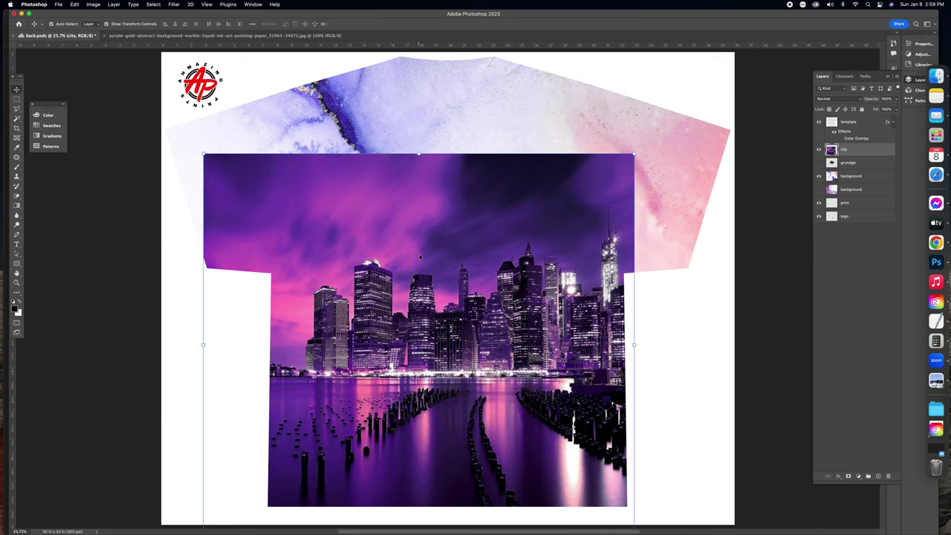
drag(450, 292, 380, 316)
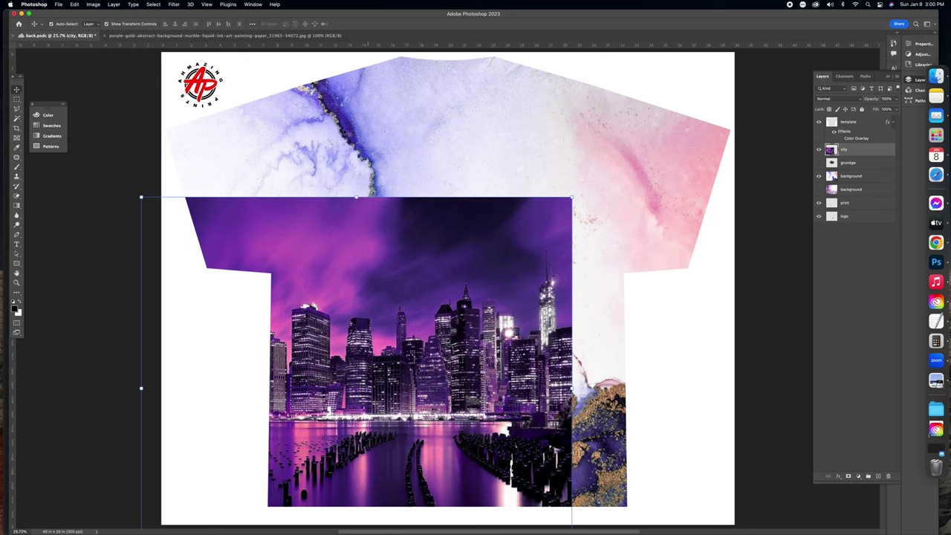
Erase the sky and right side of the city image with a soft 3200 px Eraser to blend it into the marble
click(16, 198)
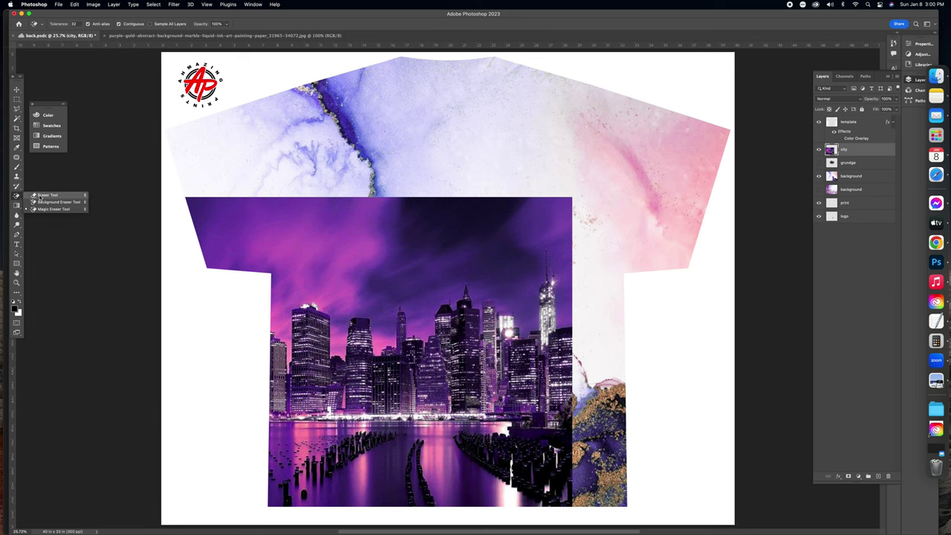
click(46, 195)
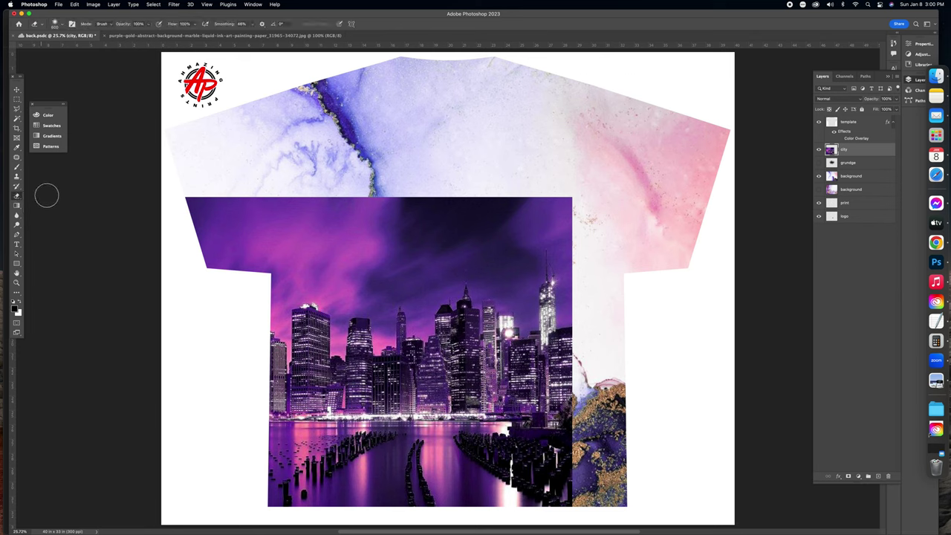
right_click(377, 215)
drag(460, 234, 463, 234)
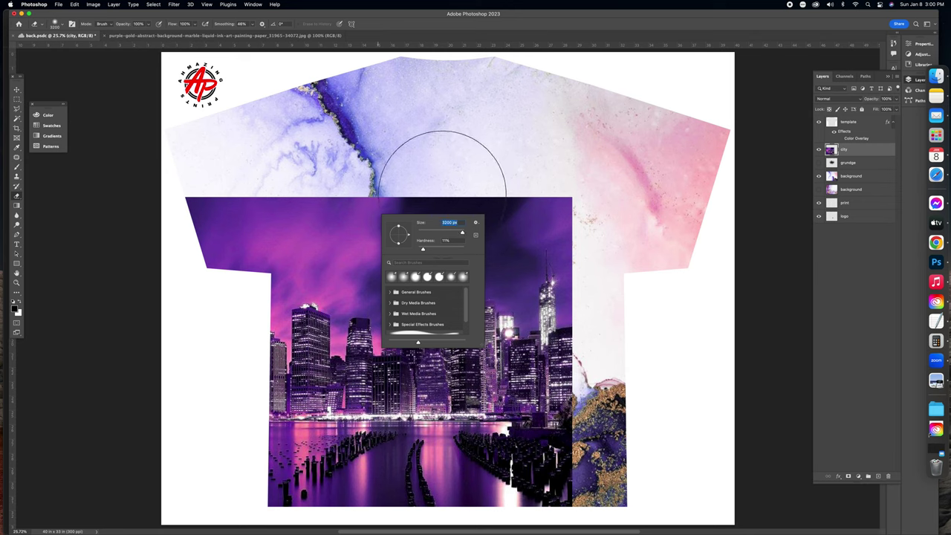
click(431, 110)
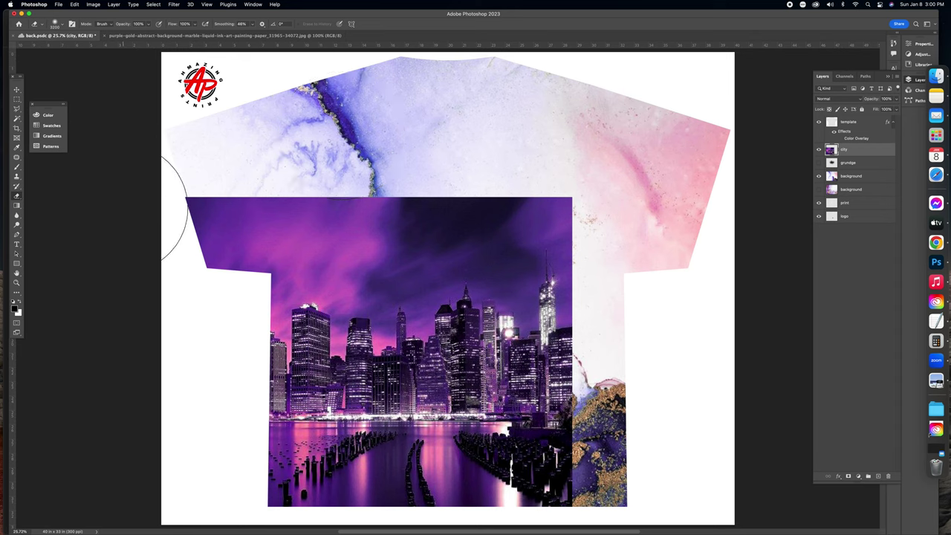
drag(191, 170, 243, 188)
mouse_move(342, 183)
mouse_down()
mouse_move(484, 159)
mouse_move(569, 242)
mouse_move(601, 365)
mouse_move(590, 465)
mouse_move(588, 361)
mouse_move(602, 456)
mouse_move(594, 468)
mouse_move(610, 463)
mouse_move(599, 405)
mouse_up()
mouse_move(525, 246)
mouse_down()
mouse_move(460, 199)
mouse_move(376, 228)
mouse_move(289, 221)
mouse_move(231, 233)
mouse_move(192, 271)
mouse_move(187, 223)
mouse_up()
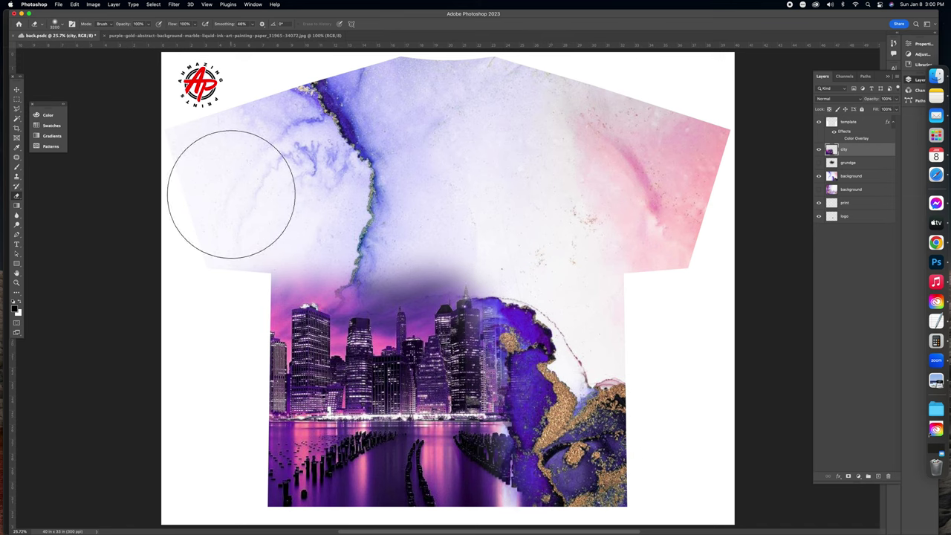
Scale the faded city image down to about 89% and position it in the shirt's lower-left corner
click(16, 89)
drag(571, 197, 541, 262)
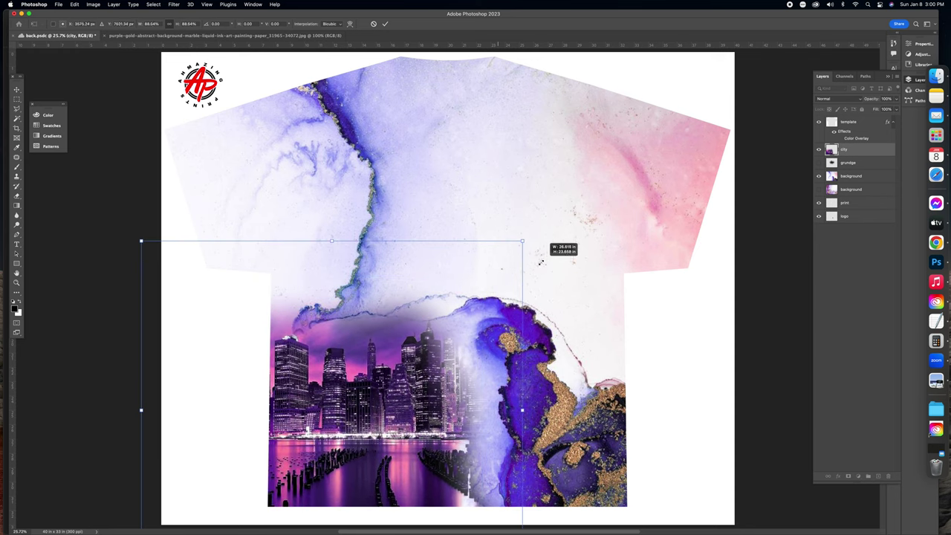
drag(434, 310, 477, 319)
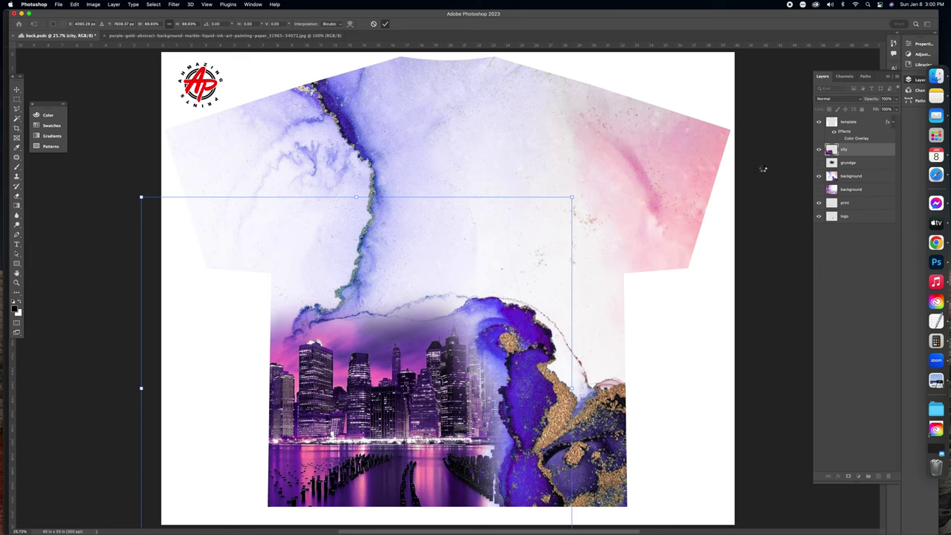
key(Return)
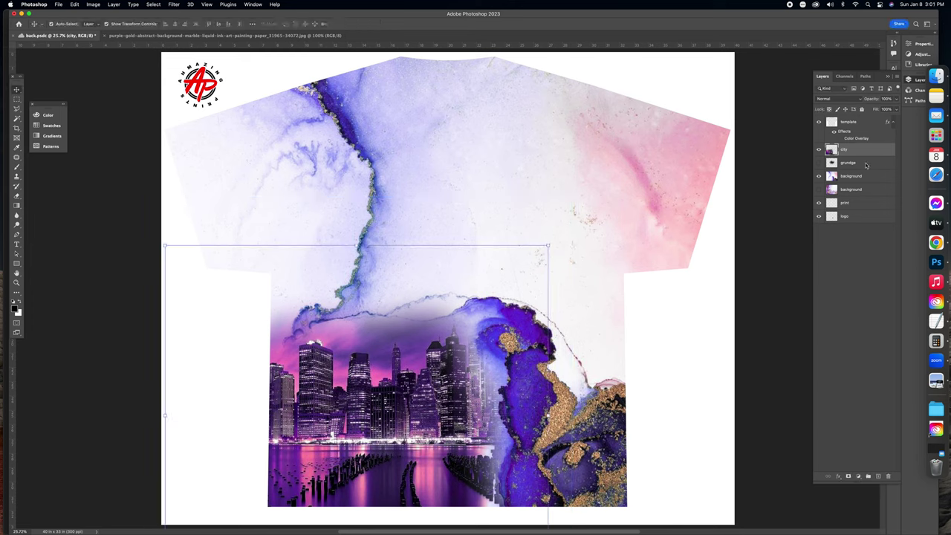
Move the logo layer above the city layer, directly beneath the template layer
click(868, 215)
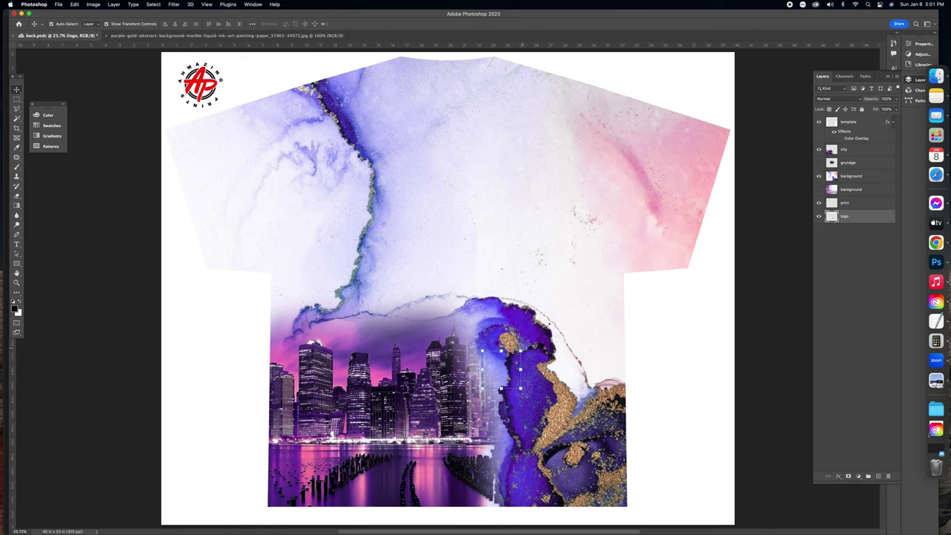
drag(860, 216, 860, 149)
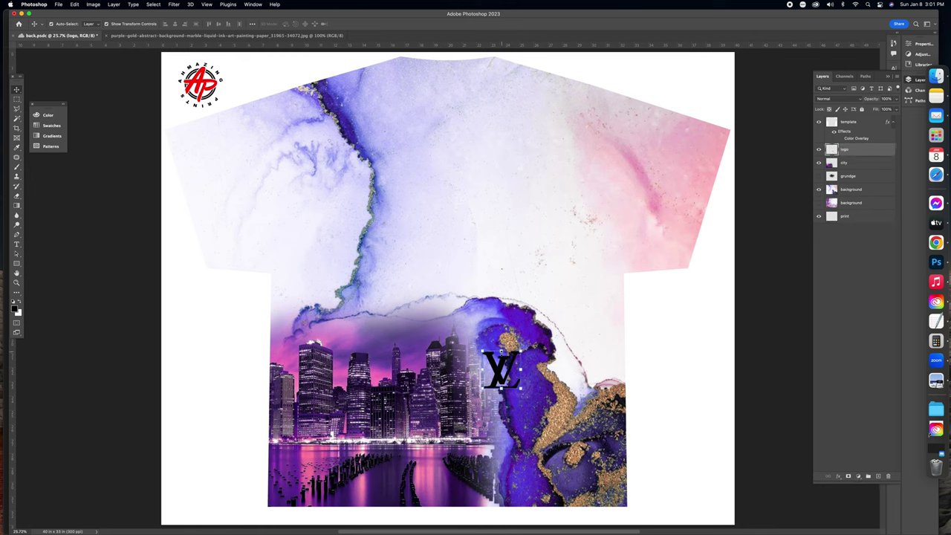
Enlarge the LV logo, centre it on the shirt's upper back, and toggle the logo layer's visibility to check it
drag(502, 352, 593, 286)
click(385, 23)
drag(520, 328, 439, 217)
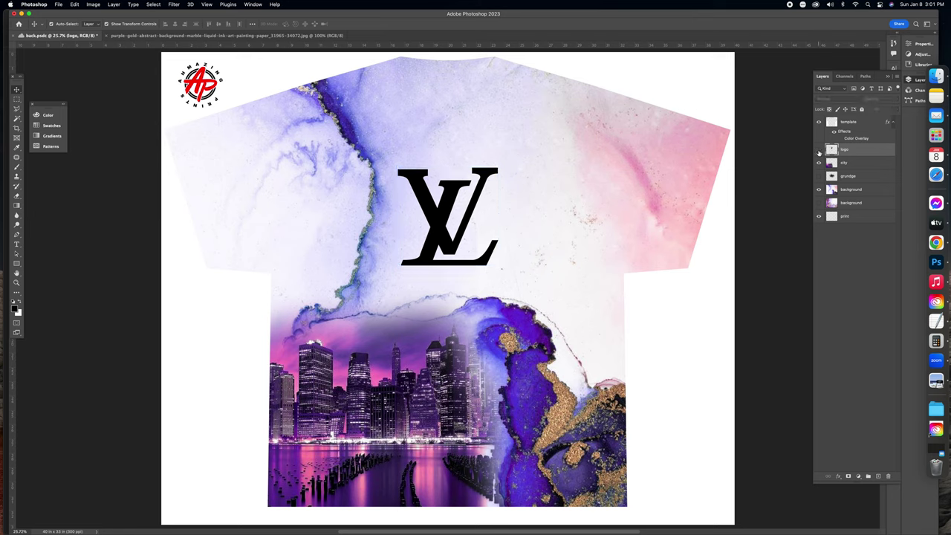
click(819, 150)
click(818, 150)
click(819, 151)
click(819, 150)
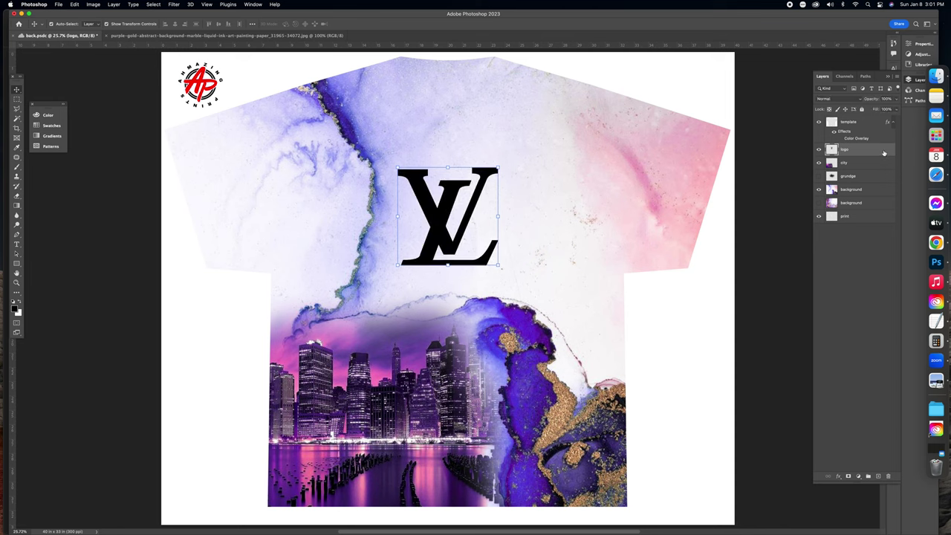
Add a Color Overlay to the logo layer and pick a purple around #8c12cb for it
double_click(883, 153)
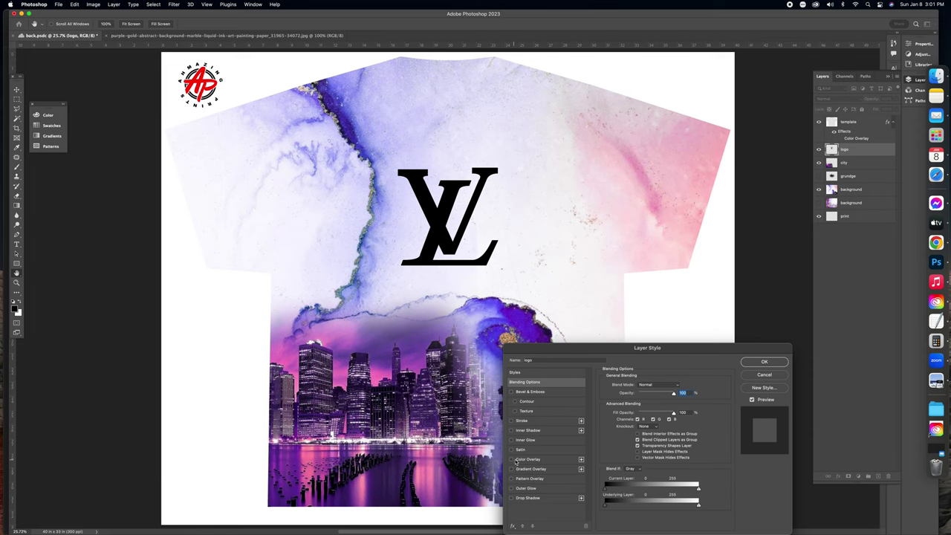
click(555, 460)
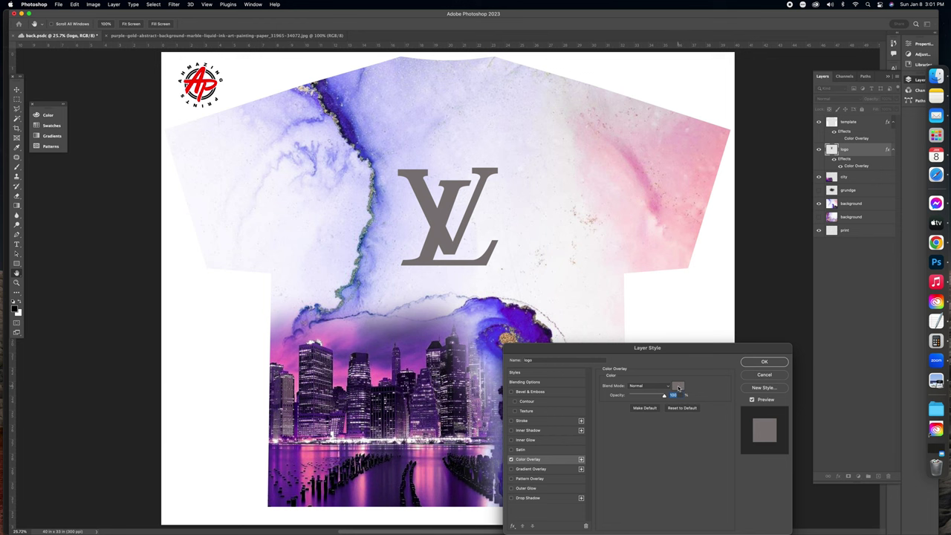
click(678, 387)
drag(498, 347, 740, 153)
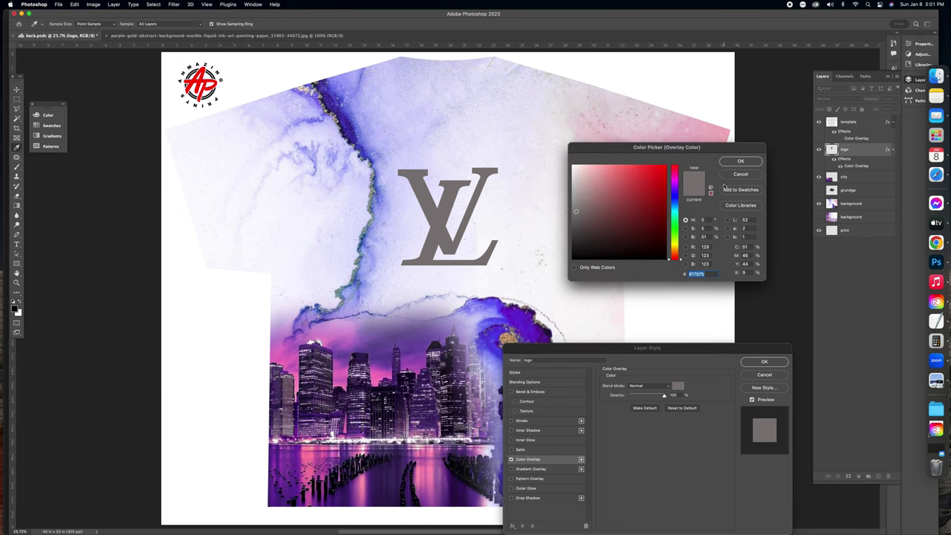
click(665, 178)
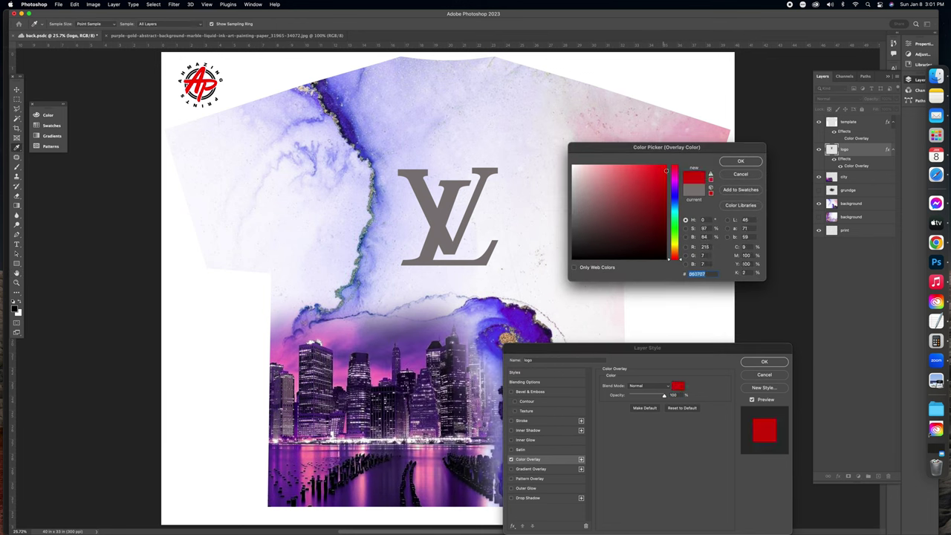
click(656, 224)
click(619, 224)
click(677, 188)
click(657, 185)
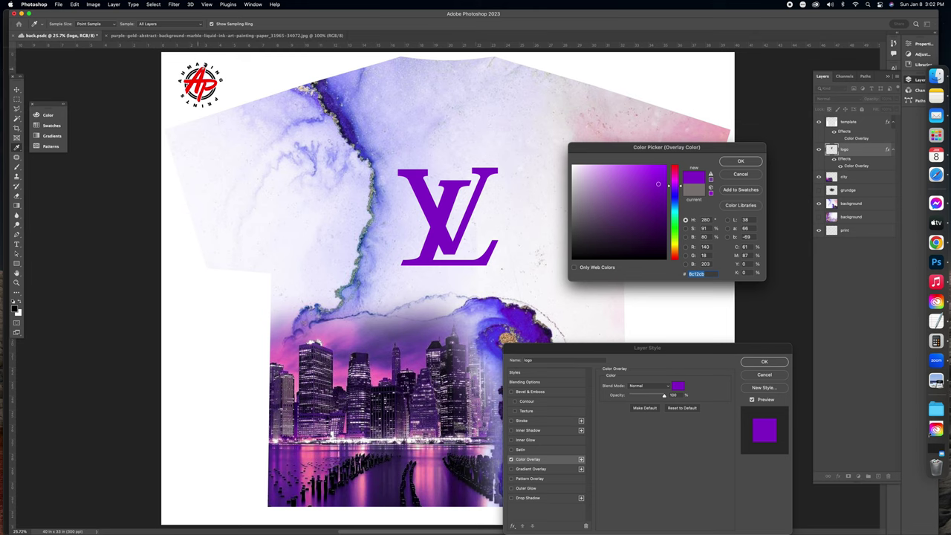
Sample overlay colors from the artwork and apply the marble's deep purple, #6c32bb, to the logo
text(ff0000)
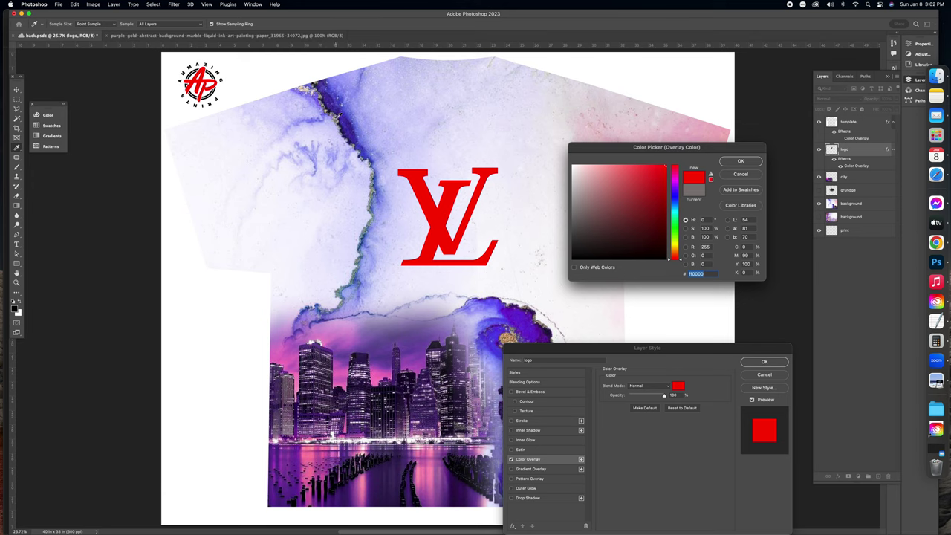
text(413191)
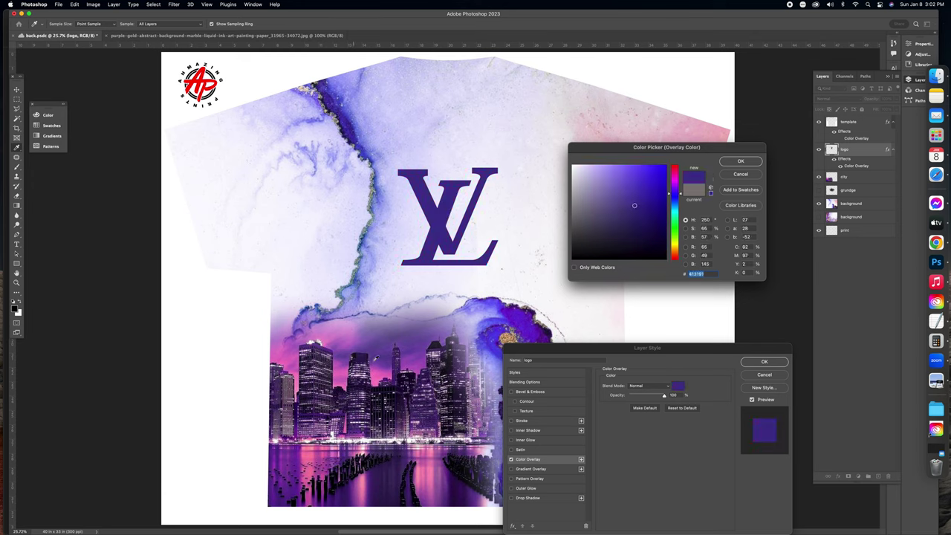
text(6324cd)
click(498, 341)
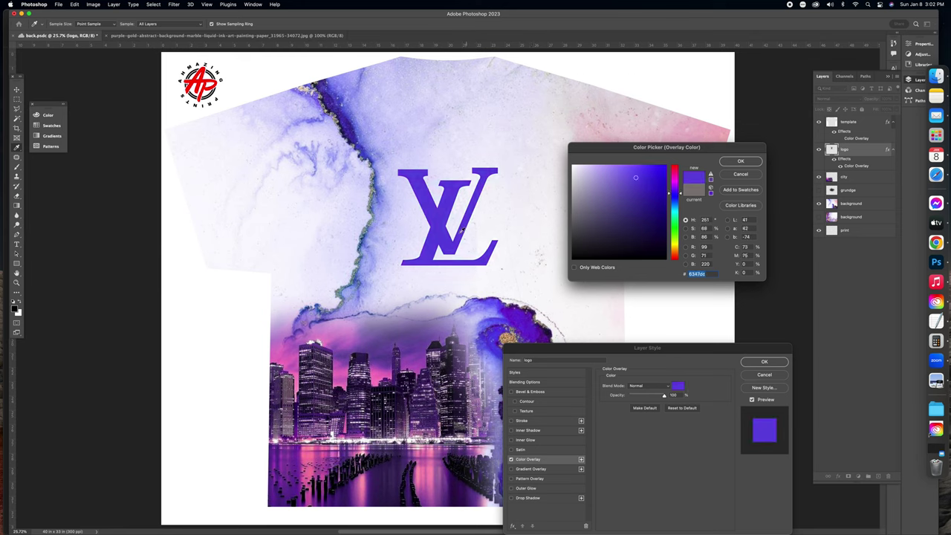
click(533, 314)
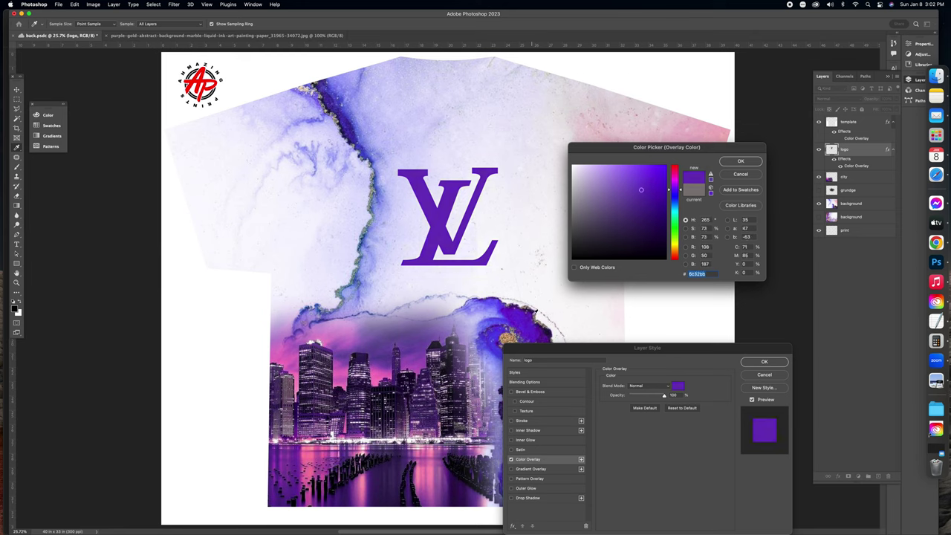
click(740, 161)
Add a black Drop Shadow and a white Stroke to the logo's layer style
drag(649, 346, 703, 123)
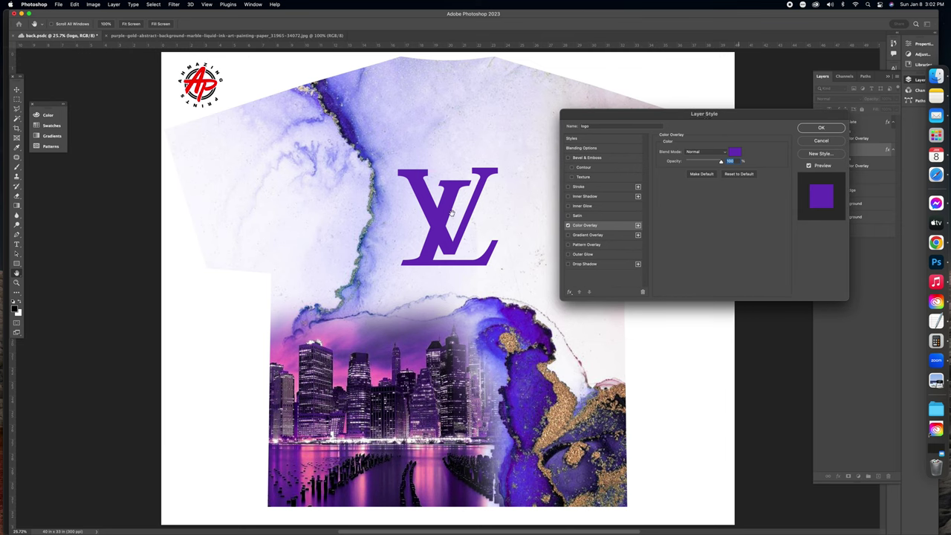
click(568, 186)
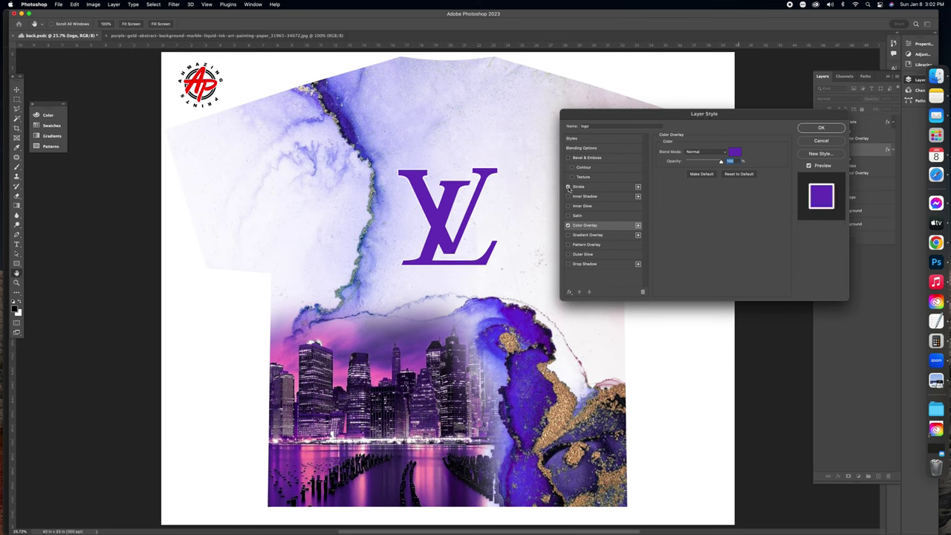
click(569, 187)
click(608, 264)
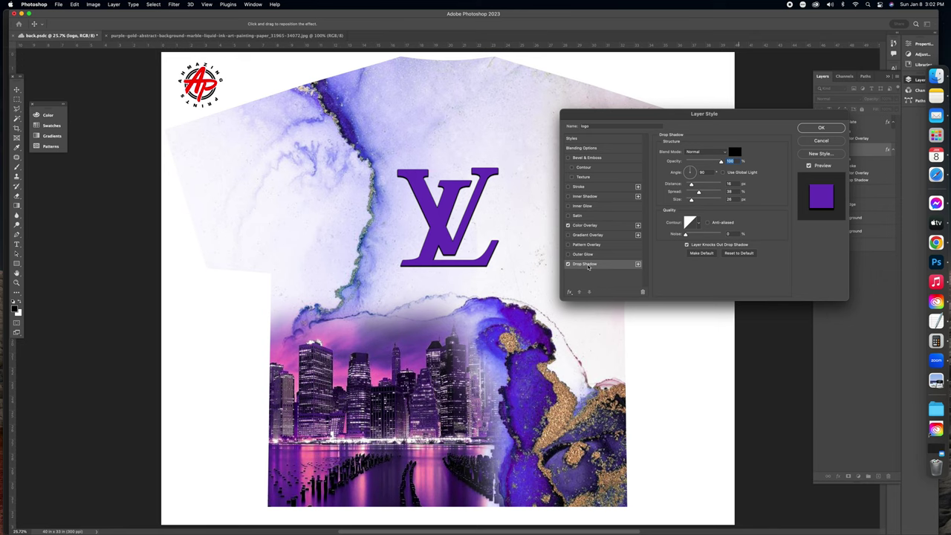
click(568, 187)
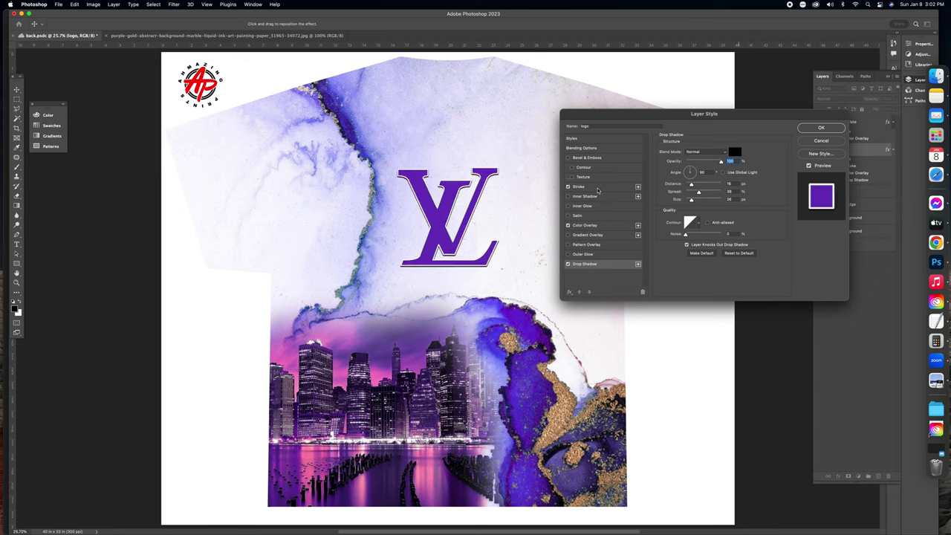
Compare the Outside, Inside and Center positions for the logo's stroke, set it to Inside, and apply the layer style
click(593, 187)
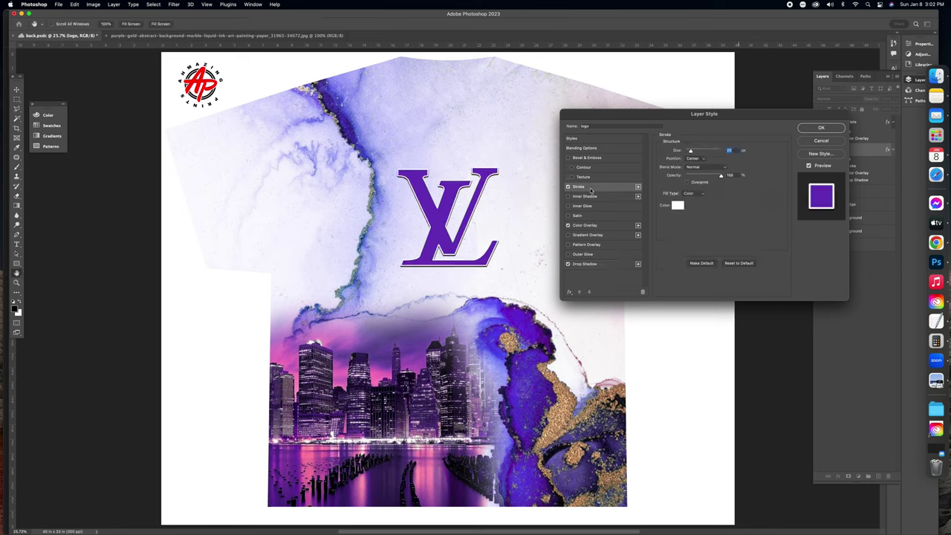
click(692, 159)
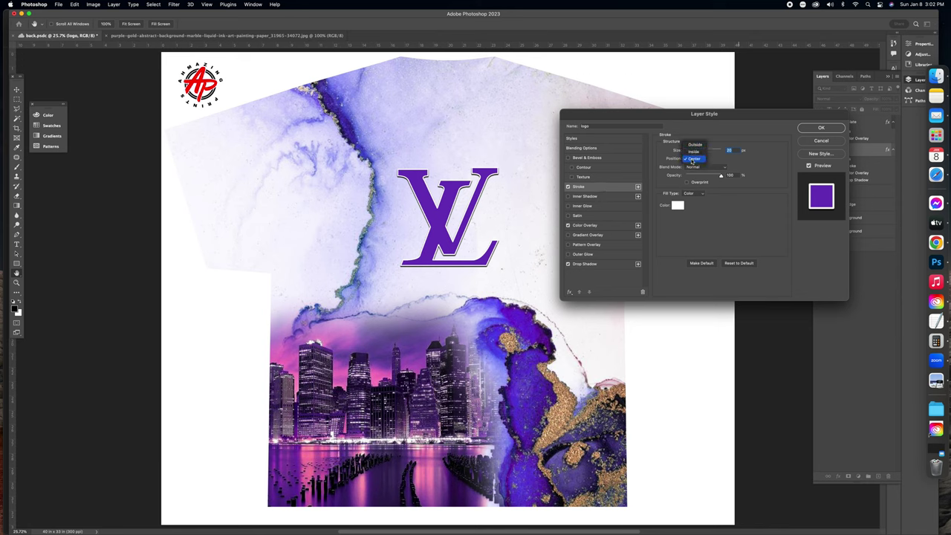
click(694, 151)
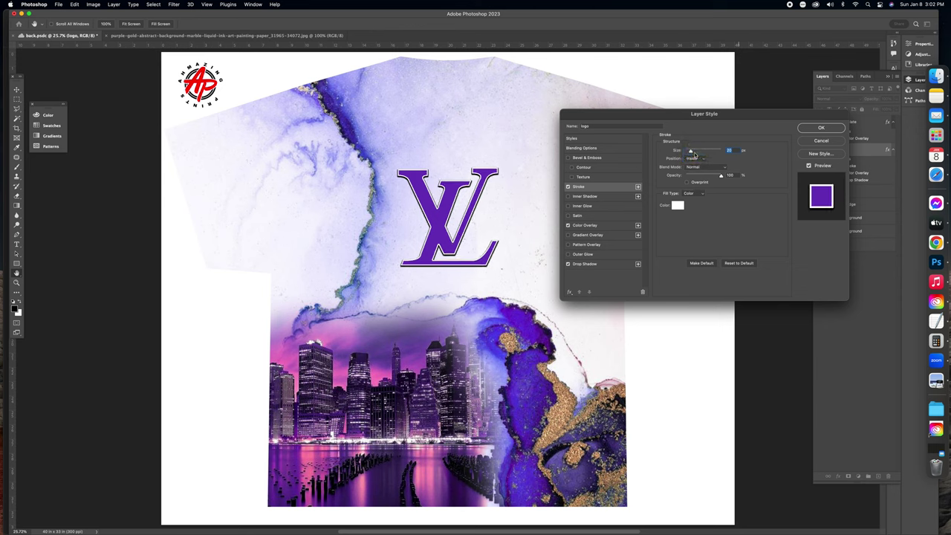
click(695, 156)
click(695, 153)
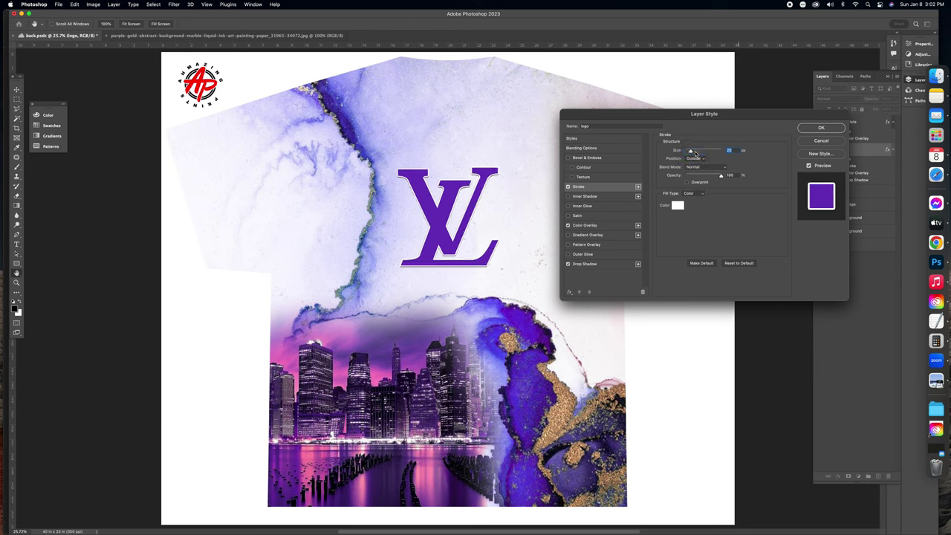
click(695, 157)
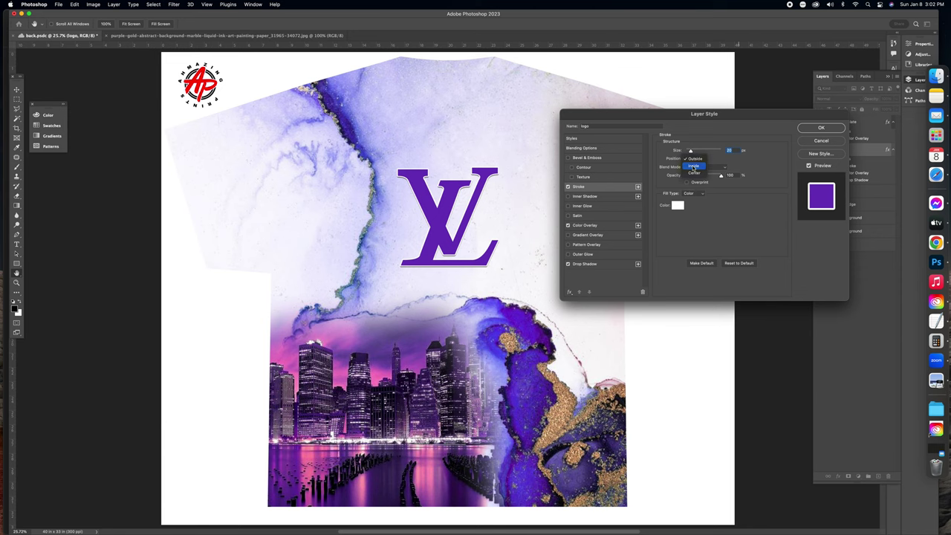
click(694, 166)
click(693, 158)
click(694, 166)
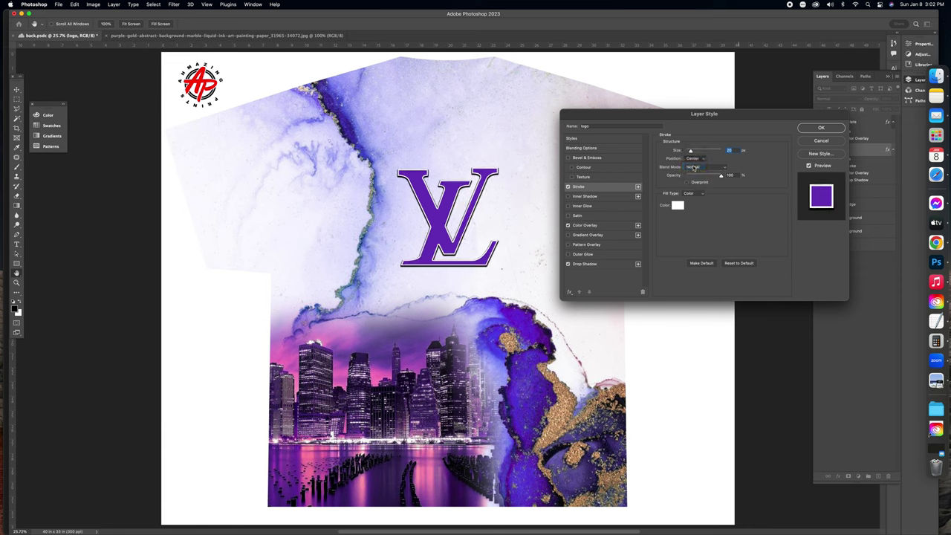
click(693, 158)
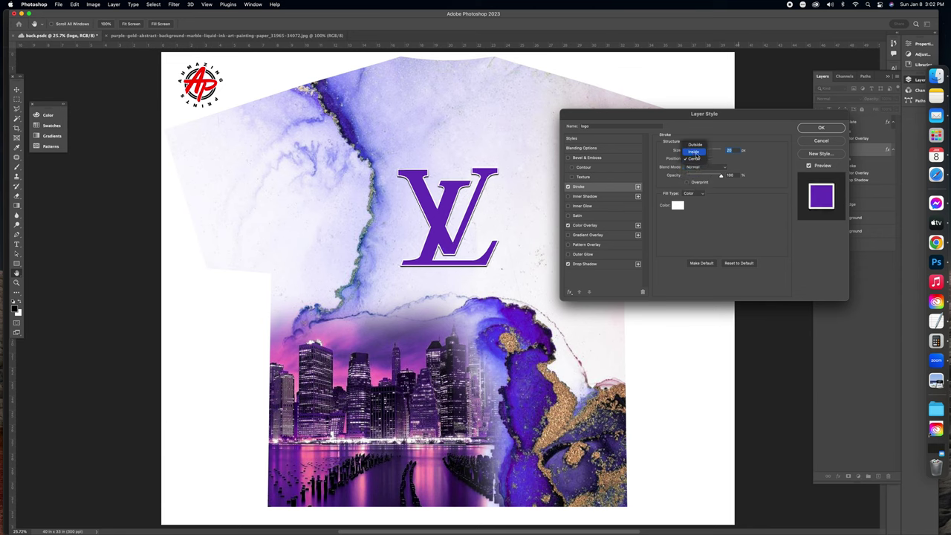
click(695, 152)
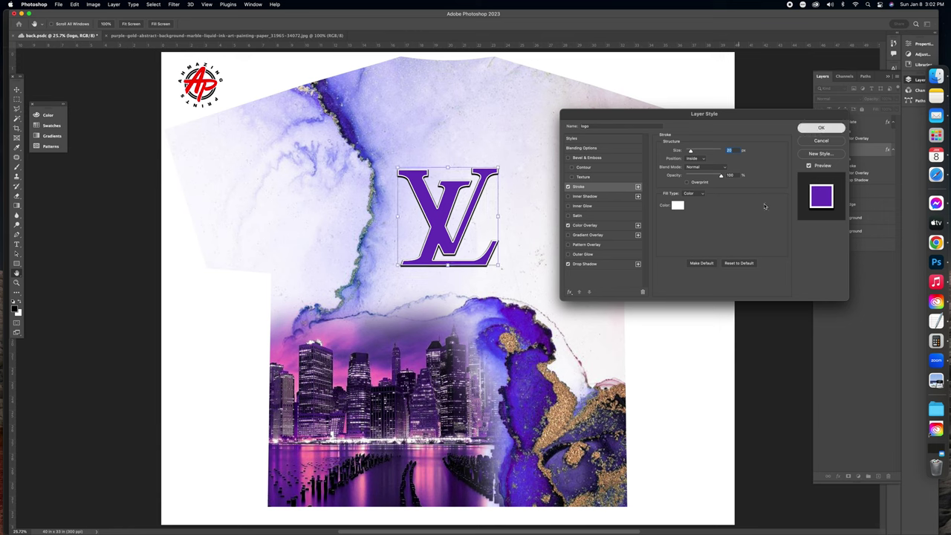
key(Return)
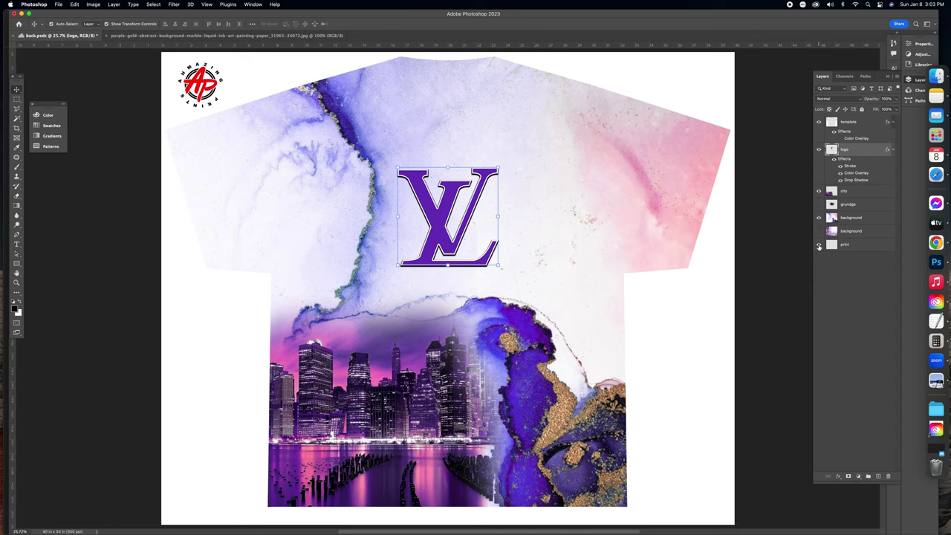
Move the print layer above the logo layer, then enlarge the LV pattern to about 1157% and place it over the shirt's centre
click(866, 251)
drag(866, 247, 865, 153)
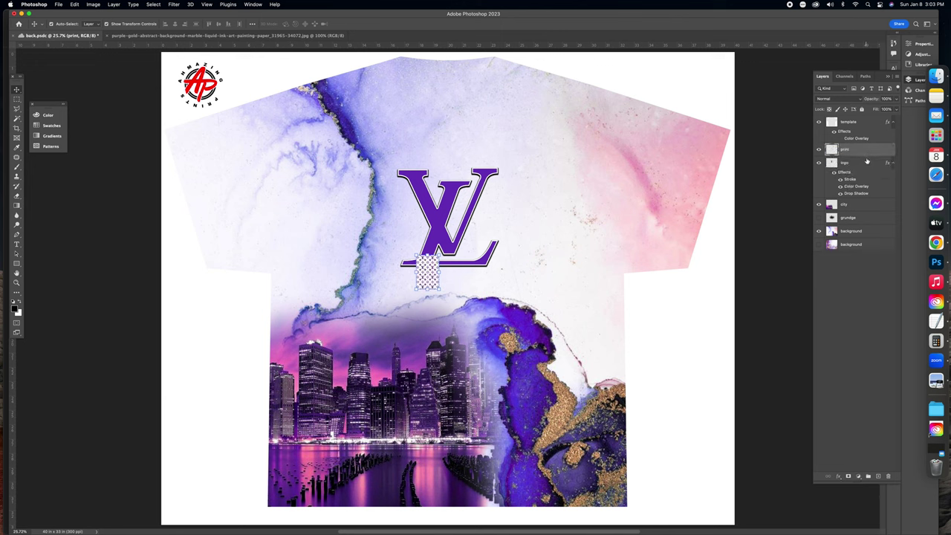
drag(440, 255, 595, 51)
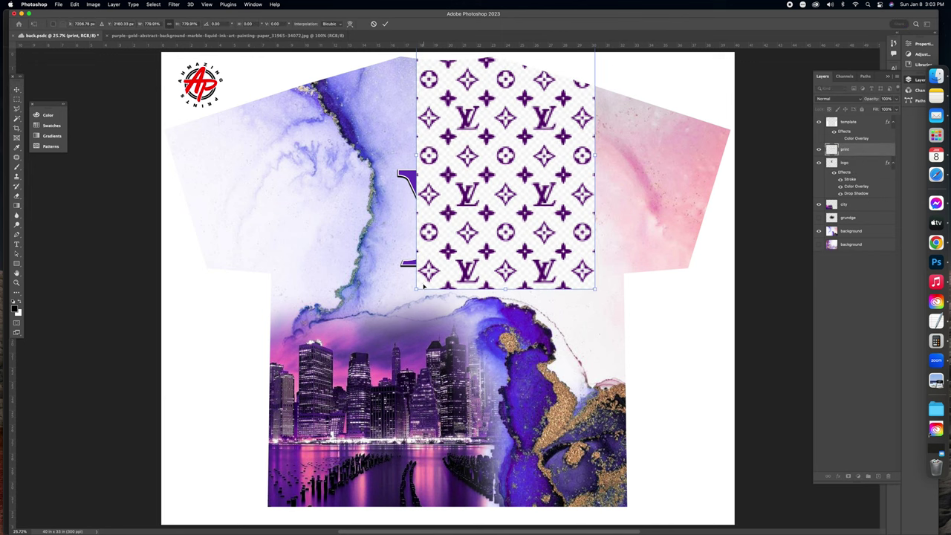
drag(415, 291, 365, 356)
drag(505, 267, 522, 265)
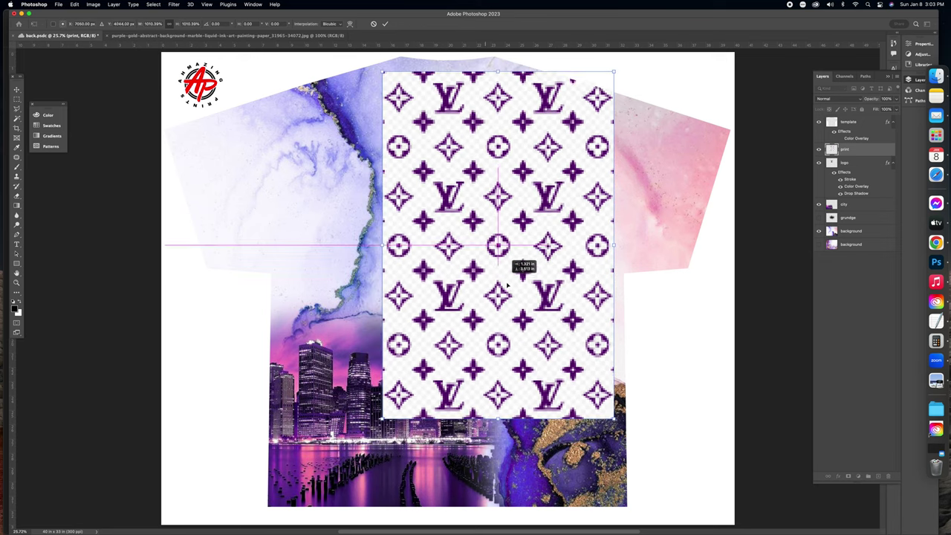
drag(615, 78, 648, 52)
drag(606, 145, 556, 181)
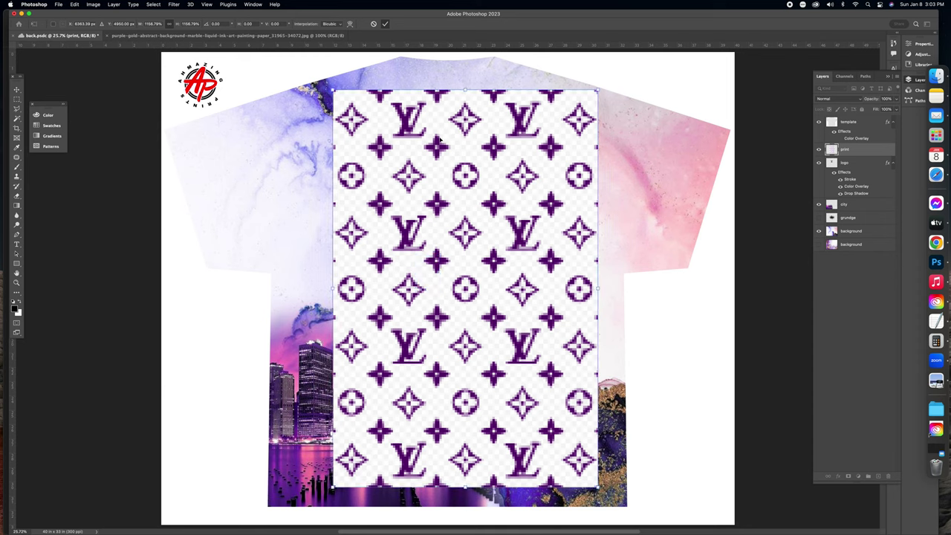
click(386, 24)
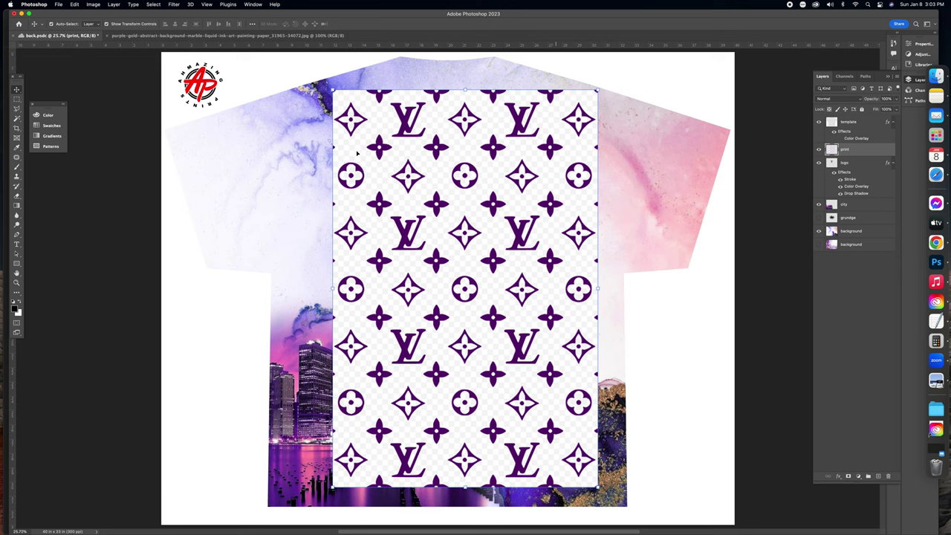
Save the document, then delete the print layer's light background using a Magic Wand selection, leaving only the purple motifs
key(ctrl+s)
key(w)
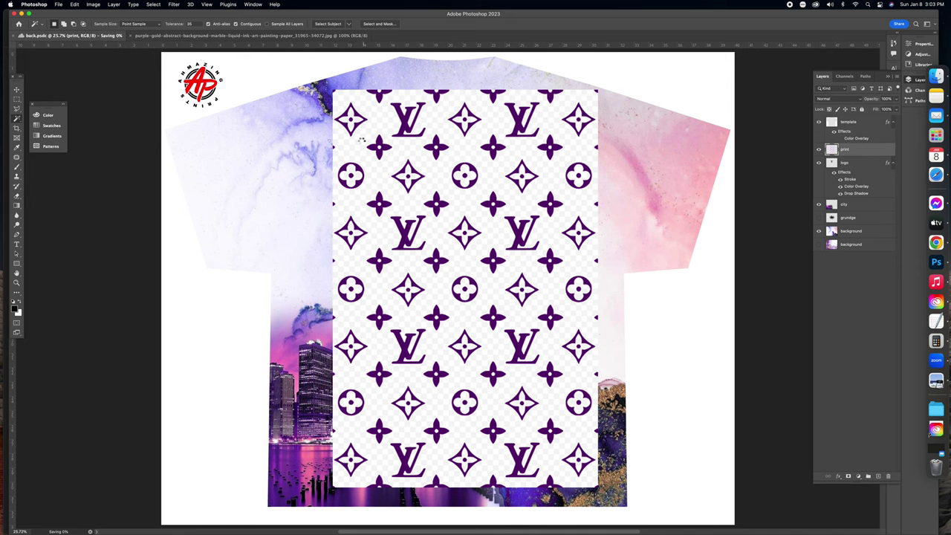
click(361, 142)
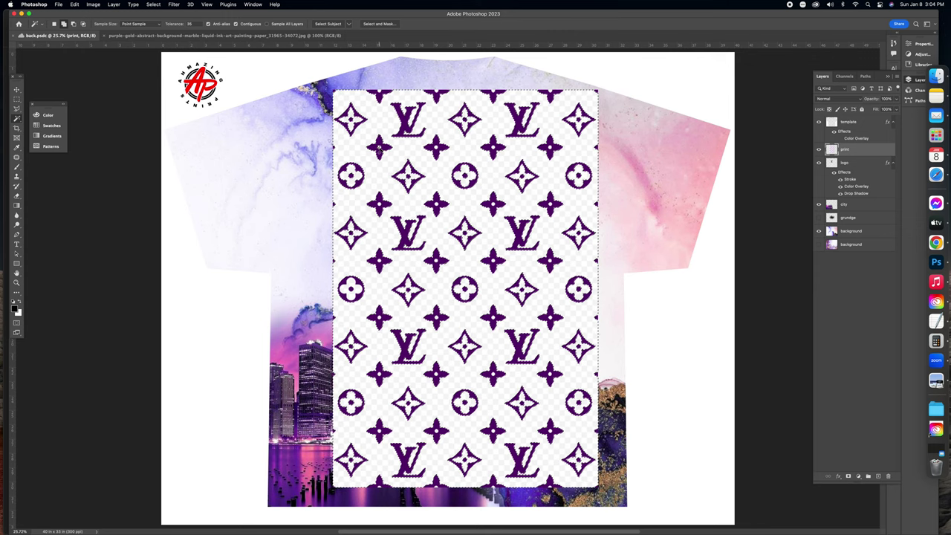
key(shift)
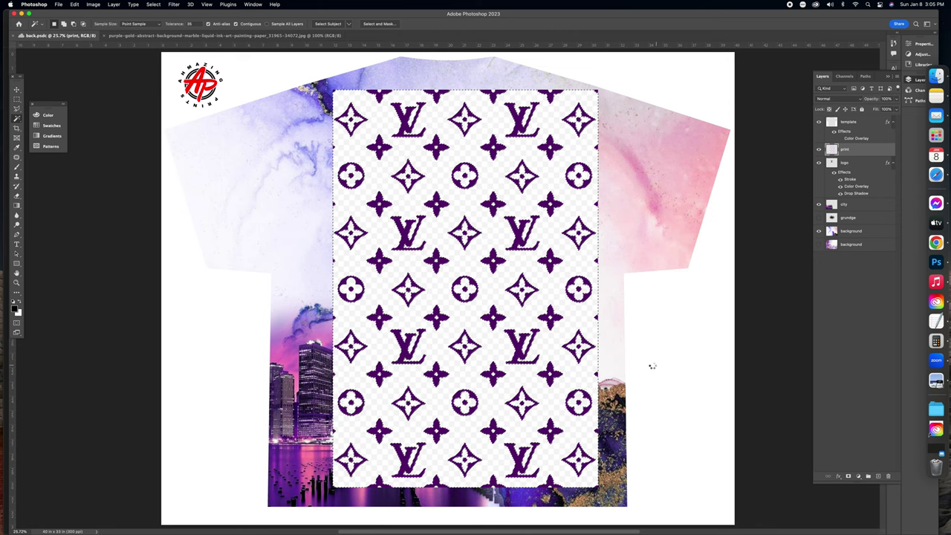
key(Delete)
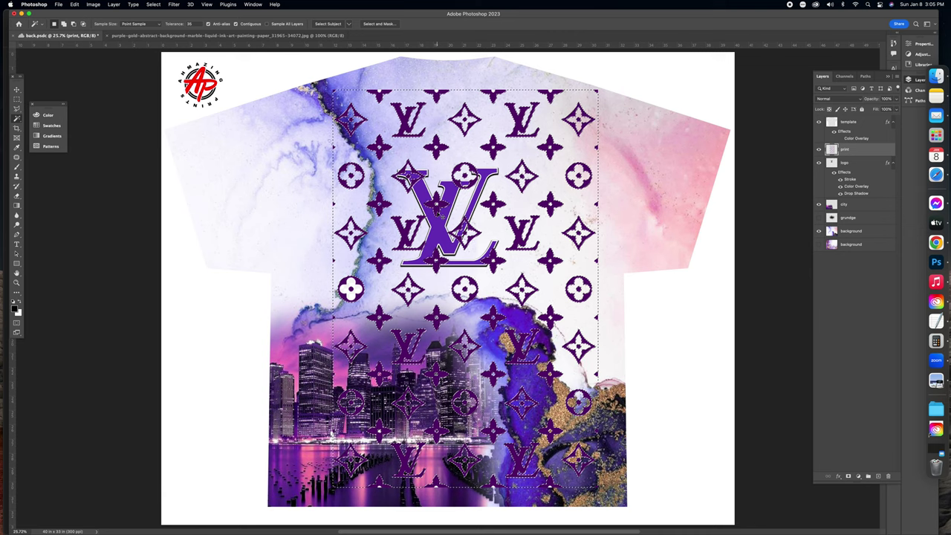
key(super+d)
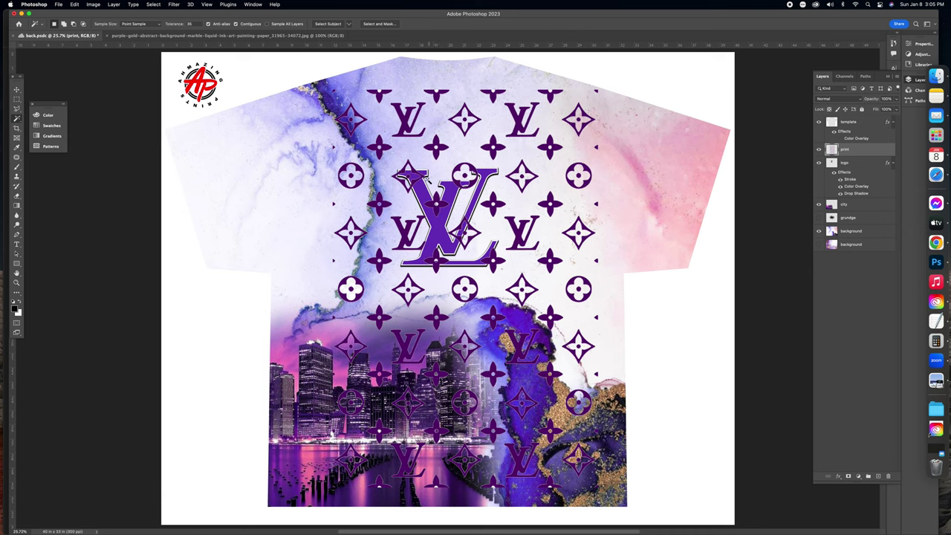
click(17, 93)
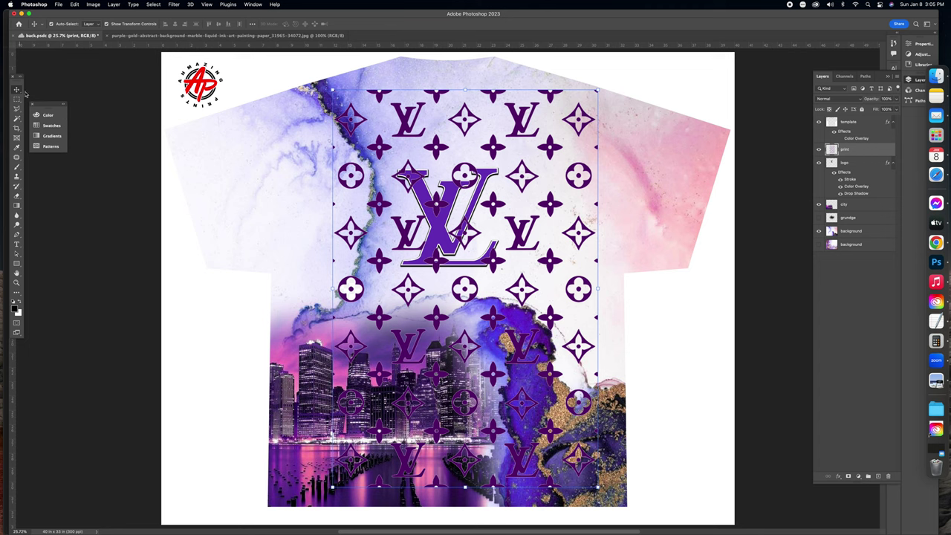
Move the print layer's LV pattern over the shirt's right half, then enlarge it to about 149%
drag(372, 291, 502, 243)
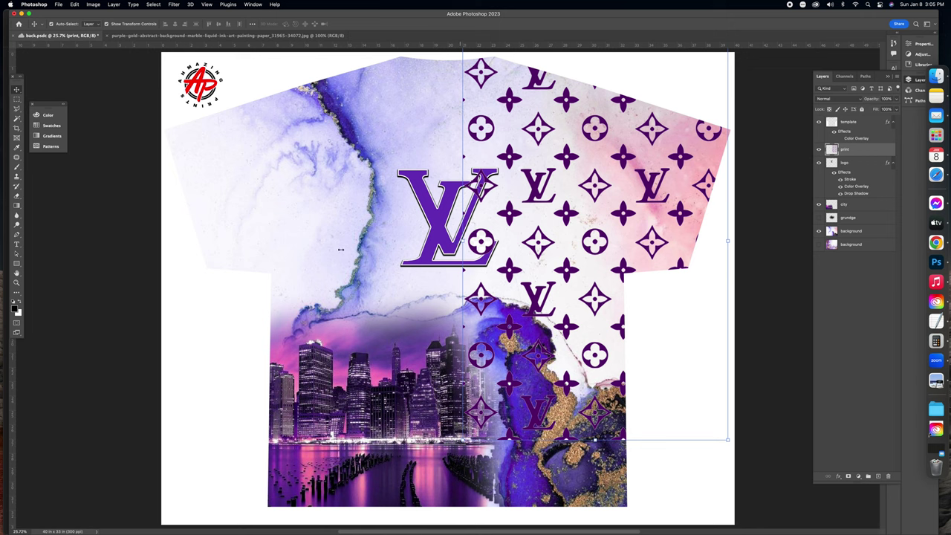
key(ctrl+t)
drag(463, 251, 337, 251)
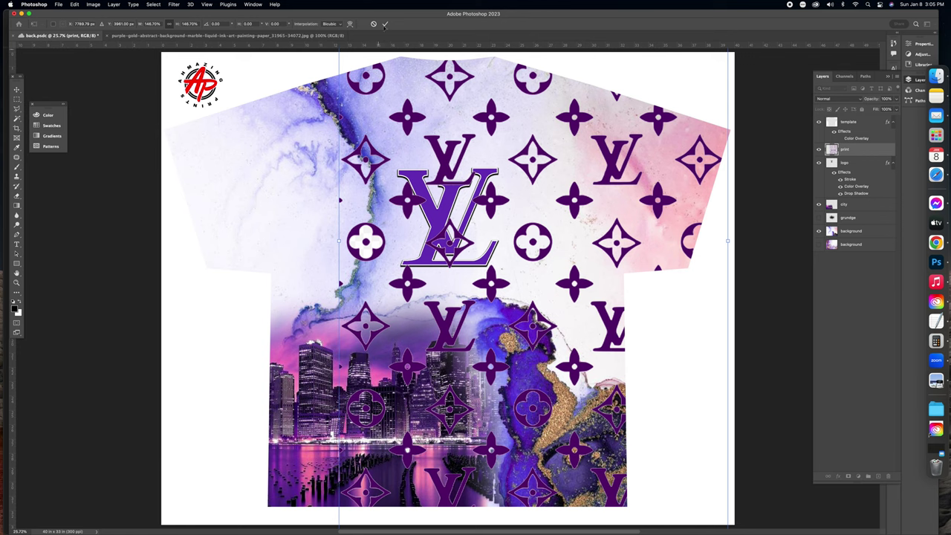
click(385, 23)
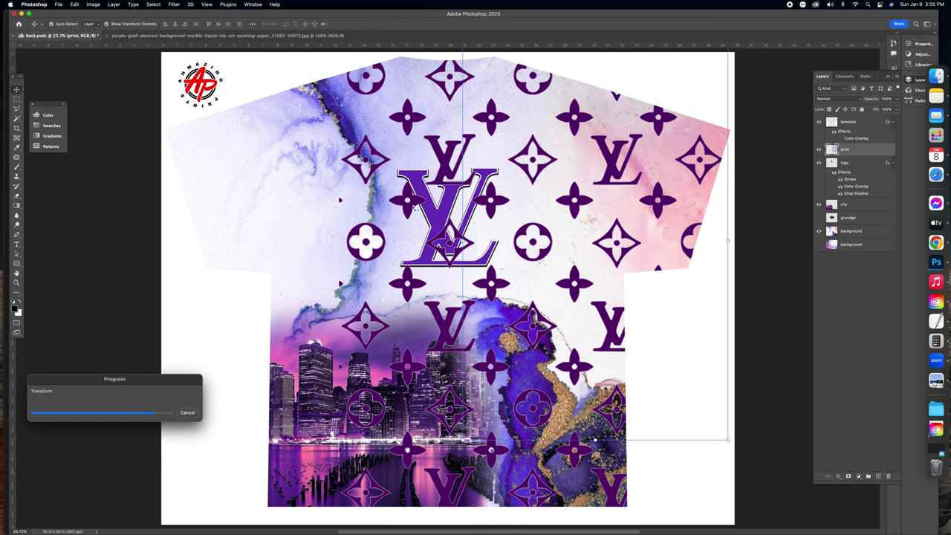
Erase the print pattern's motifs along its left edge and over the city and lower marble with a large soft Eraser
click(16, 195)
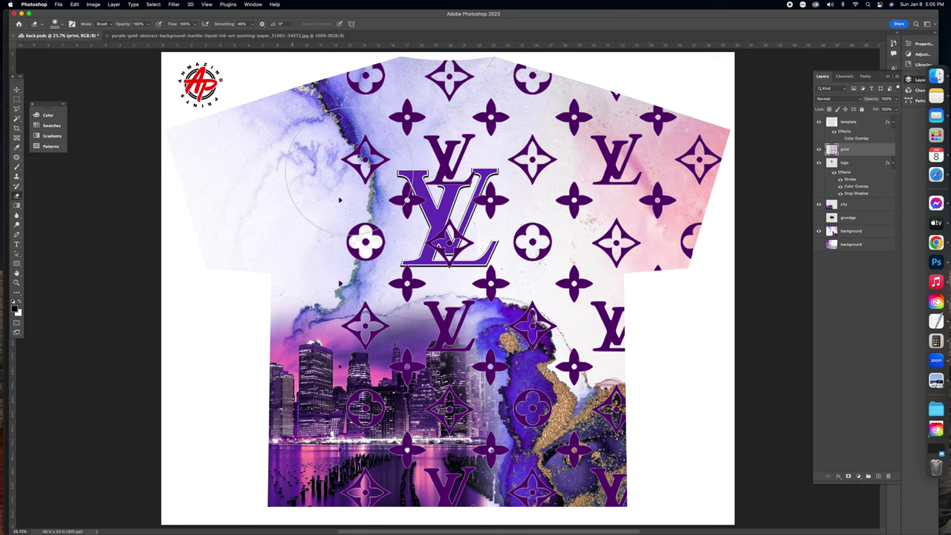
mouse_move(334, 134)
mouse_down()
mouse_move(308, 220)
mouse_move(368, 246)
mouse_move(407, 286)
mouse_move(417, 335)
mouse_move(476, 368)
mouse_move(416, 372)
mouse_move(468, 364)
mouse_move(430, 350)
mouse_move(446, 376)
mouse_move(535, 405)
mouse_move(535, 339)
mouse_move(507, 386)
mouse_move(513, 434)
mouse_move(446, 402)
mouse_move(372, 454)
mouse_move(478, 475)
mouse_move(407, 475)
mouse_move(614, 465)
mouse_move(492, 356)
mouse_move(407, 451)
mouse_move(513, 387)
mouse_move(494, 475)
mouse_move(637, 446)
mouse_move(637, 457)
mouse_move(645, 453)
mouse_move(613, 439)
mouse_up()
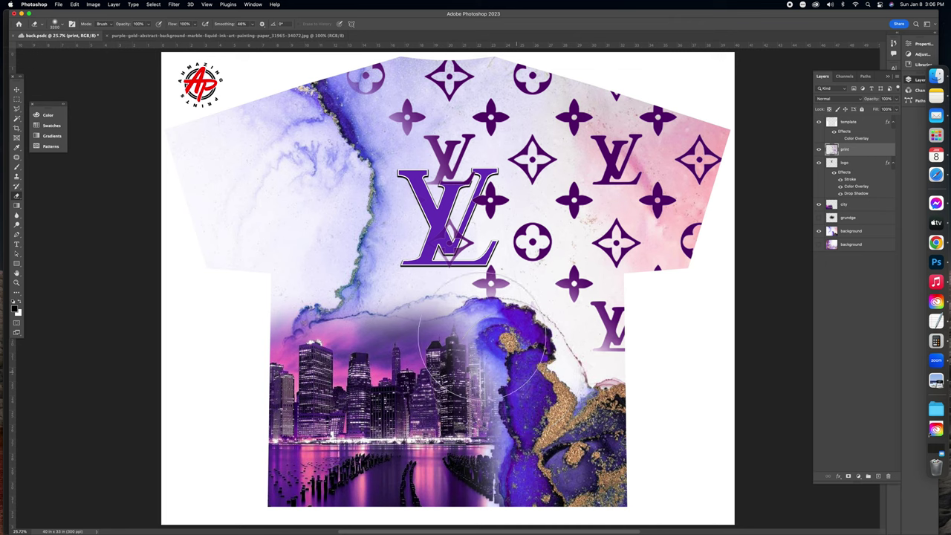
key(v)
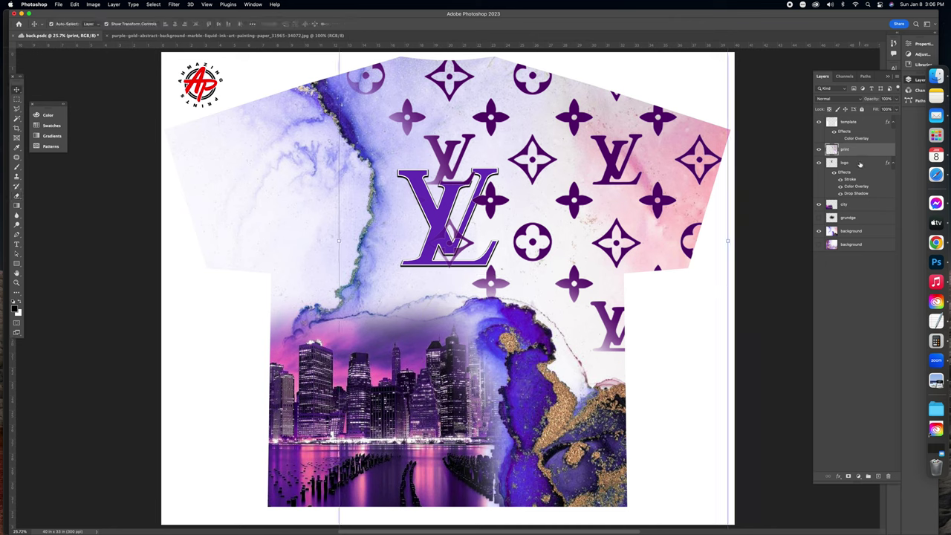
Move the logo layer above the print layer, then reduce the print layer's opacity to 24%
click(860, 164)
drag(862, 165, 861, 151)
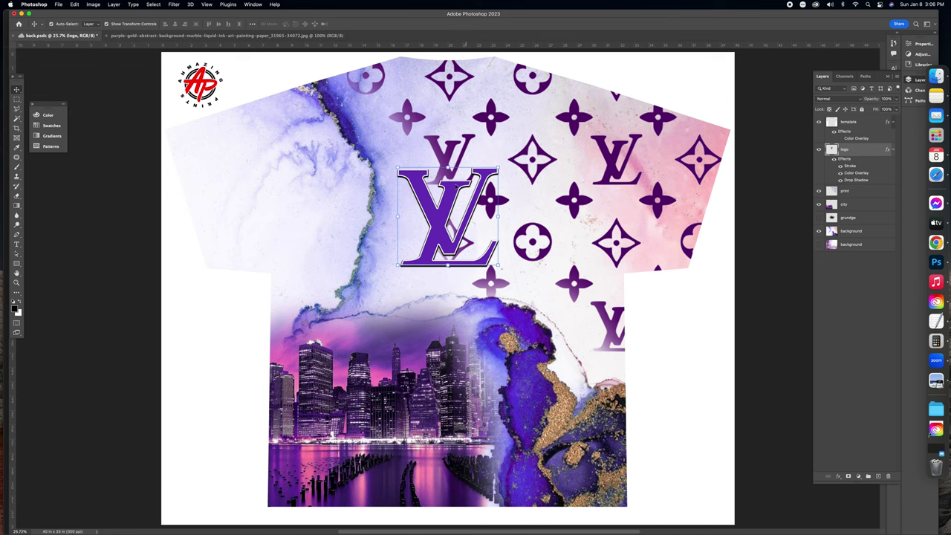
click(605, 158)
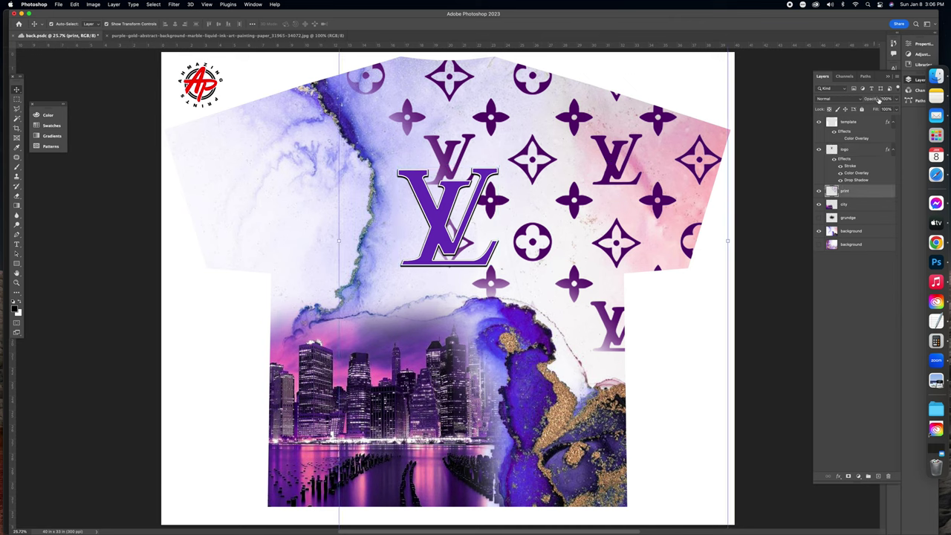
drag(871, 101, 870, 102)
drag(864, 101, 874, 102)
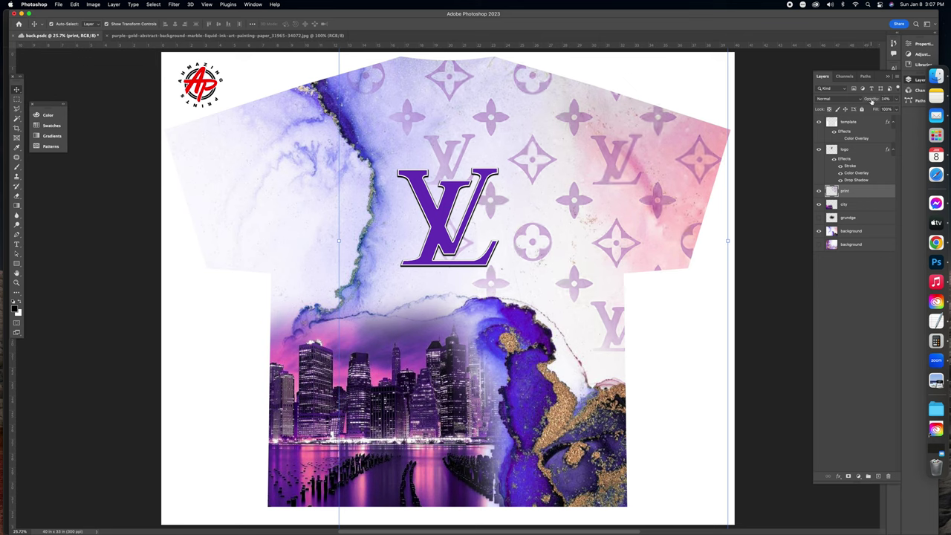
Show the grundge layer and move its black splatter up and left on the shirt
click(819, 217)
click(819, 217)
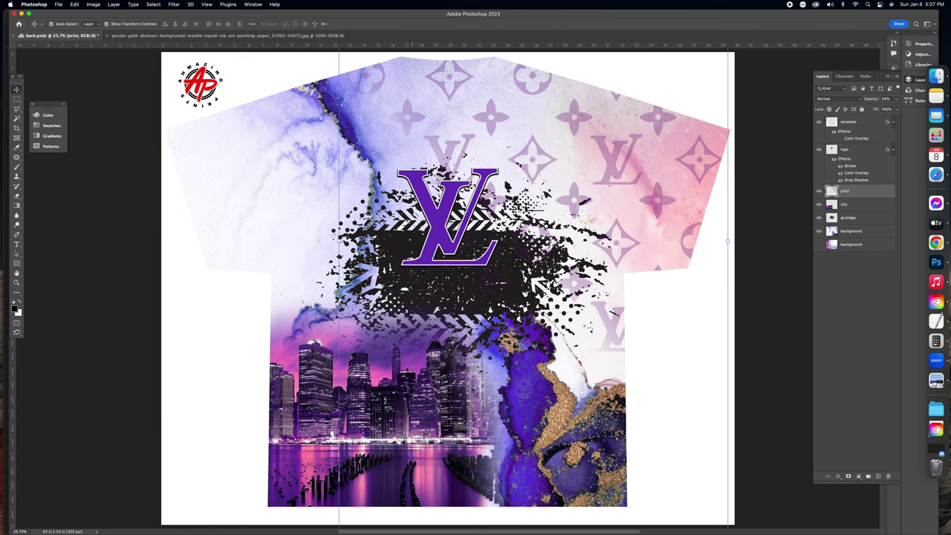
click(390, 243)
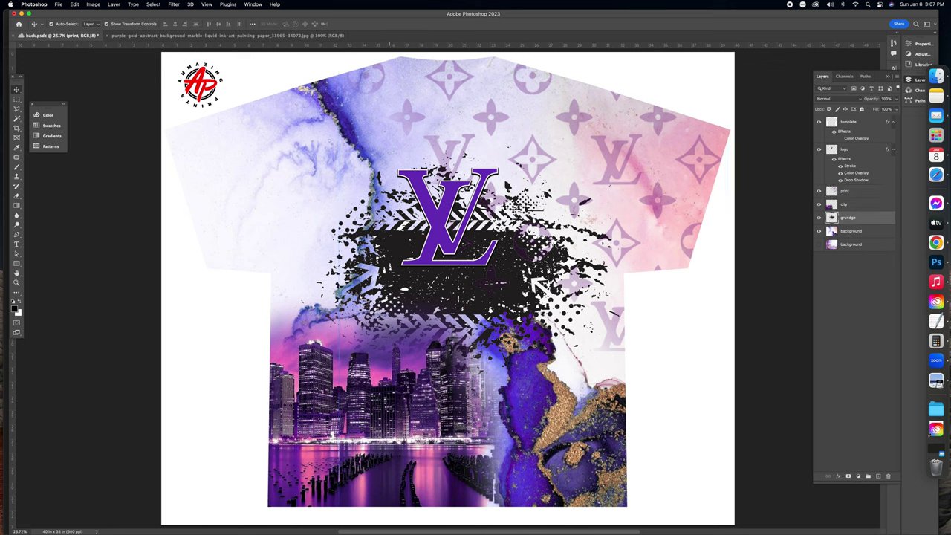
drag(389, 239, 333, 211)
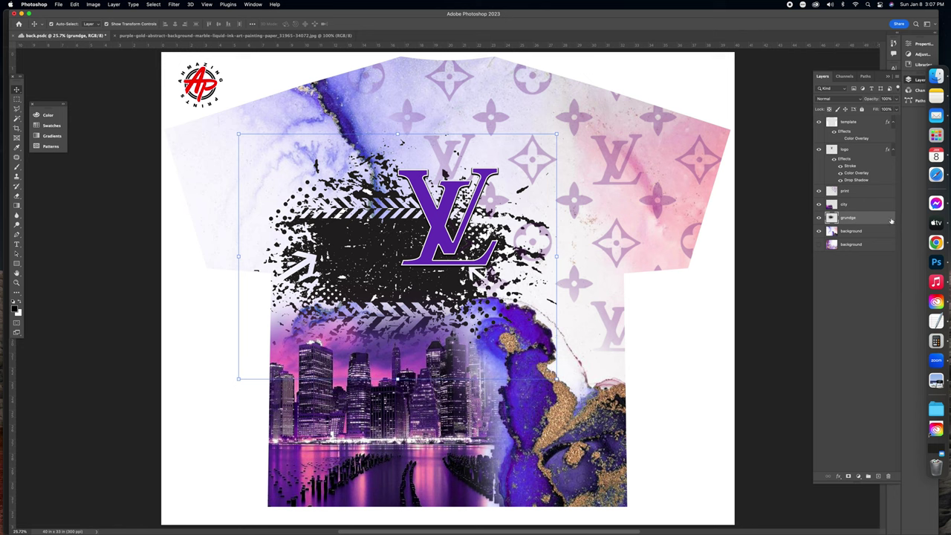
Apply a white Color Overlay to the grundge layer
double_click(891, 220)
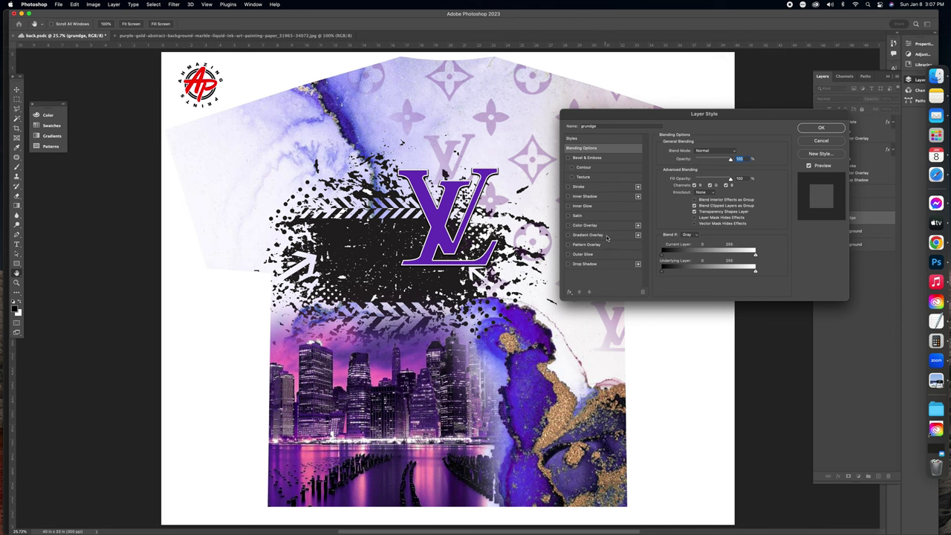
click(585, 225)
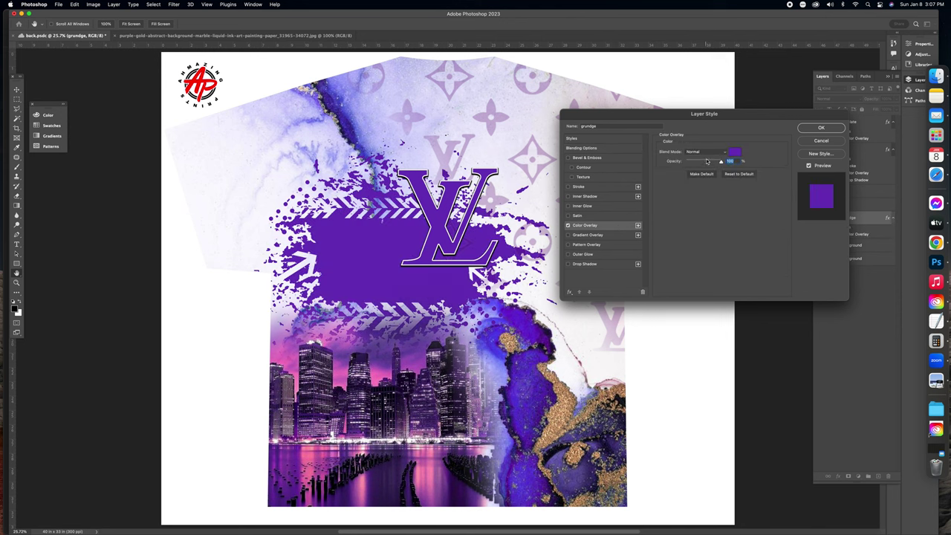
click(735, 152)
click(582, 168)
drag(581, 169, 572, 165)
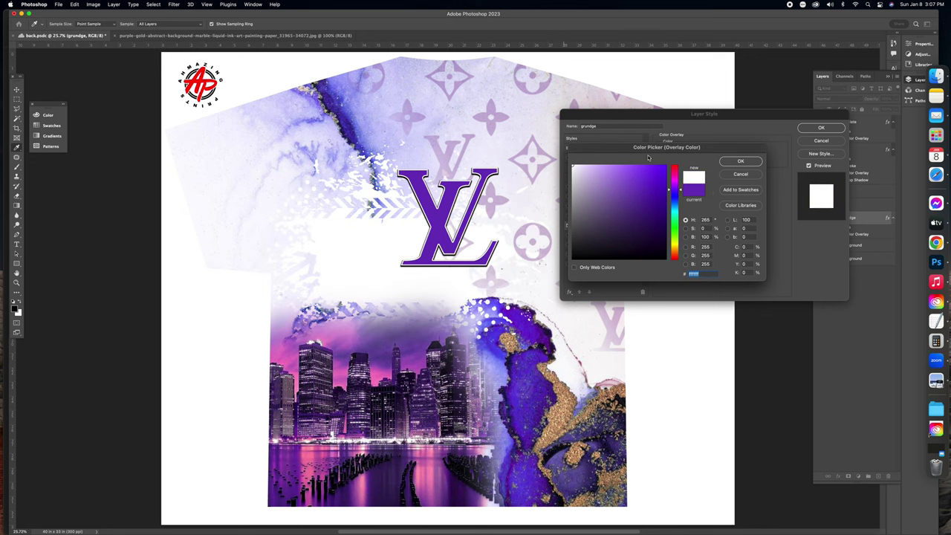
click(732, 161)
click(821, 128)
Place the white grunge over the shirt's left sleeve, then duplicate it and place the copy over the right sleeve
drag(384, 257, 212, 176)
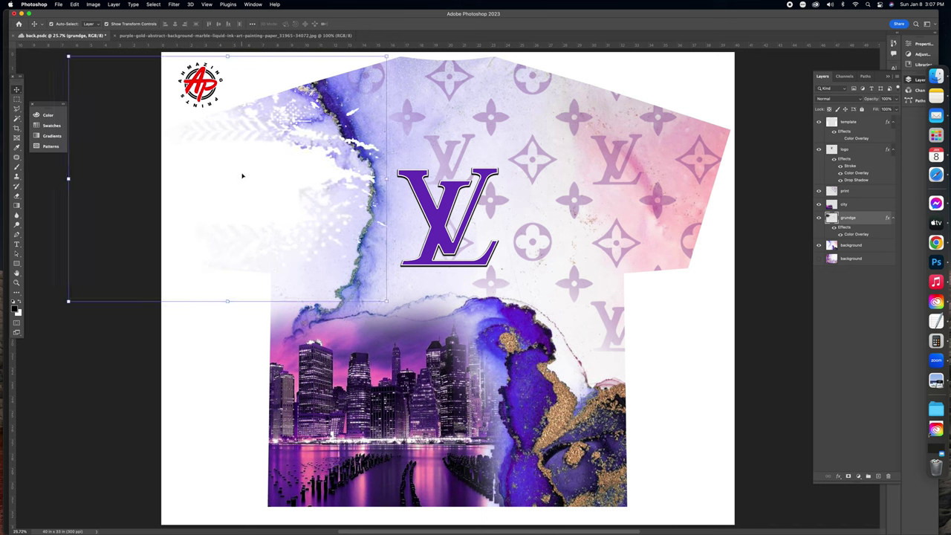
right_click(866, 219)
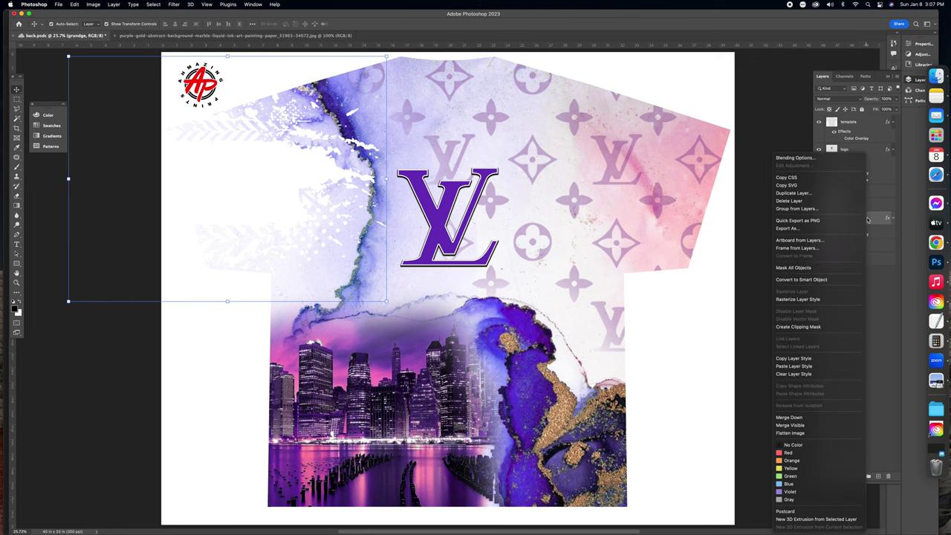
click(795, 193)
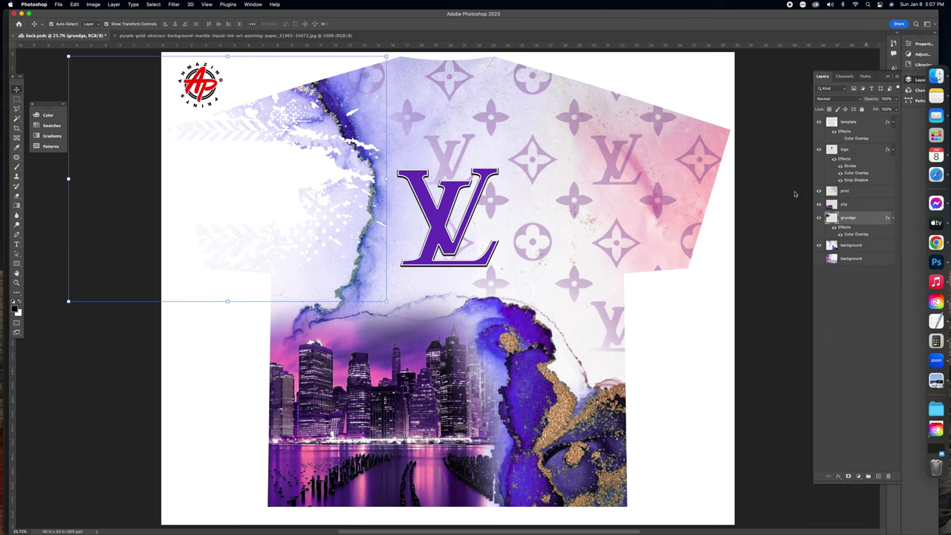
click(535, 248)
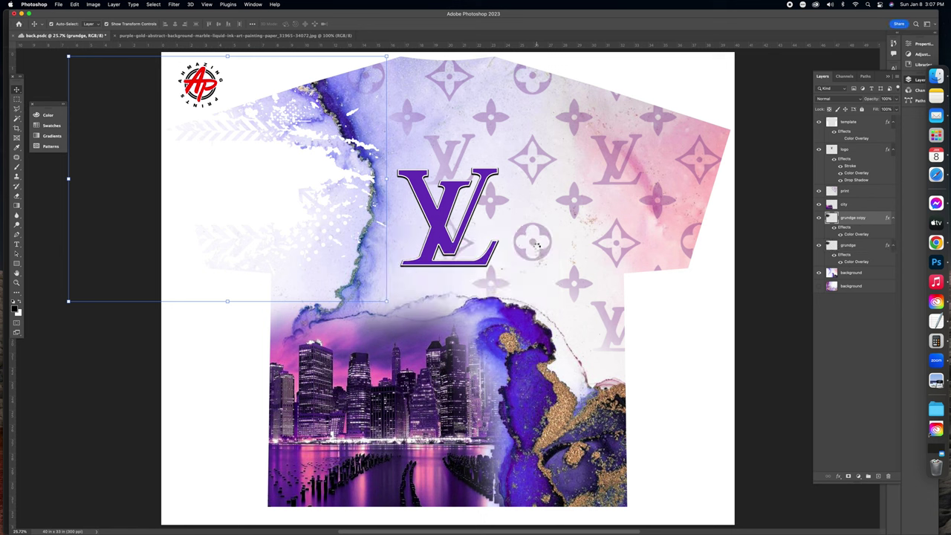
drag(205, 165, 660, 184)
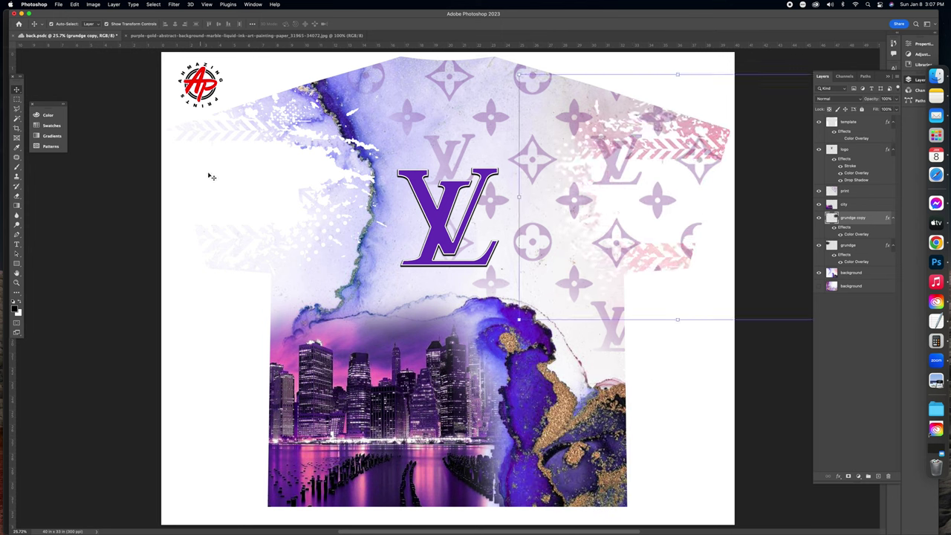
Duplicate the left sleeve's grunge, place the copy over the shirt's lower half, and move it above the city layer
click(279, 172)
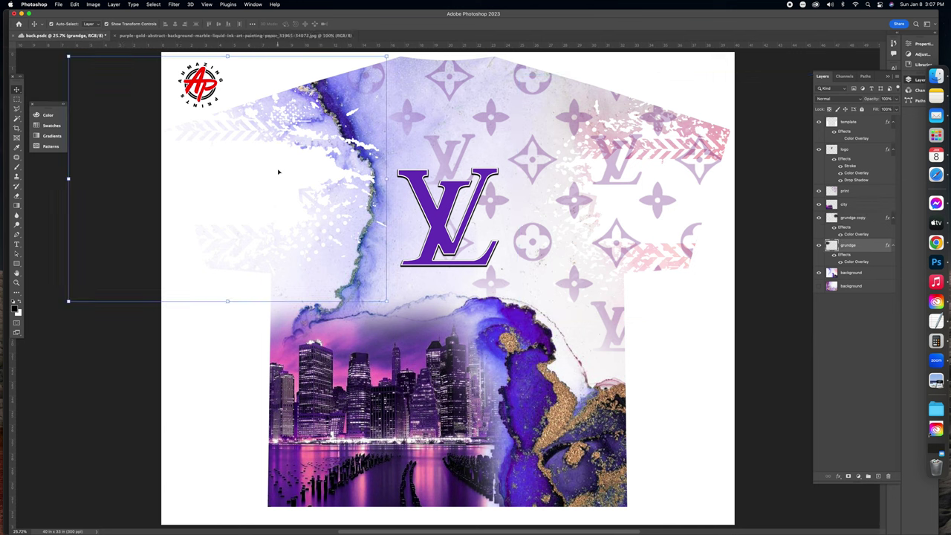
right_click(861, 253)
click(794, 193)
key(Return)
drag(359, 179, 520, 406)
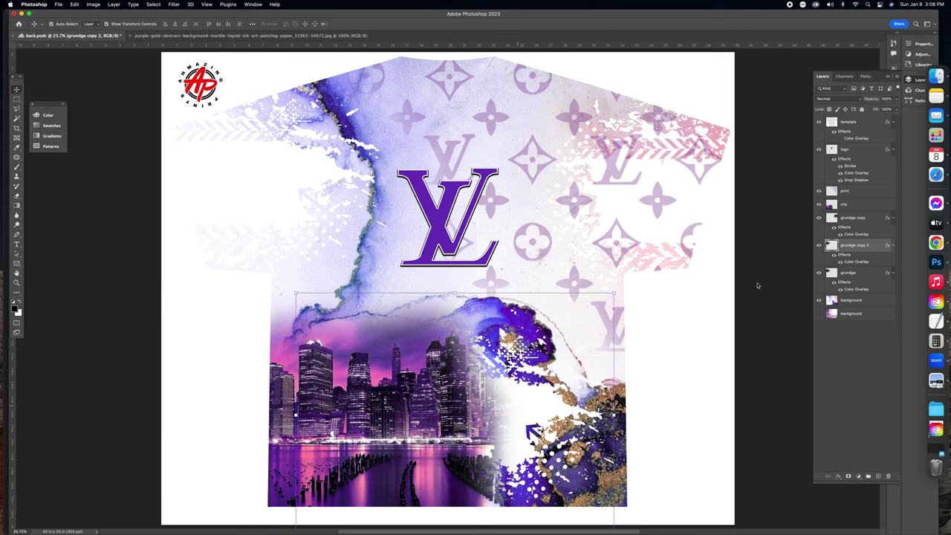
drag(866, 244, 877, 198)
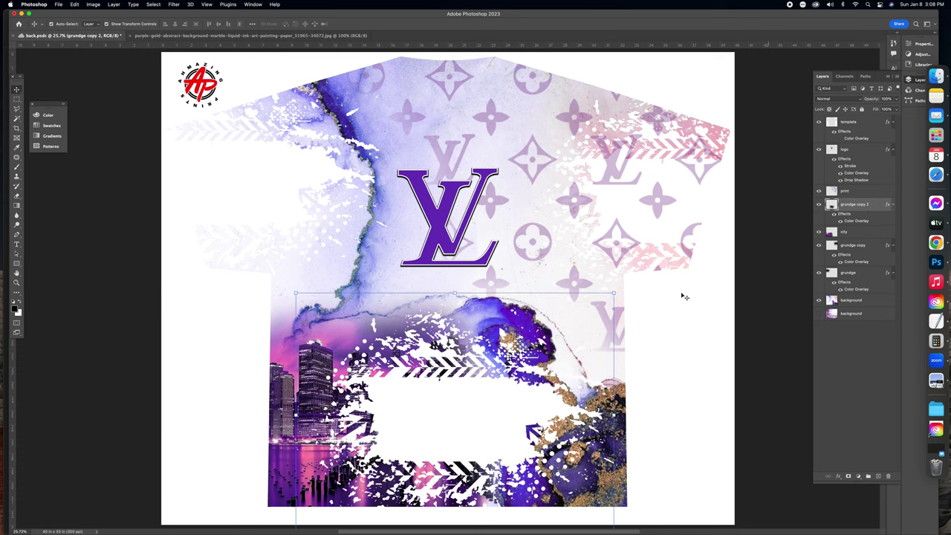
drag(528, 400, 508, 377)
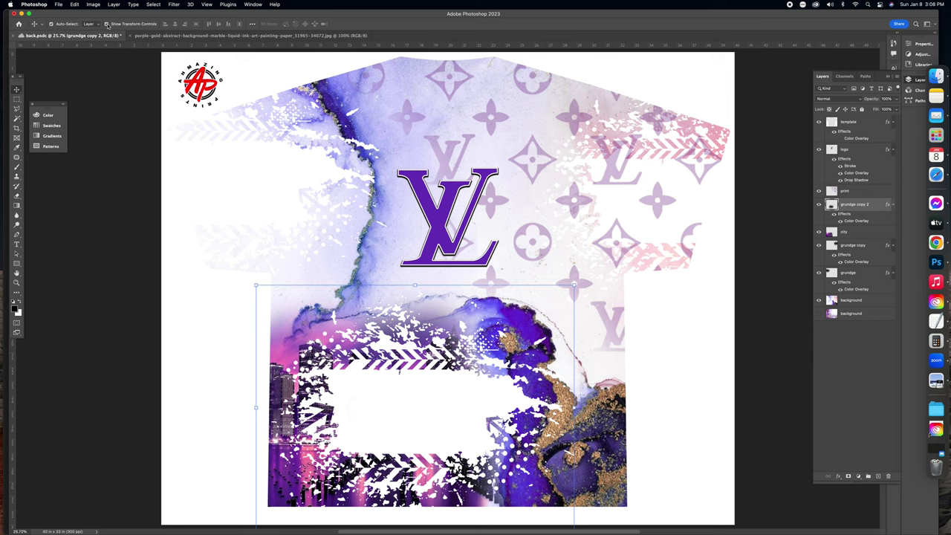
Try selecting the city and grundge layers with Auto-Select and Show Transform Controls off, and turn both options back on
click(106, 24)
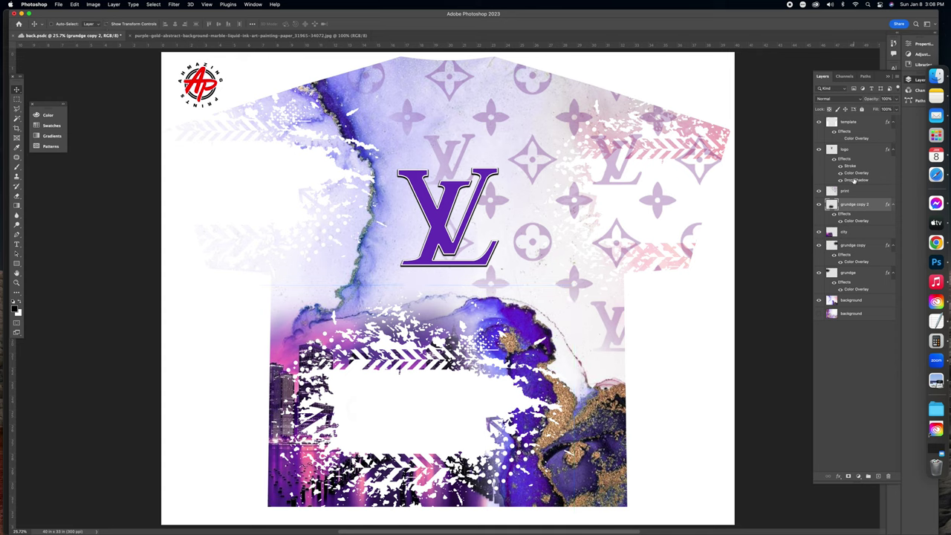
click(854, 231)
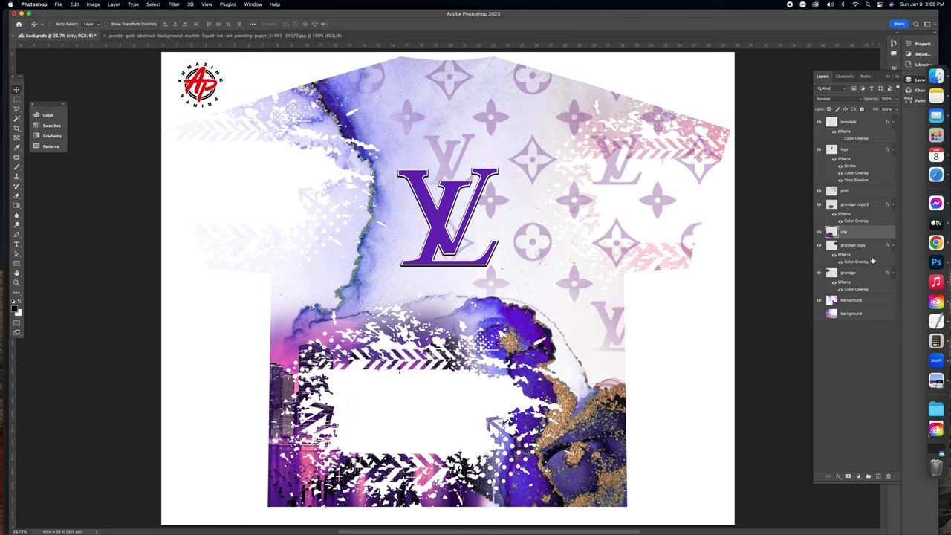
click(873, 275)
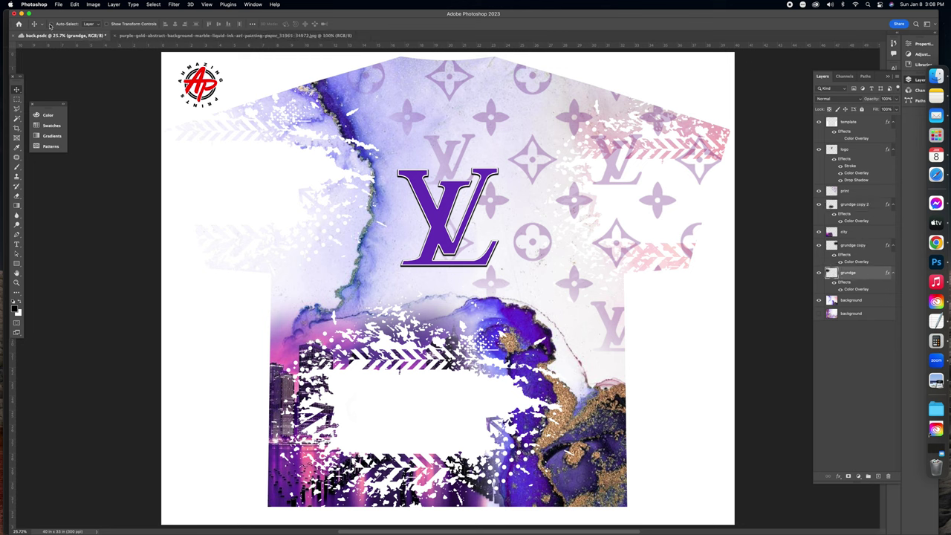
click(108, 24)
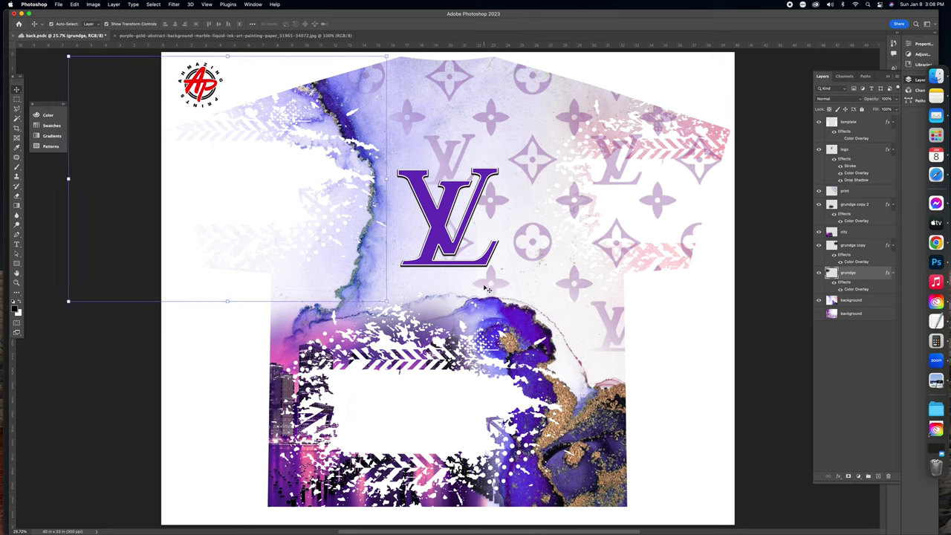
Scale the lower grunge copy to about 76%, rotate it to about -124°, and place it at the shirt's lower-right corner
click(424, 389)
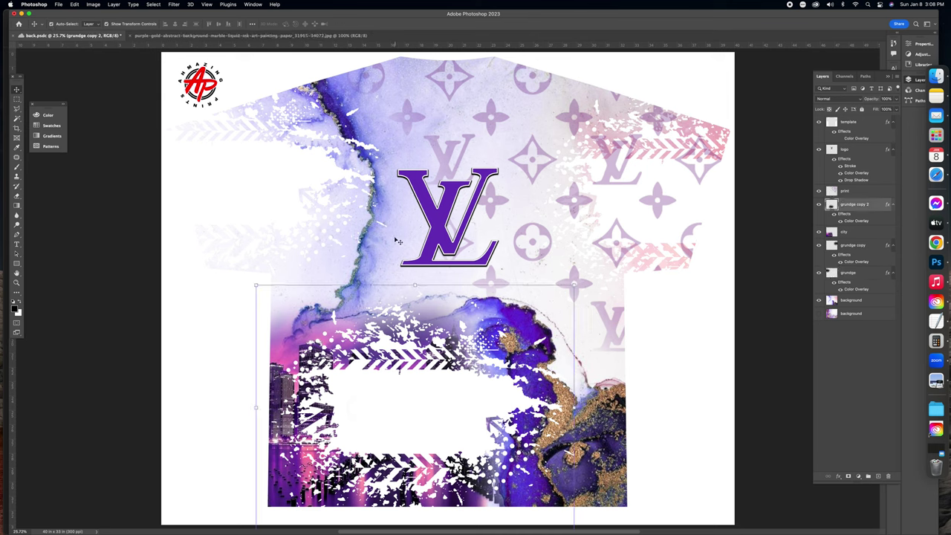
drag(576, 285, 389, 428)
drag(533, 483, 520, 320)
drag(457, 331, 604, 365)
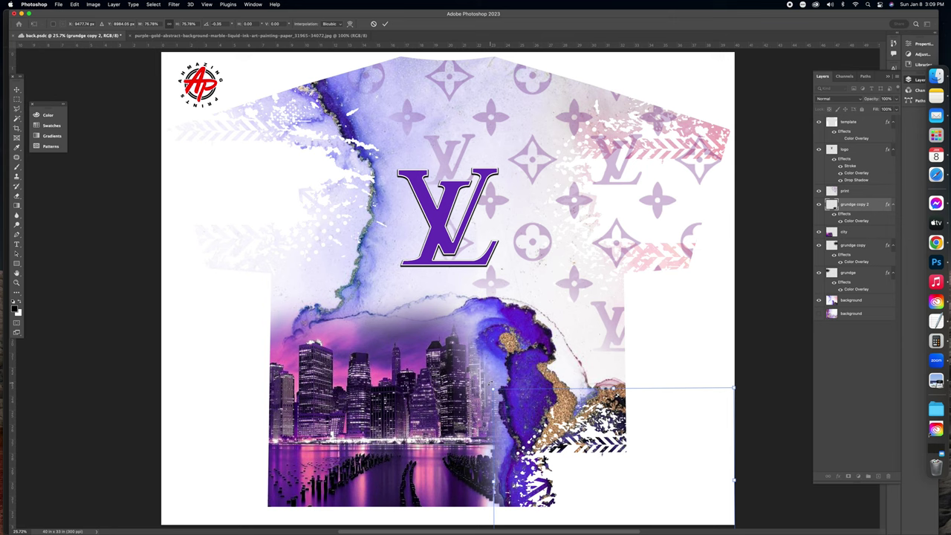
drag(497, 392, 455, 401)
drag(671, 349, 531, 445)
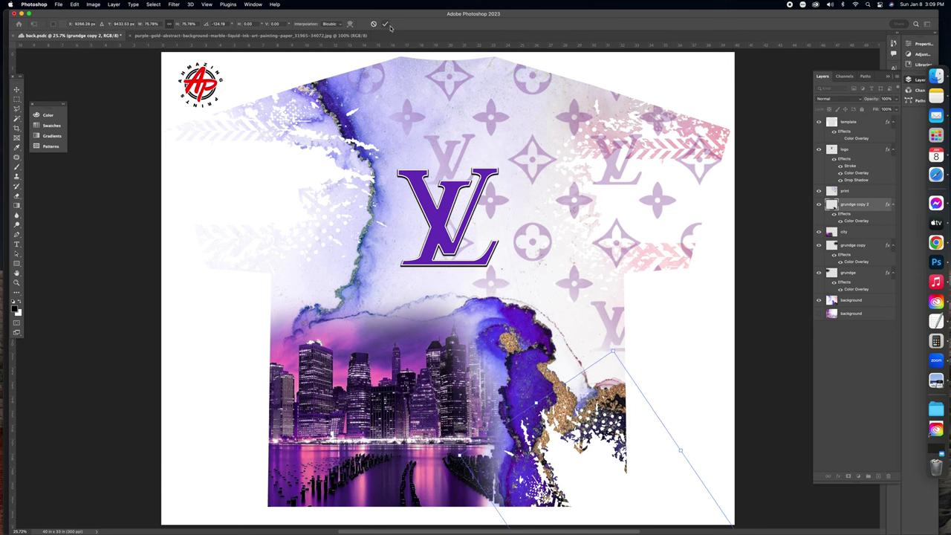
click(385, 23)
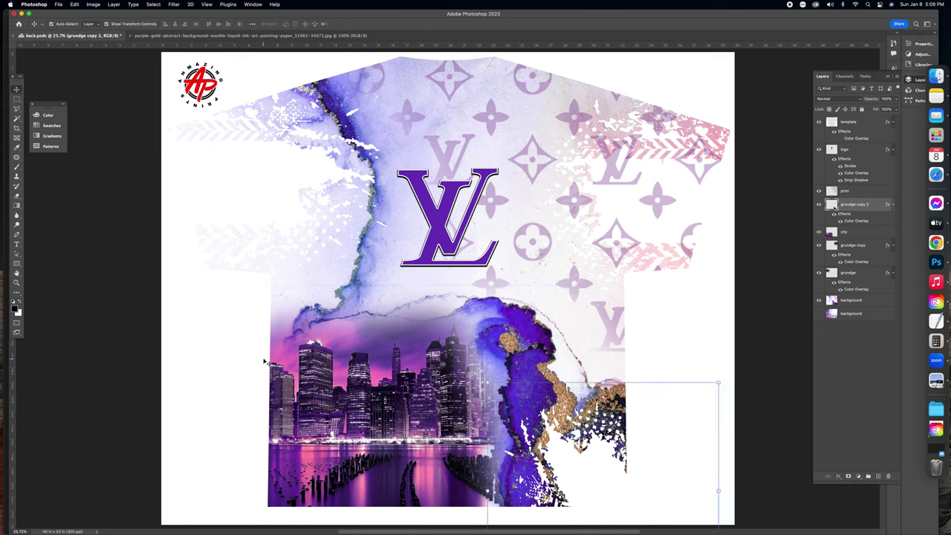
Preview a black Color Overlay on the template layer, then cancel the layer style
click(252, 86)
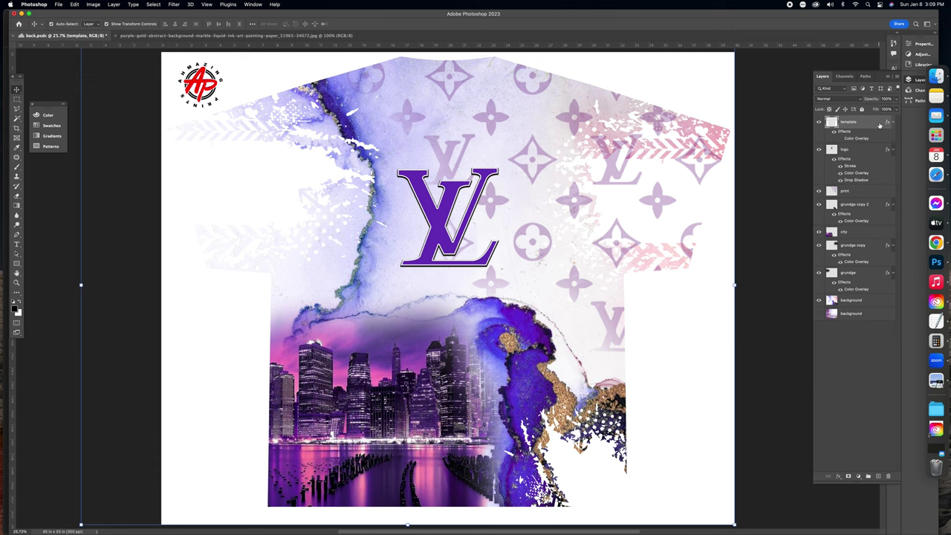
double_click(880, 124)
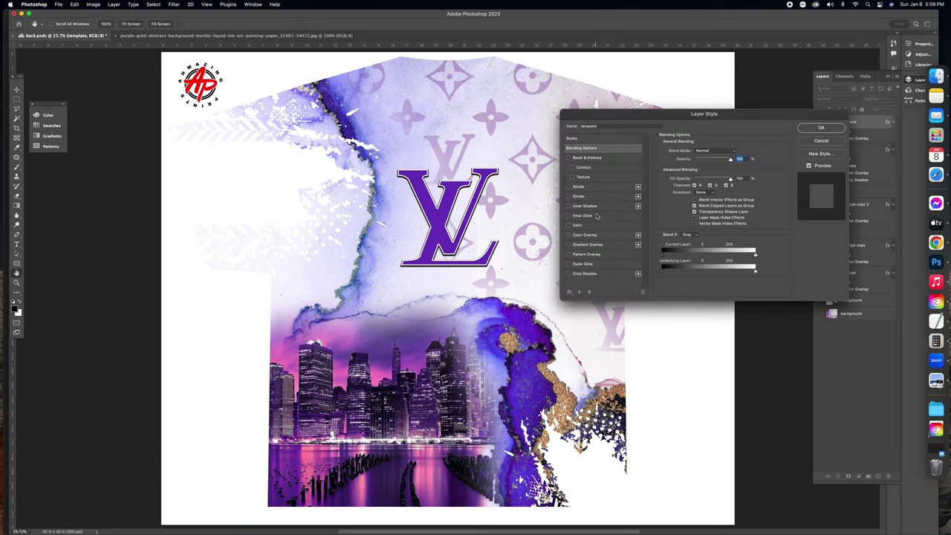
click(614, 238)
drag(728, 118, 797, 284)
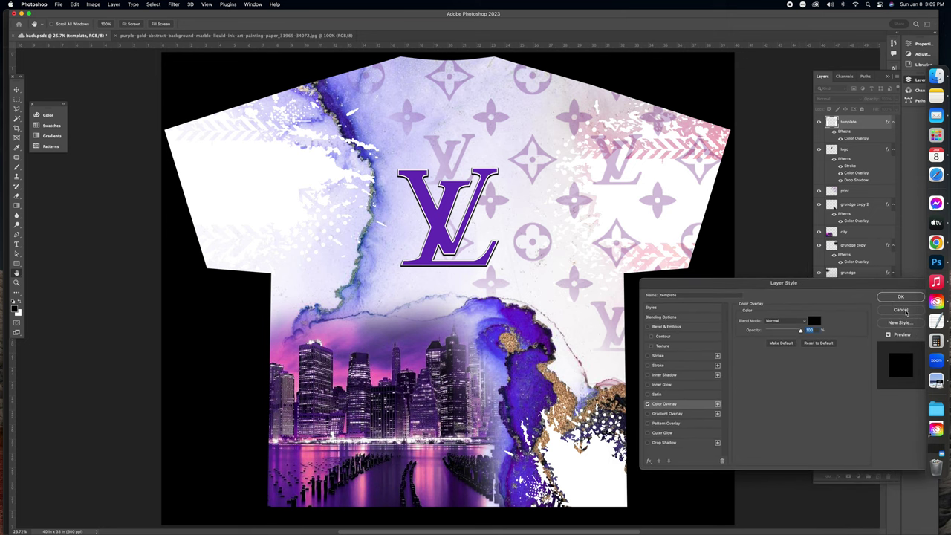
click(903, 310)
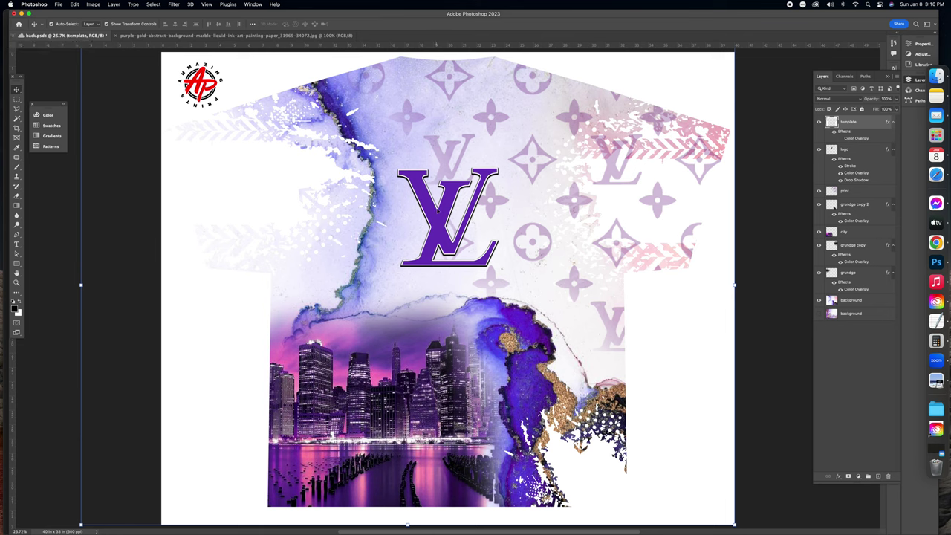
Select the purple LV logo on the shirt
click(441, 207)
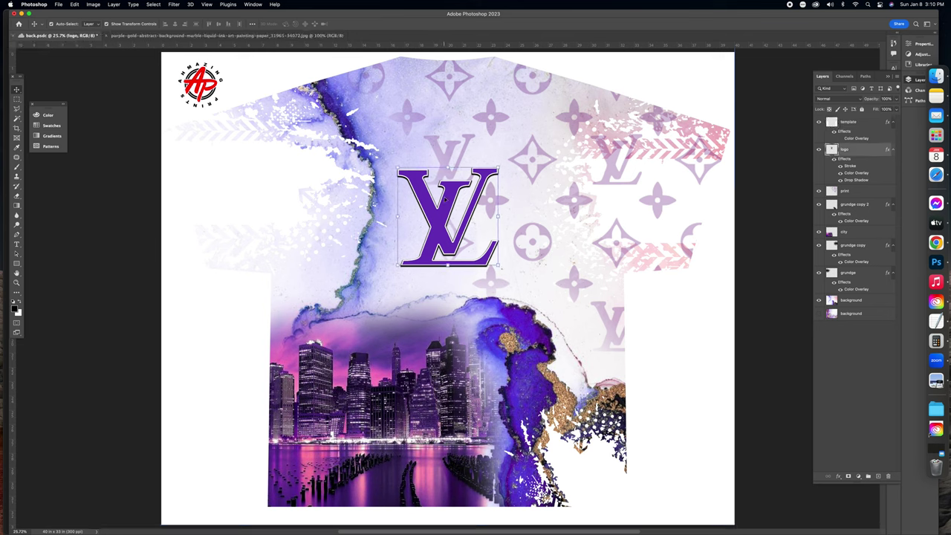